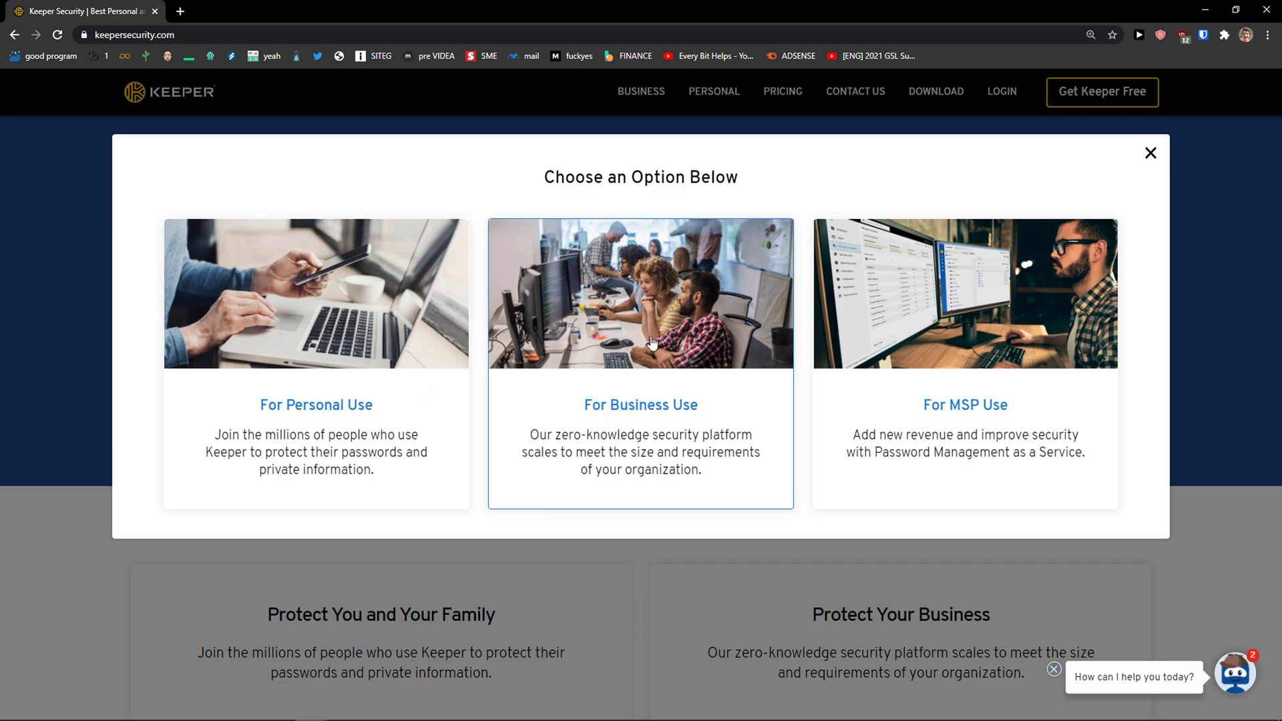
Start the free personal-use sign-up with the saved account e-mail address
{"action": "left_click", "coordinate": [328, 350]}
{"action": "left_click", "coordinate": [516, 287]}
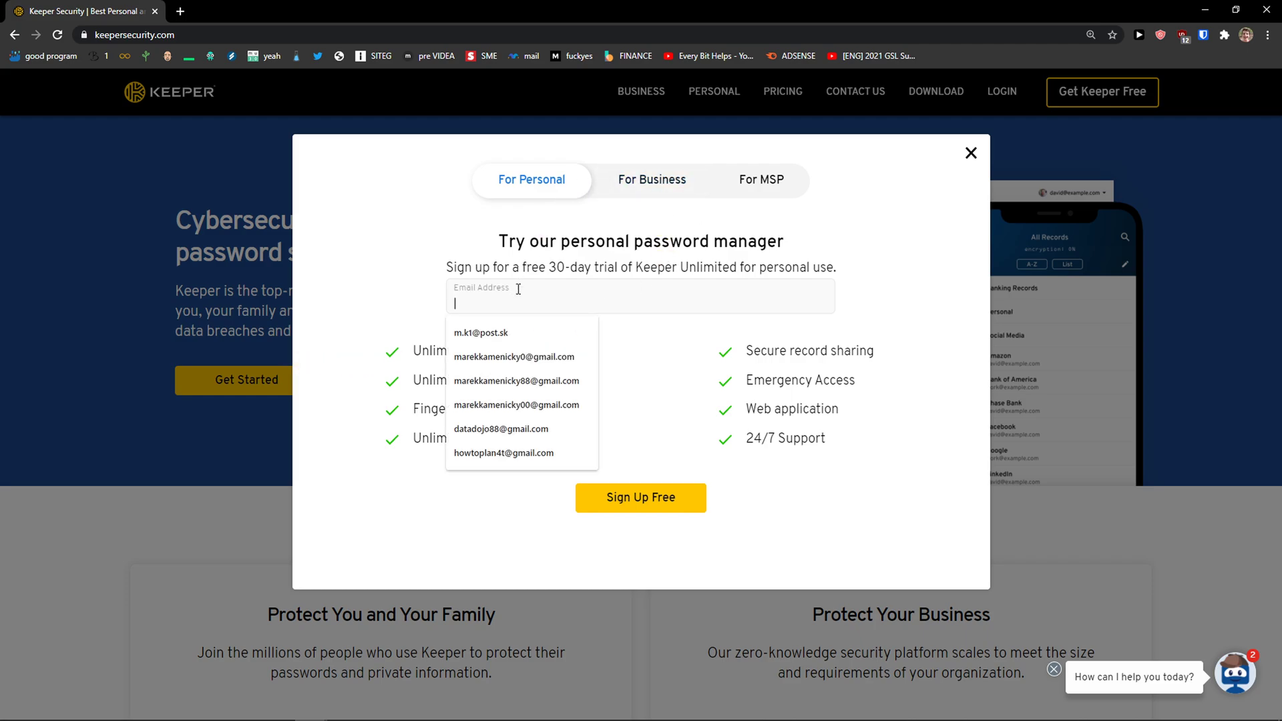
{"action": "left_click", "coordinate": [502, 429]}
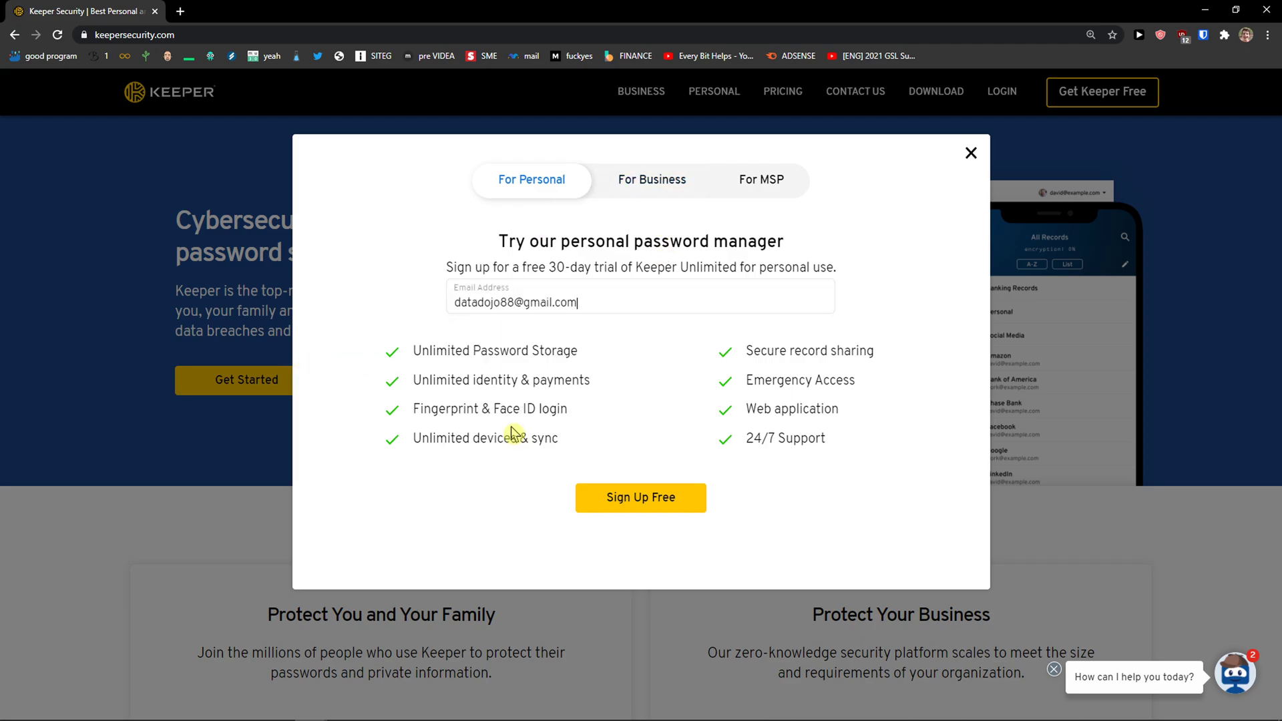
{"action": "left_click", "coordinate": [644, 507]}
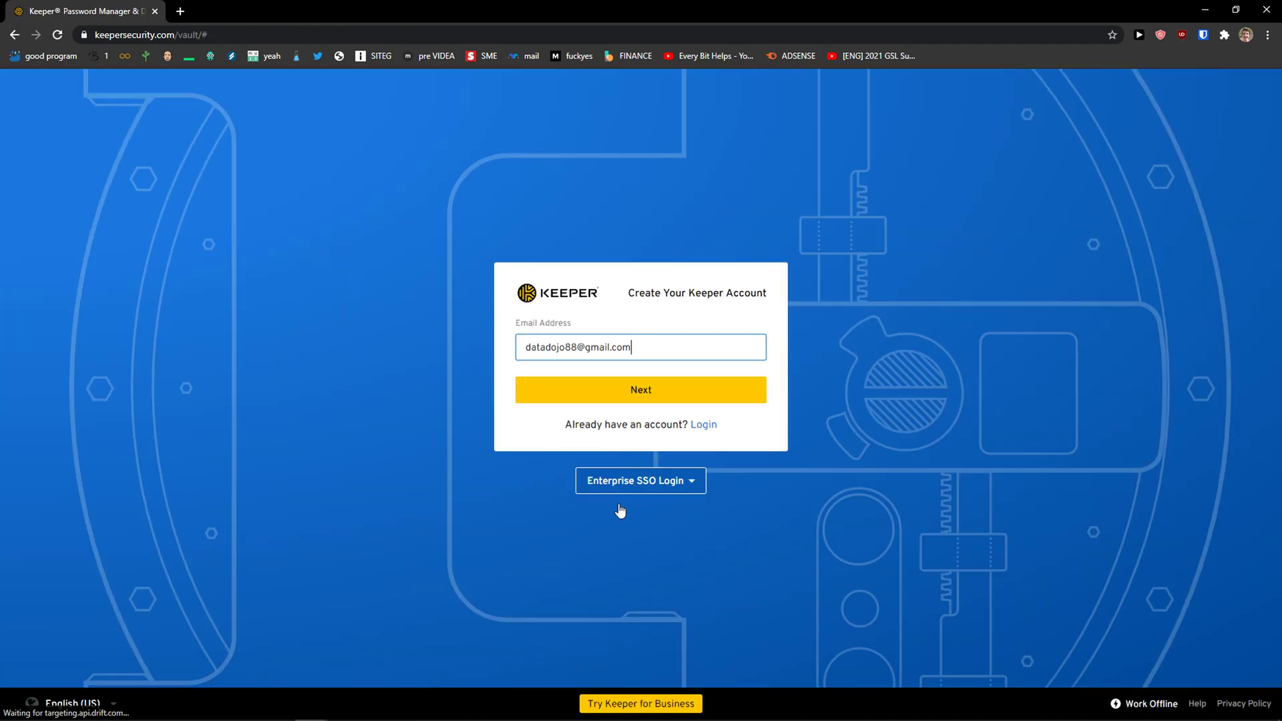
Enter and confirm the master password, accept the terms of use, and submit
{"action": "left_click", "coordinate": [623, 393]}
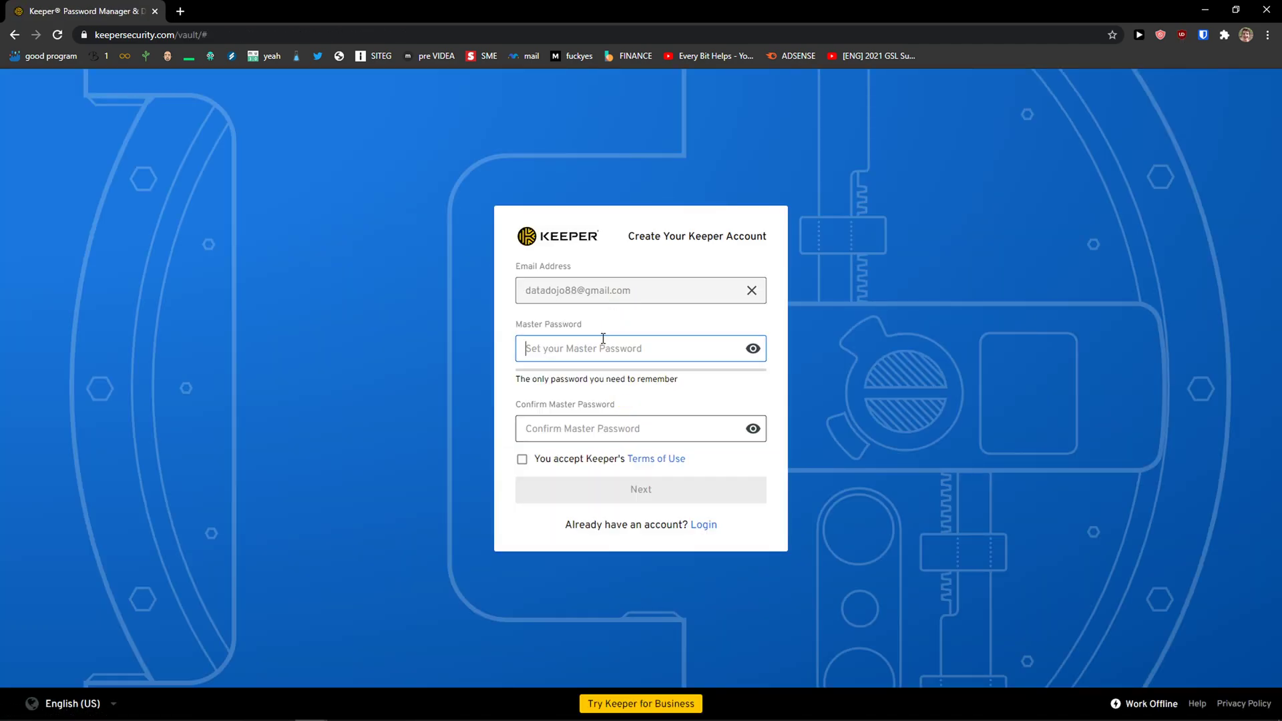
{"action": "type", "text": "•••••••••••"}
{"action": "key", "text": "Tab"}
{"action": "type", "text": "•••••••••••"}
{"action": "left_click", "coordinate": [564, 460]}
{"action": "left_click", "coordinate": [631, 492]}
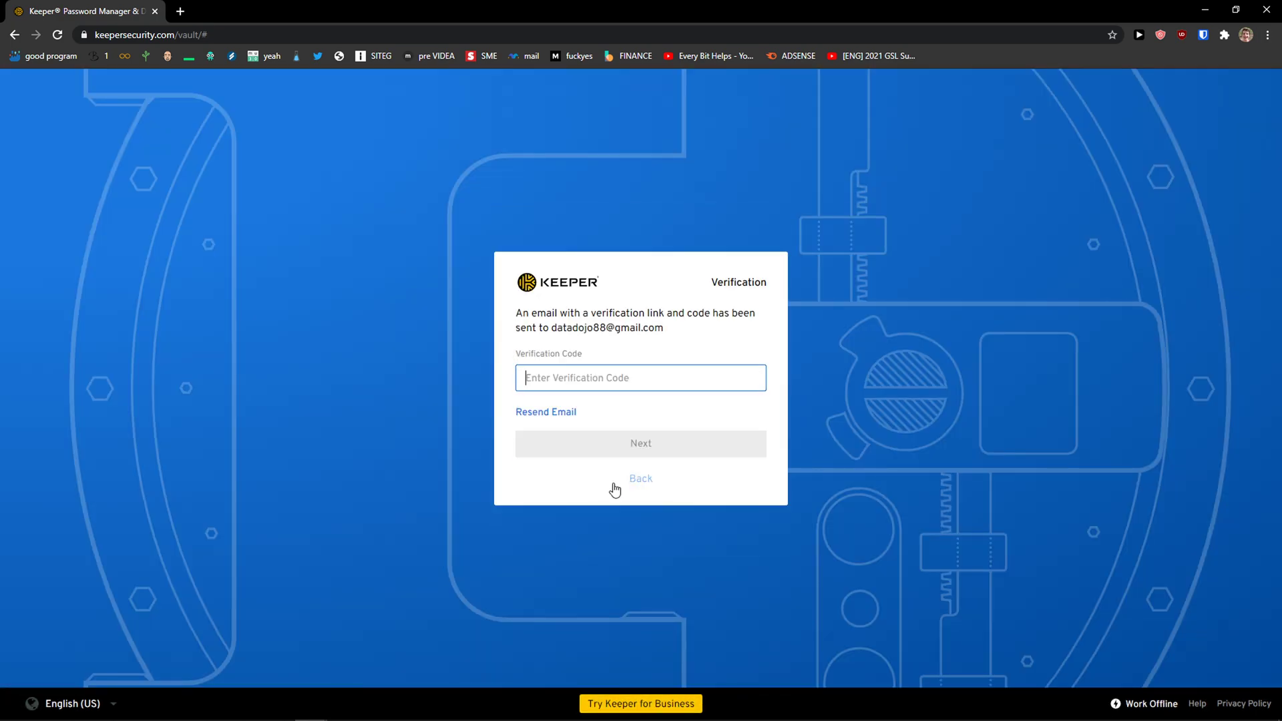
Paste the e-mailed verification code to verify the account
{"action": "left_click", "coordinate": [180, 12]}
{"action": "left_click_drag", "start_coordinate": [186, 16], "coordinate": [0, 200]}
{"action": "left_click", "coordinate": [761, 381]}
{"action": "key", "text": "ctrl+v"}
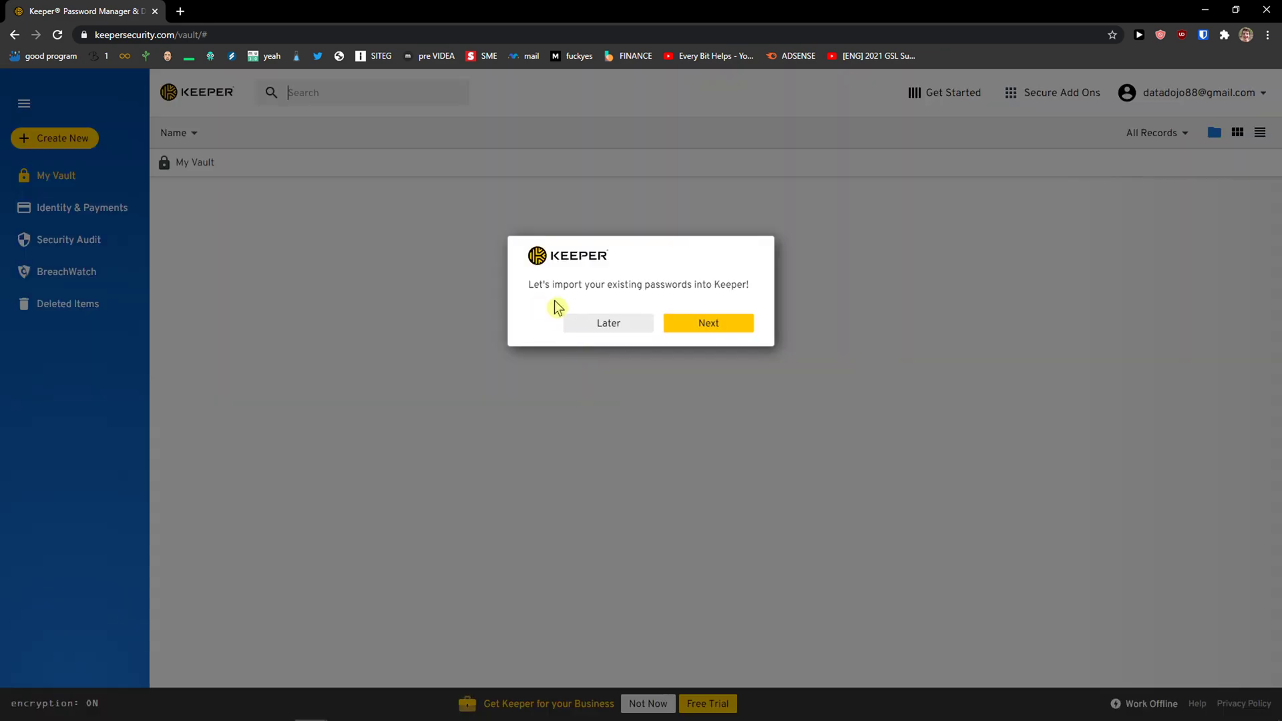
Skip the password import and Import tool install, then start Quick Start's first-record walkthrough
{"action": "left_click", "coordinate": [689, 324]}
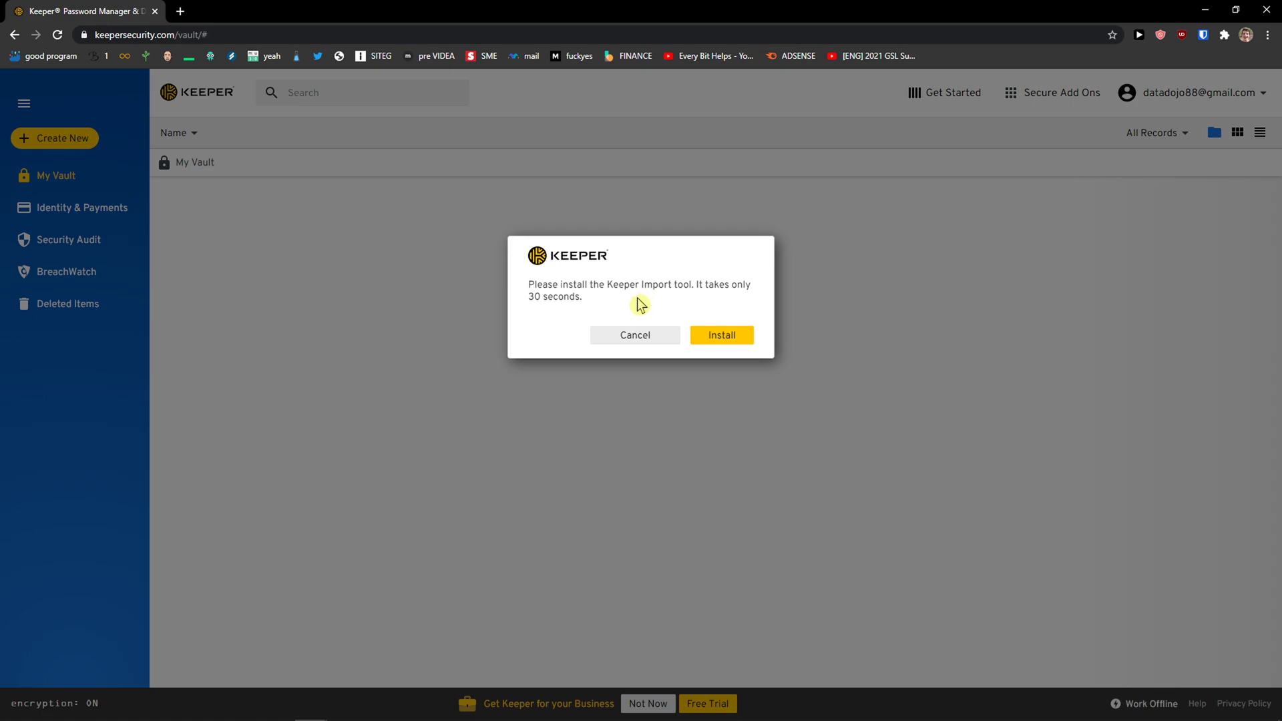
{"action": "left_click", "coordinate": [655, 335]}
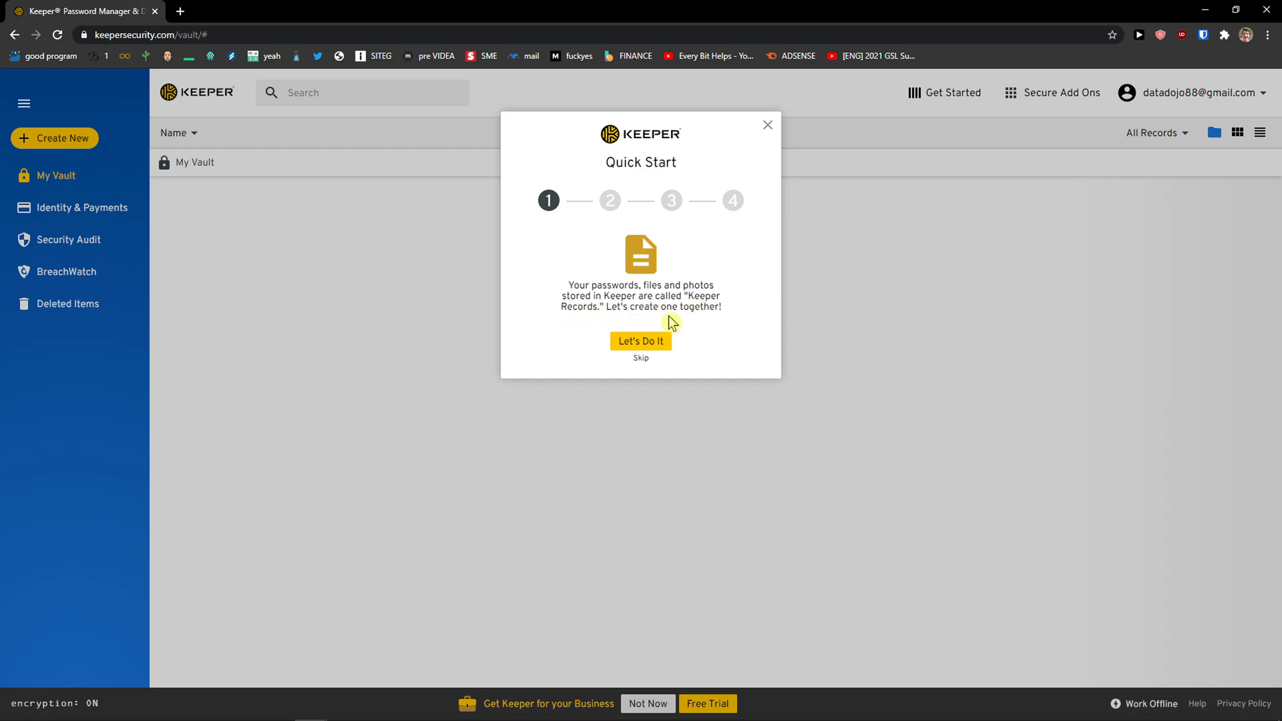
{"action": "left_click", "coordinate": [657, 344]}
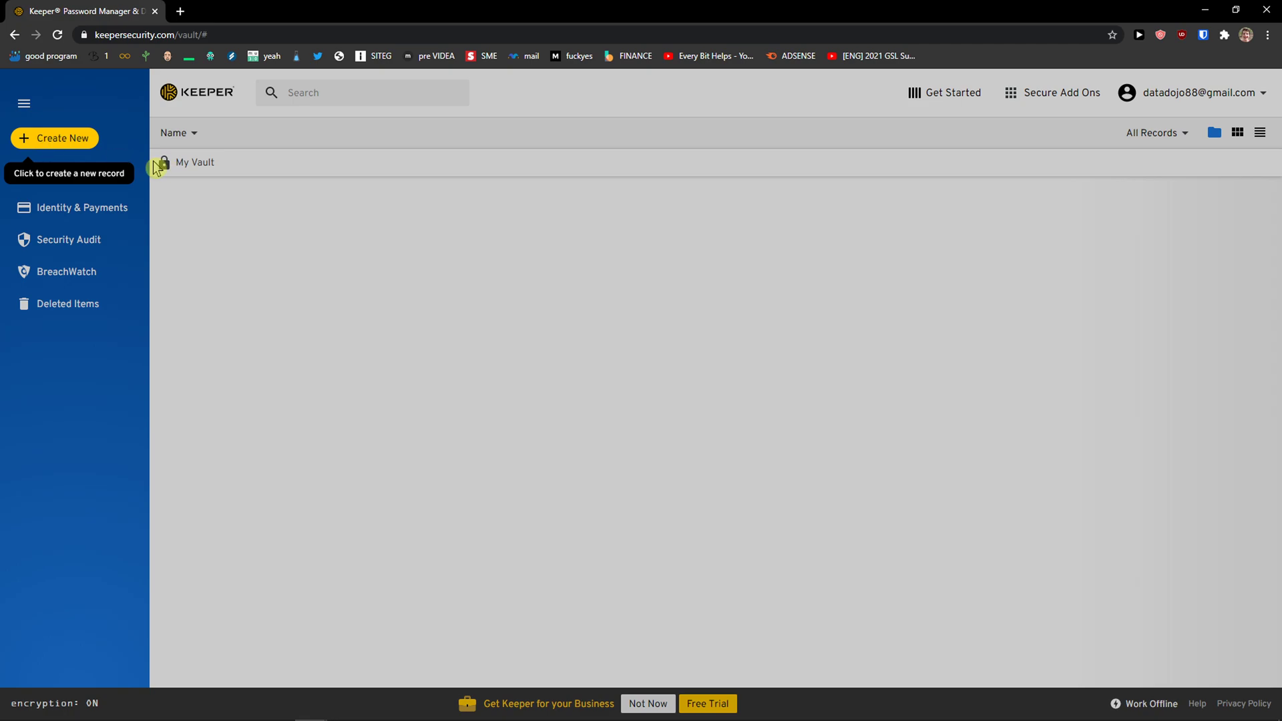
{"action": "left_click", "coordinate": [64, 143]}
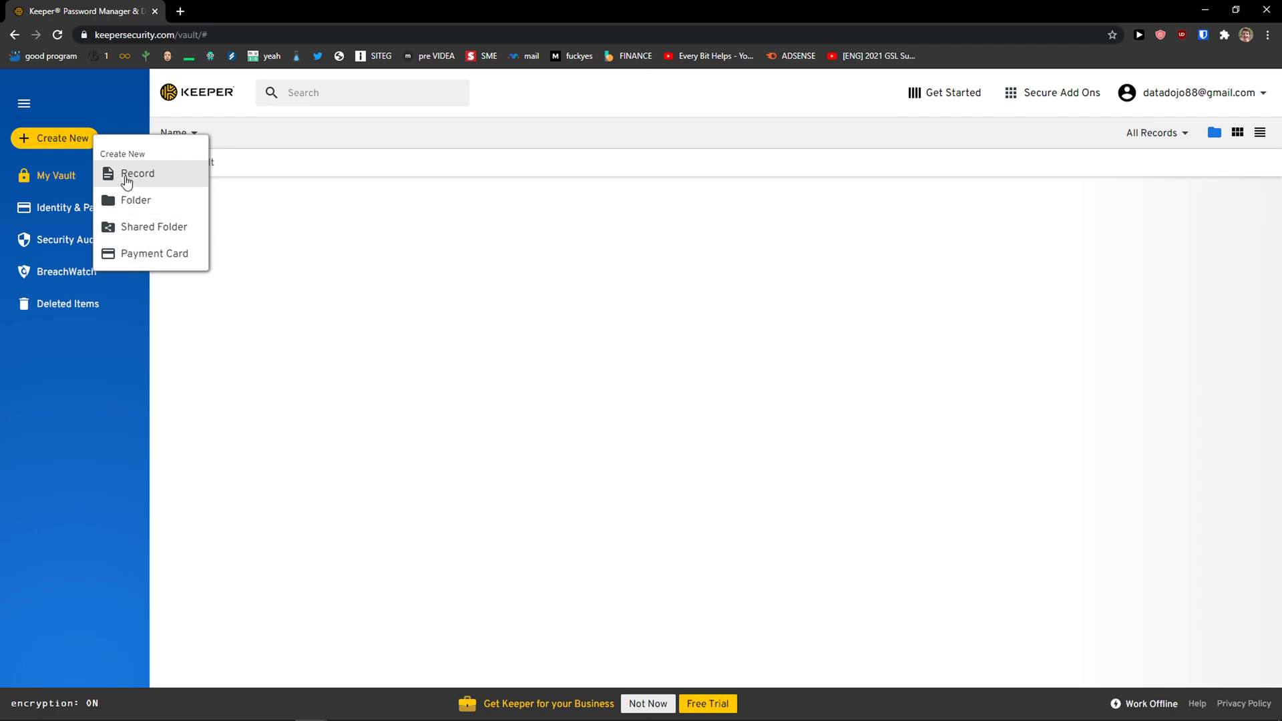
{"action": "left_click", "coordinate": [126, 178]}
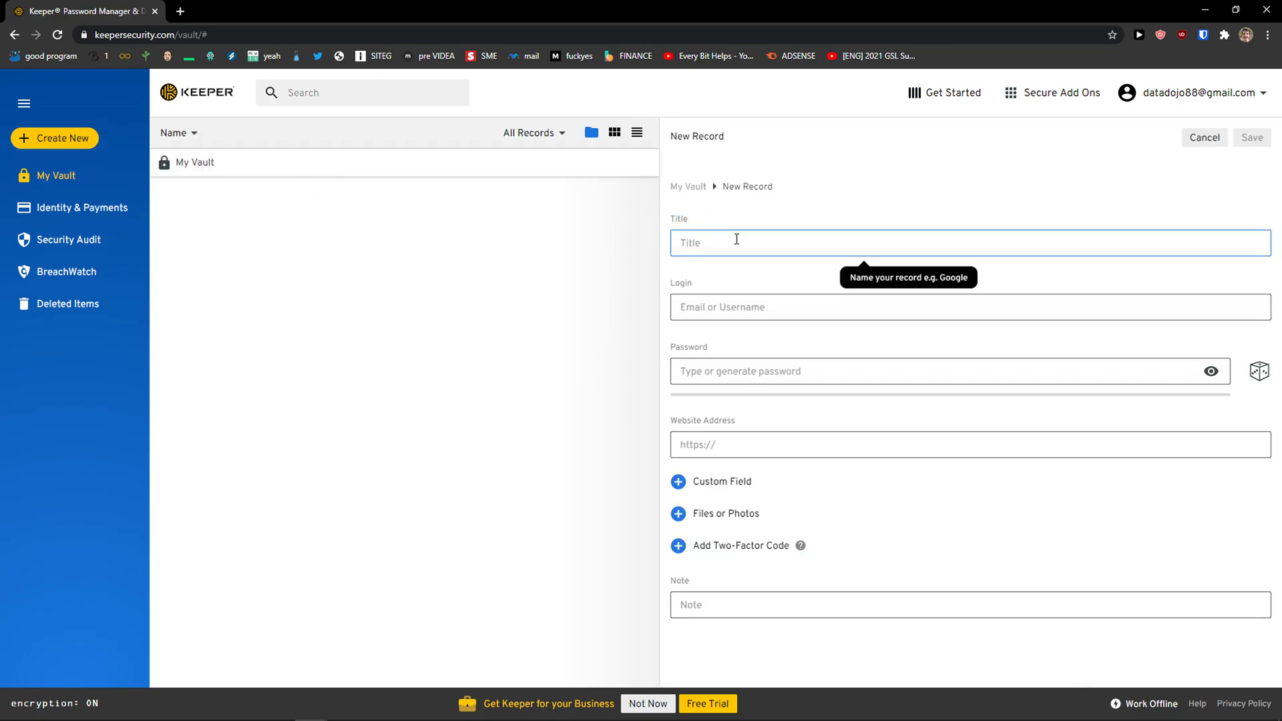
{"action": "type", "text": "Facebook"}
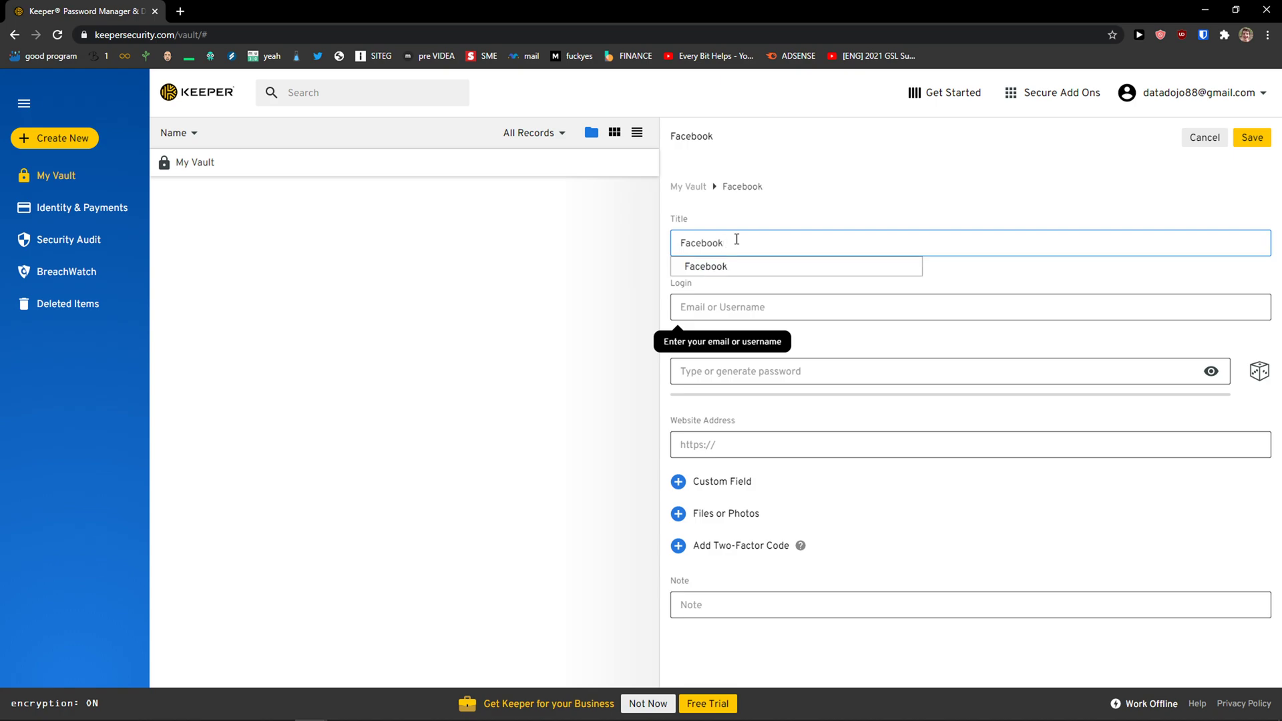
{"action": "left_click", "coordinate": [735, 269]}
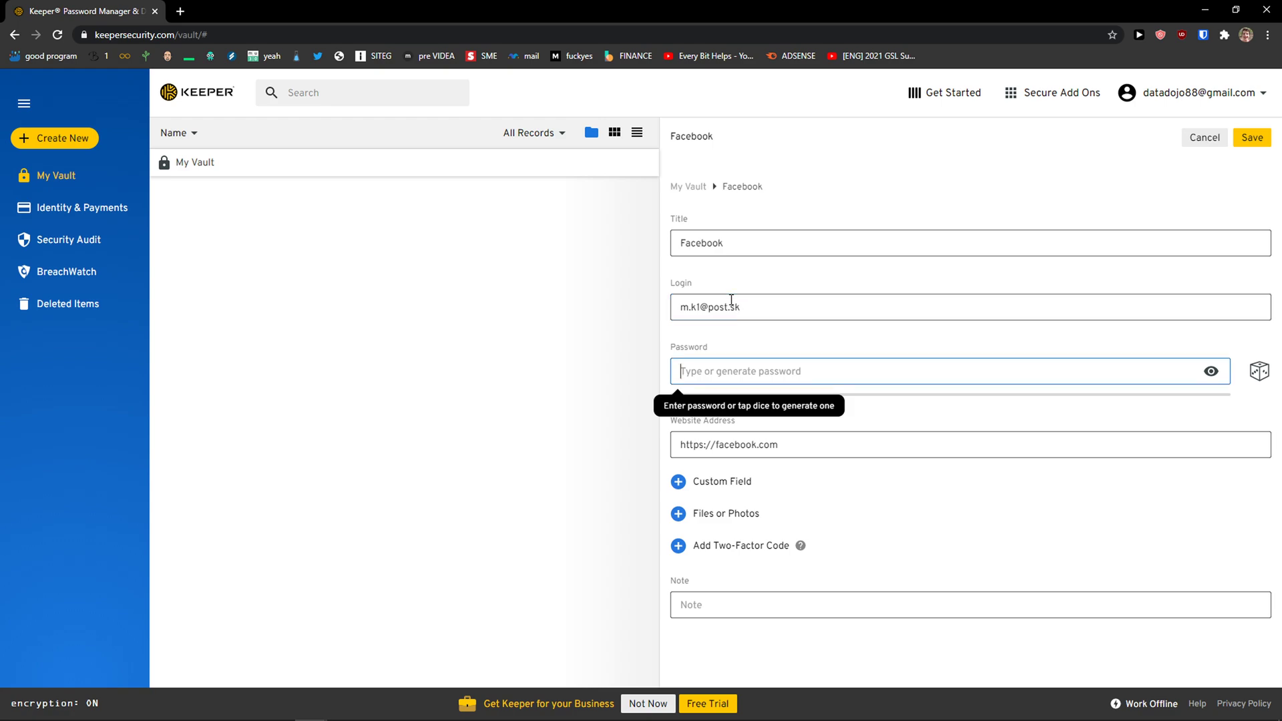
{"action": "type", "text": "a•••••••••"}
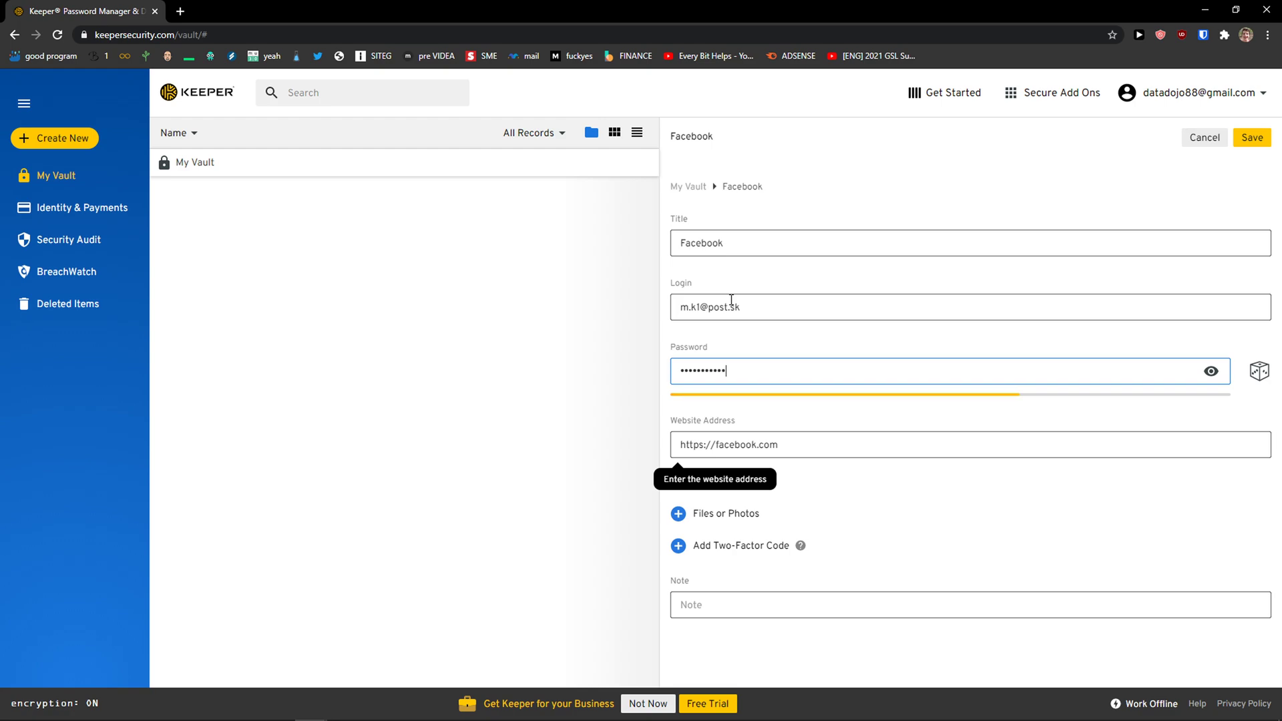
{"action": "key", "text": "ctrl+plus"}
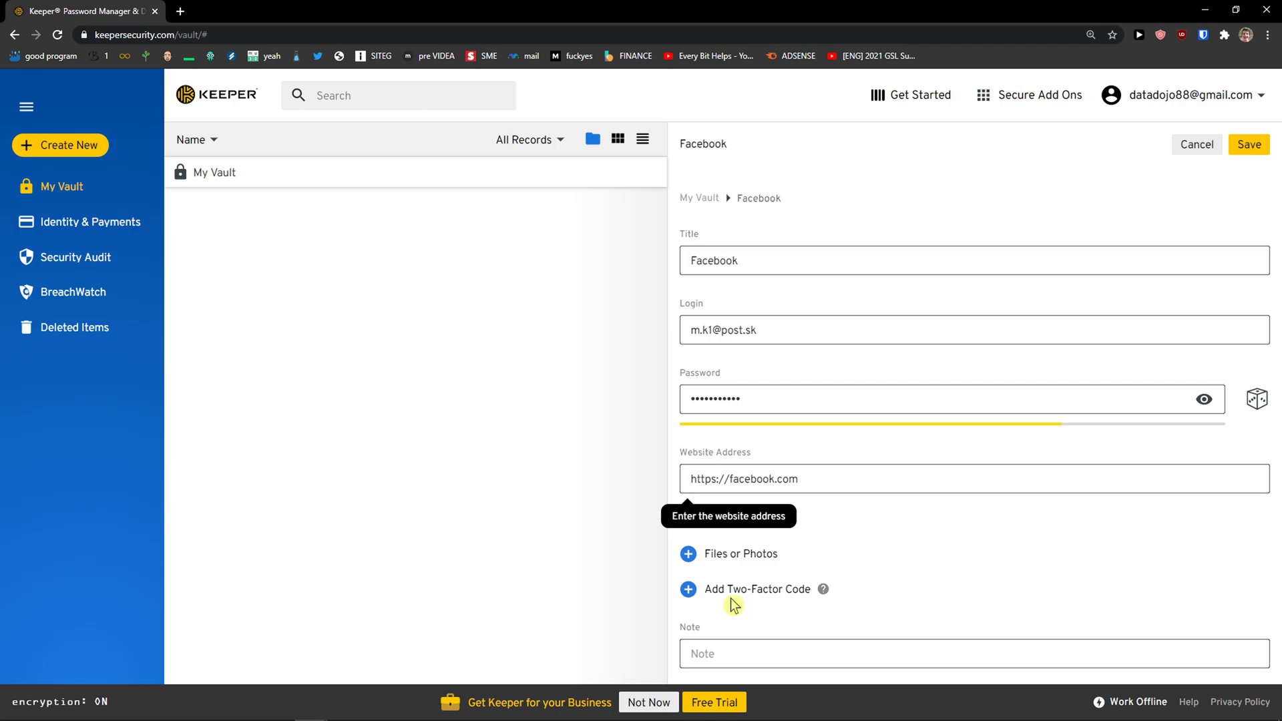
{"action": "left_click", "coordinate": [692, 596]}
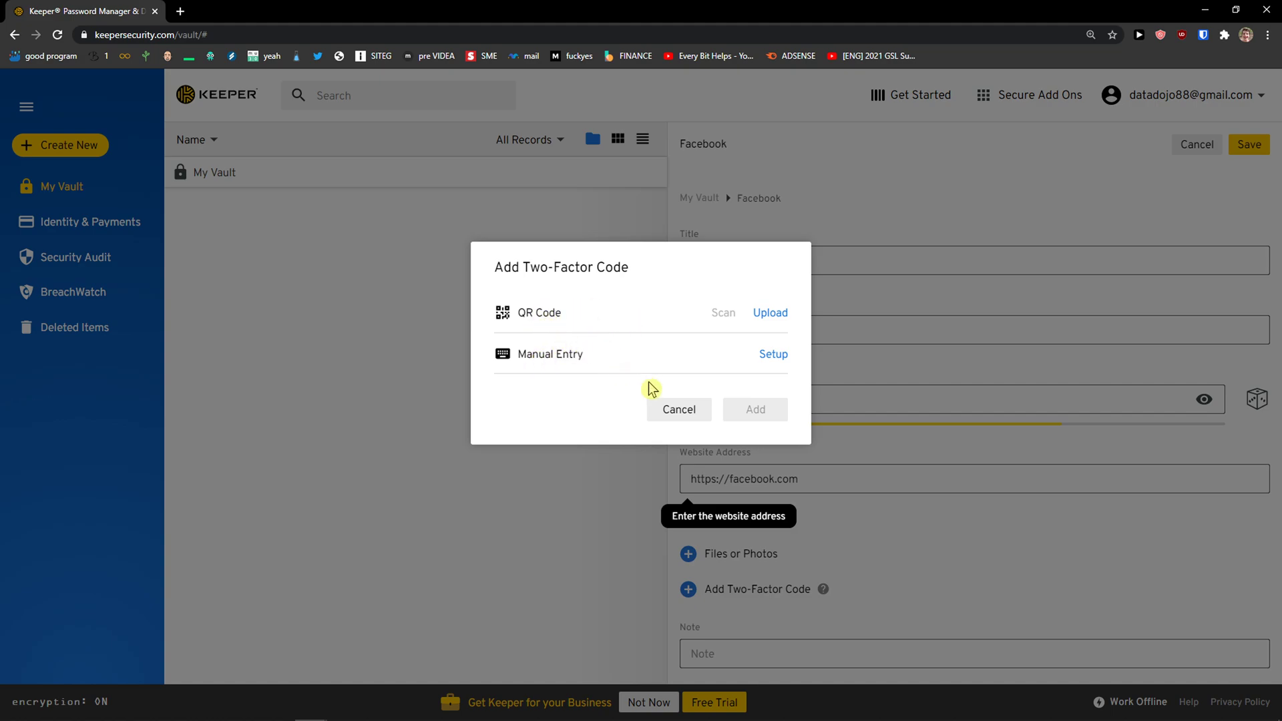
Skip two-factor setup, generate a 24-character password, then retype the password and save the Facebook record
{"action": "left_click", "coordinate": [679, 414]}
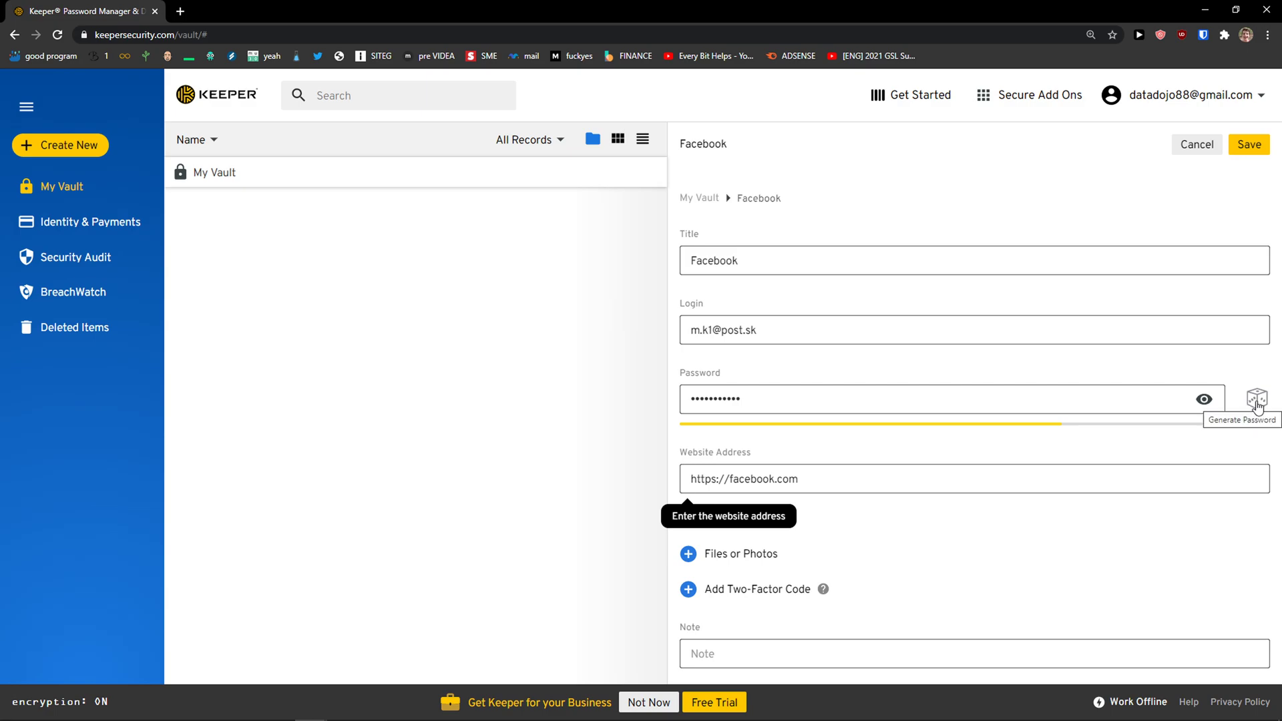
{"action": "left_click", "coordinate": [1255, 399]}
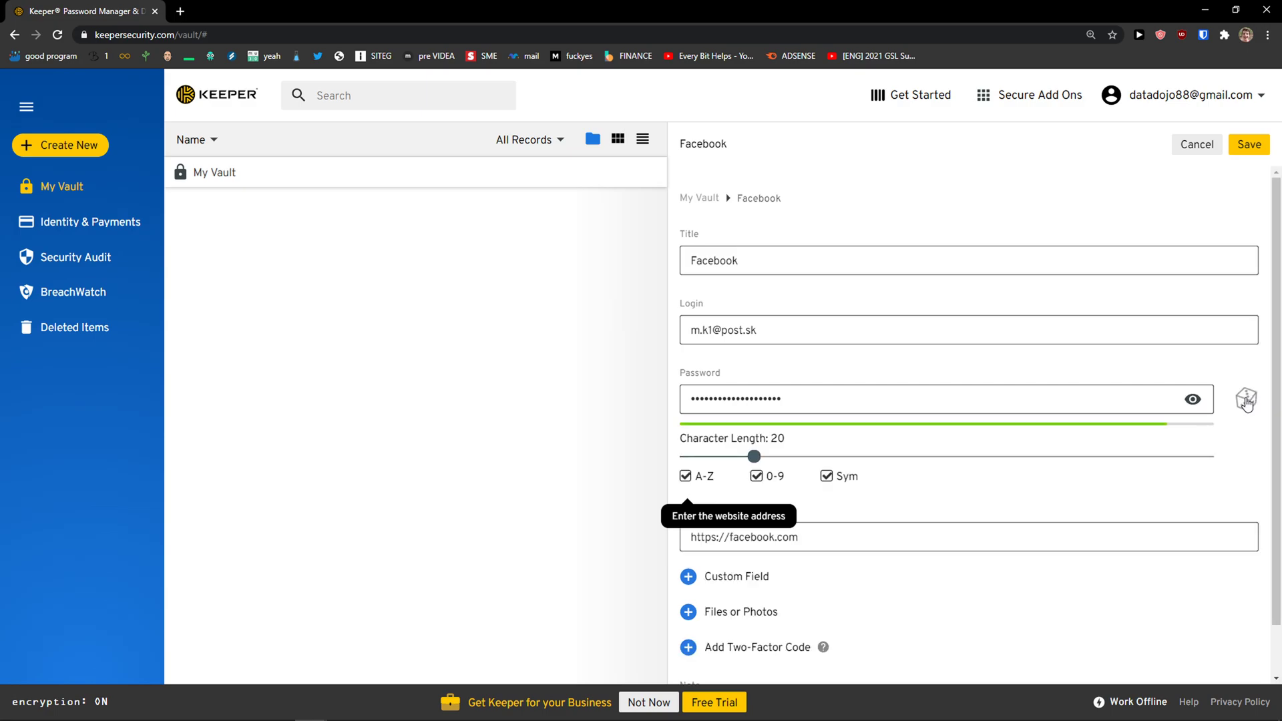
{"action": "scroll", "coordinate": [821, 447], "scroll_direction": "down", "scroll_amount": 1}
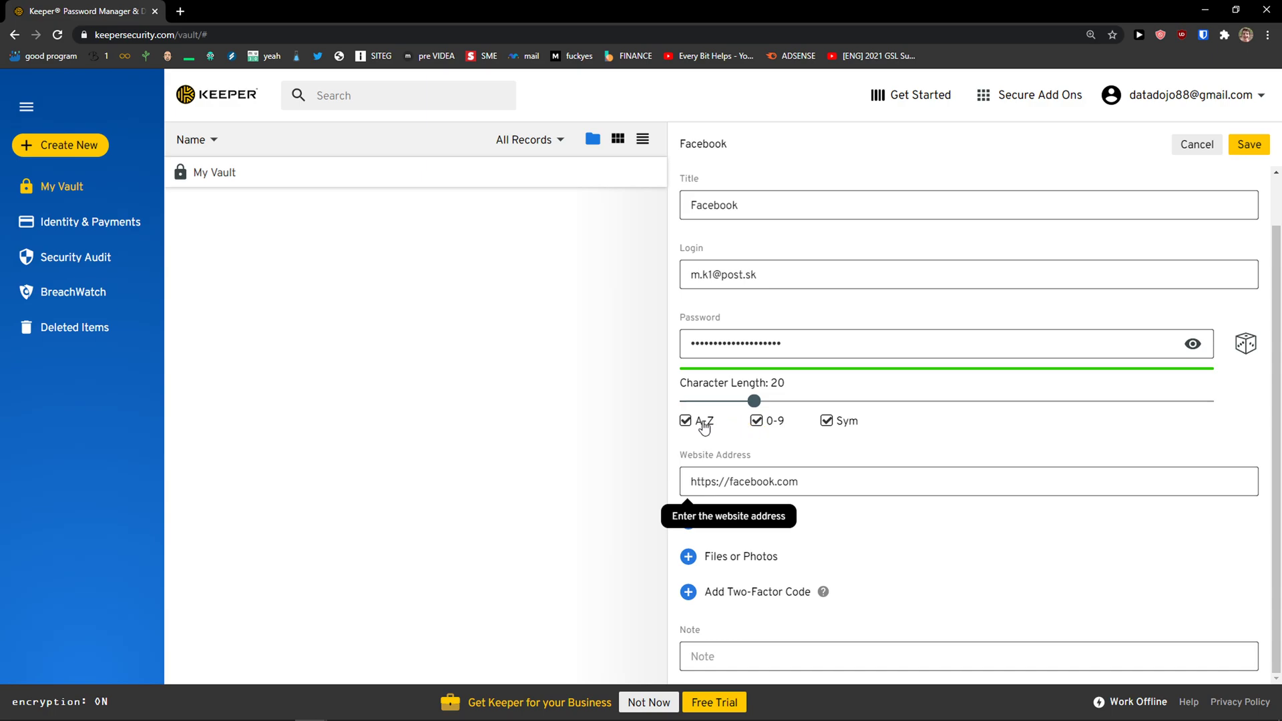
{"action": "mouse_move", "coordinate": [754, 402]}
{"action": "left_mouse_down"}
{"action": "mouse_move", "coordinate": [790, 408]}
{"action": "mouse_move", "coordinate": [762, 403]}
{"action": "mouse_move", "coordinate": [776, 402]}
{"action": "left_mouse_up"}
{"action": "double_click", "coordinate": [1070, 339]}
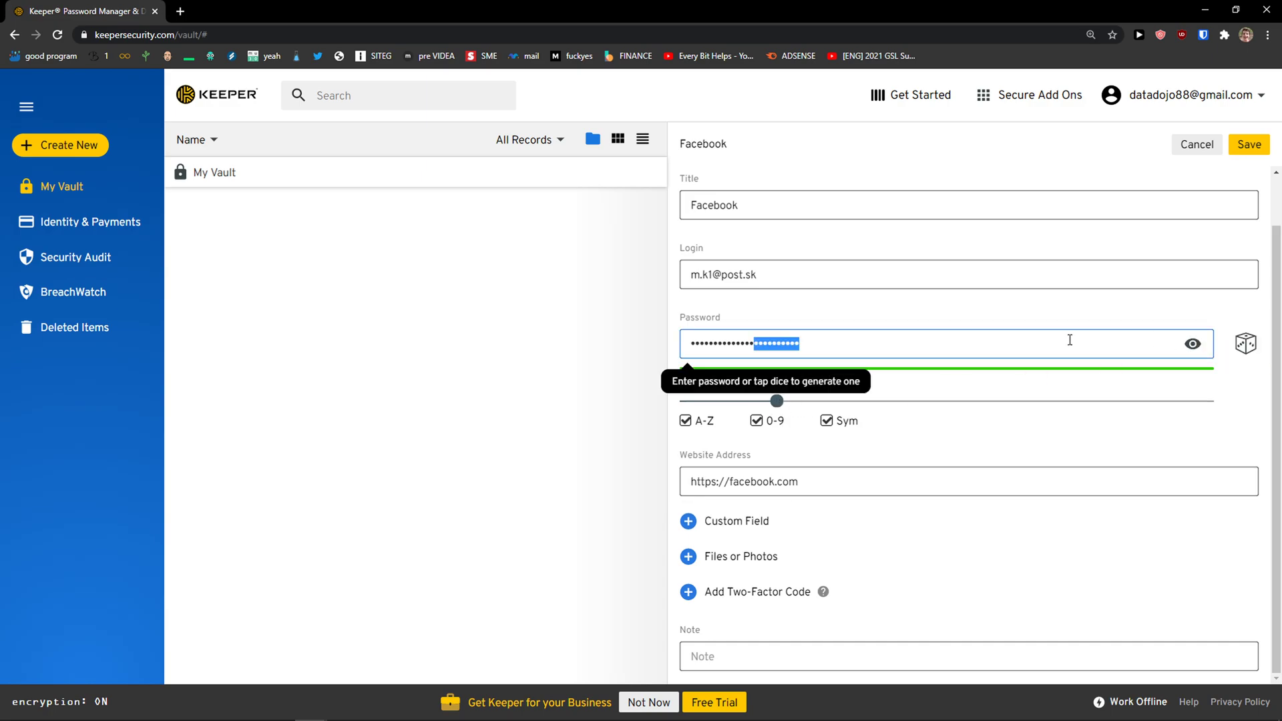
{"action": "key", "text": "ctrl+a"}
{"action": "type", "text": "•"}
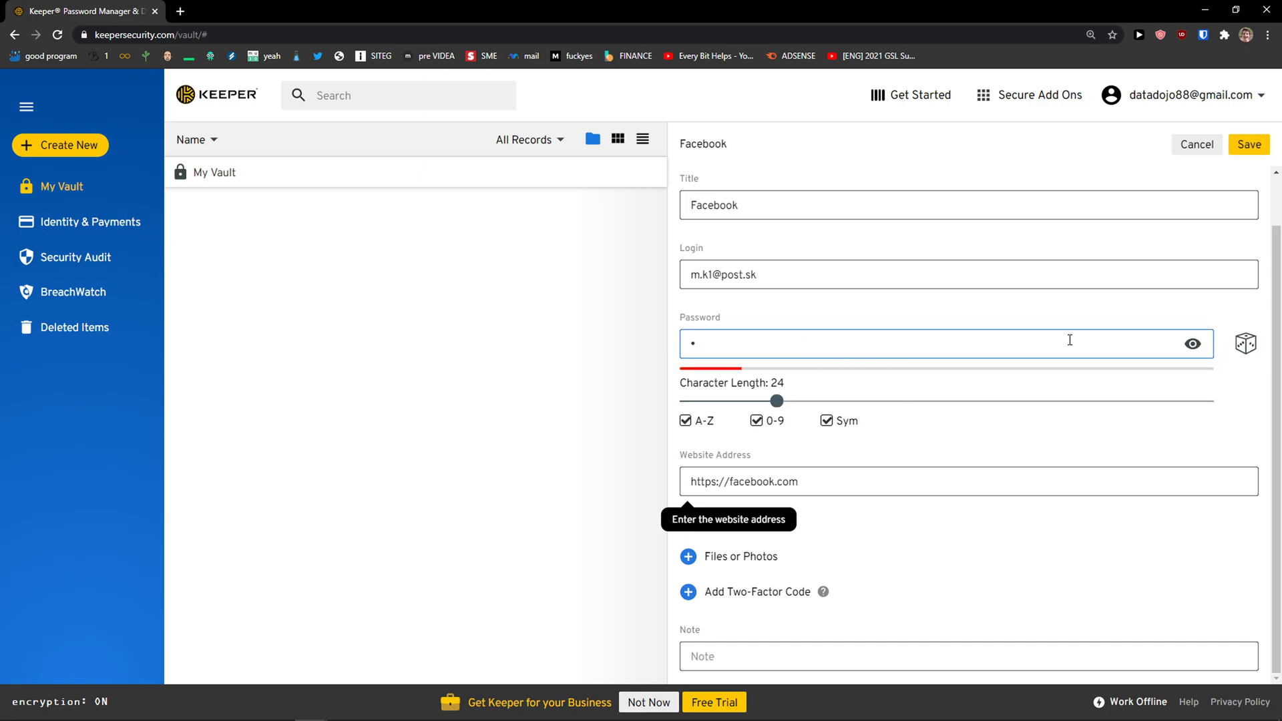
{"action": "type", "text": "••••••••••"}
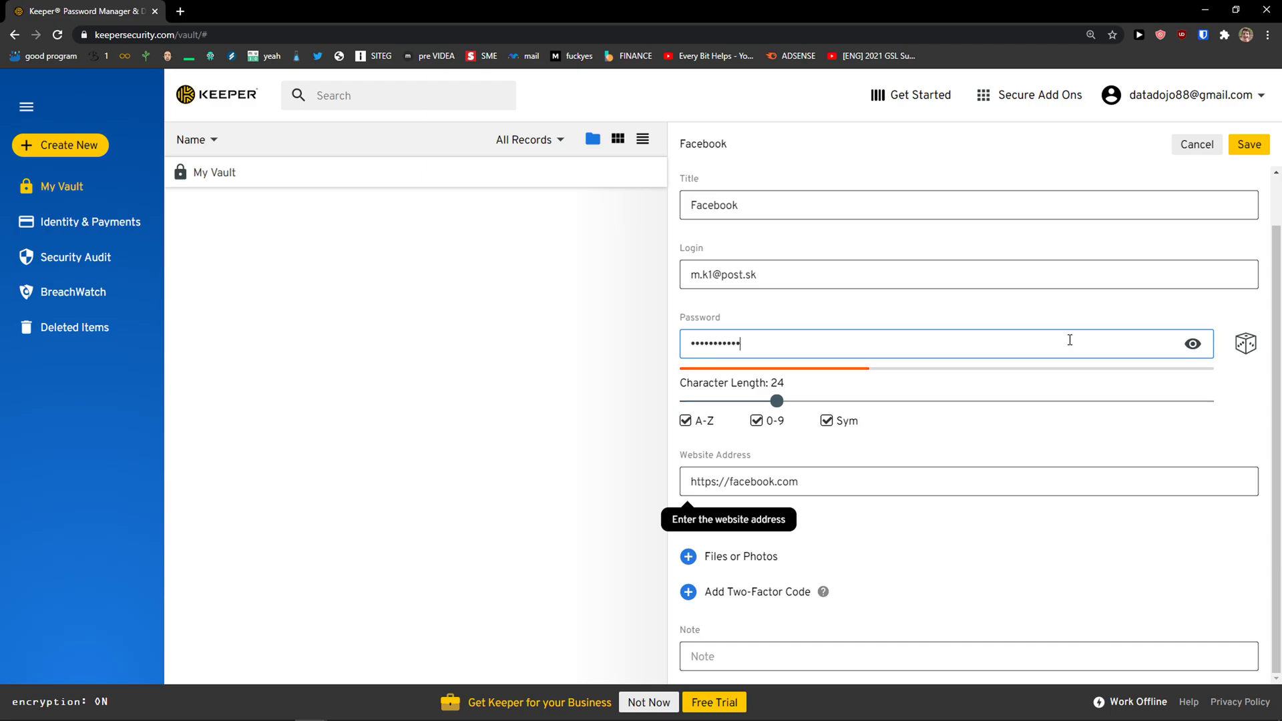
{"action": "left_click", "coordinate": [1237, 154]}
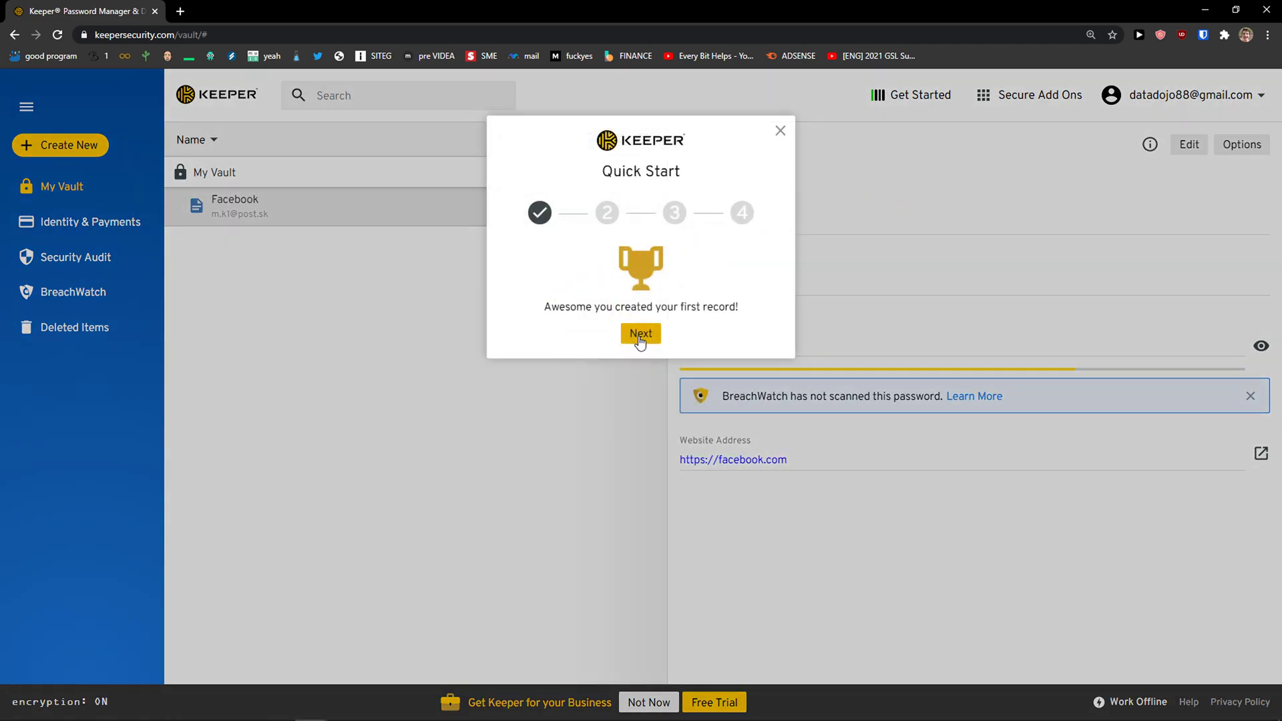
Continue Quick Start to the extension step and open Keeper's Chrome Web Store listing
{"action": "left_click", "coordinate": [639, 333]}
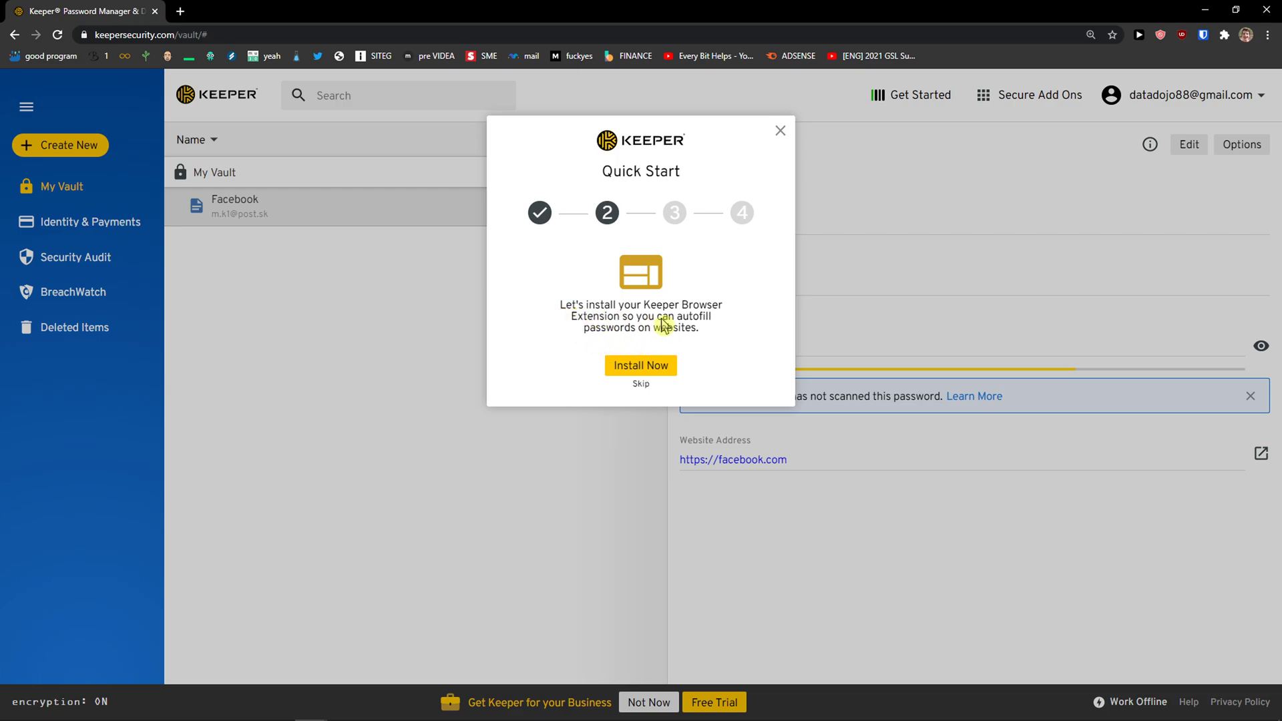
{"action": "left_click", "coordinate": [665, 372]}
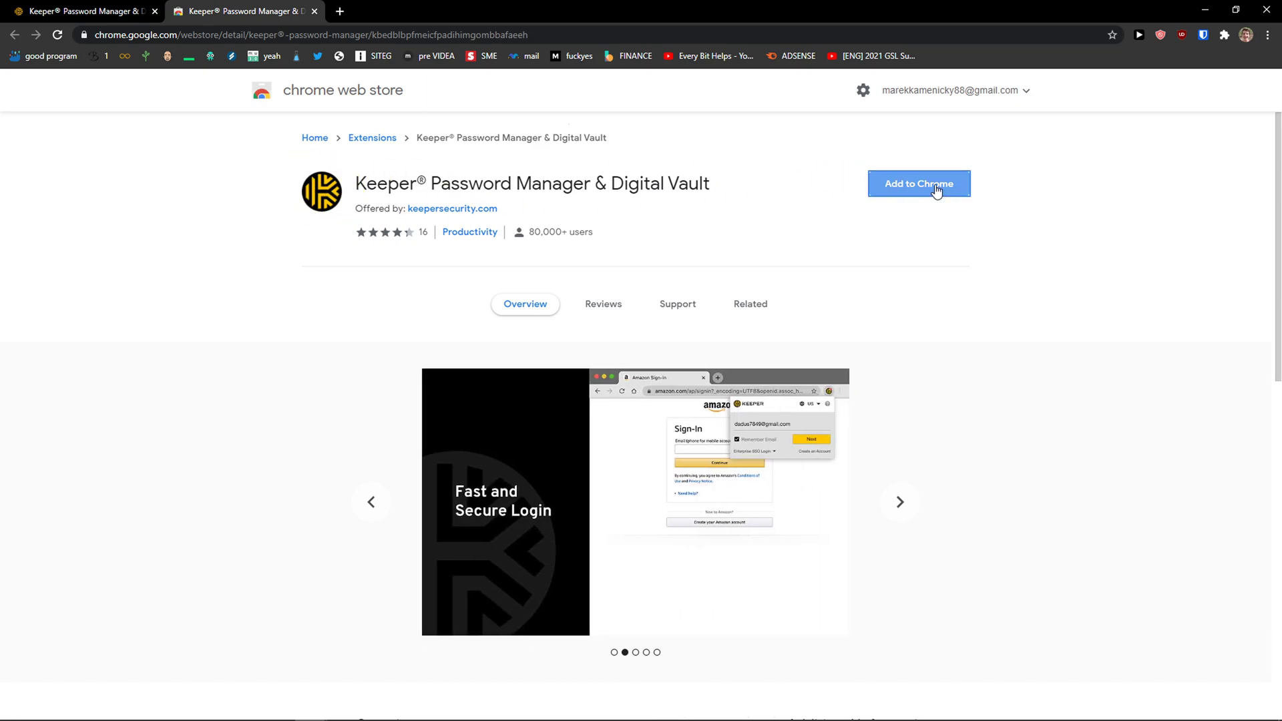
Add the Keeper extension to Chrome
{"action": "left_click", "coordinate": [937, 189]}
{"action": "left_click", "coordinate": [658, 166]}
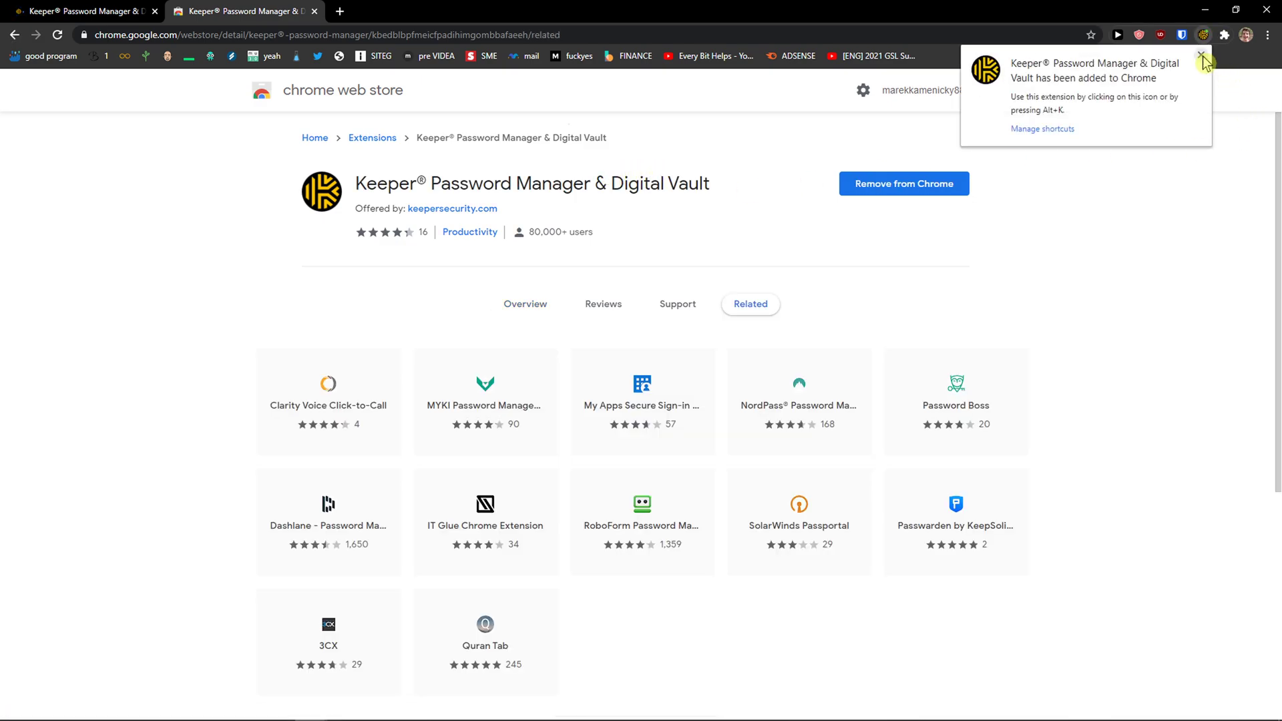
{"action": "left_click", "coordinate": [1201, 56]}
Pin Keeper to the browser toolbar and open the vault from its menu
{"action": "left_click", "coordinate": [1224, 35]}
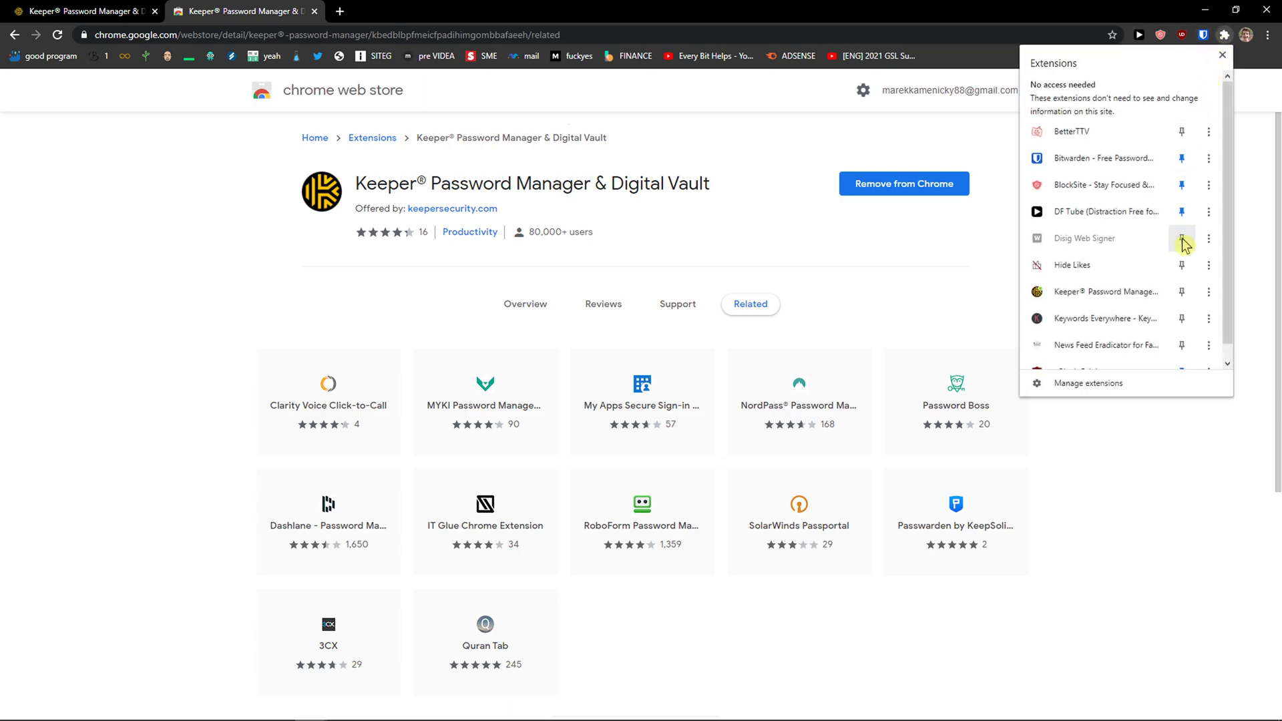
{"action": "left_click", "coordinate": [1182, 292]}
{"action": "left_click", "coordinate": [1250, 298]}
{"action": "left_click", "coordinate": [1203, 35]}
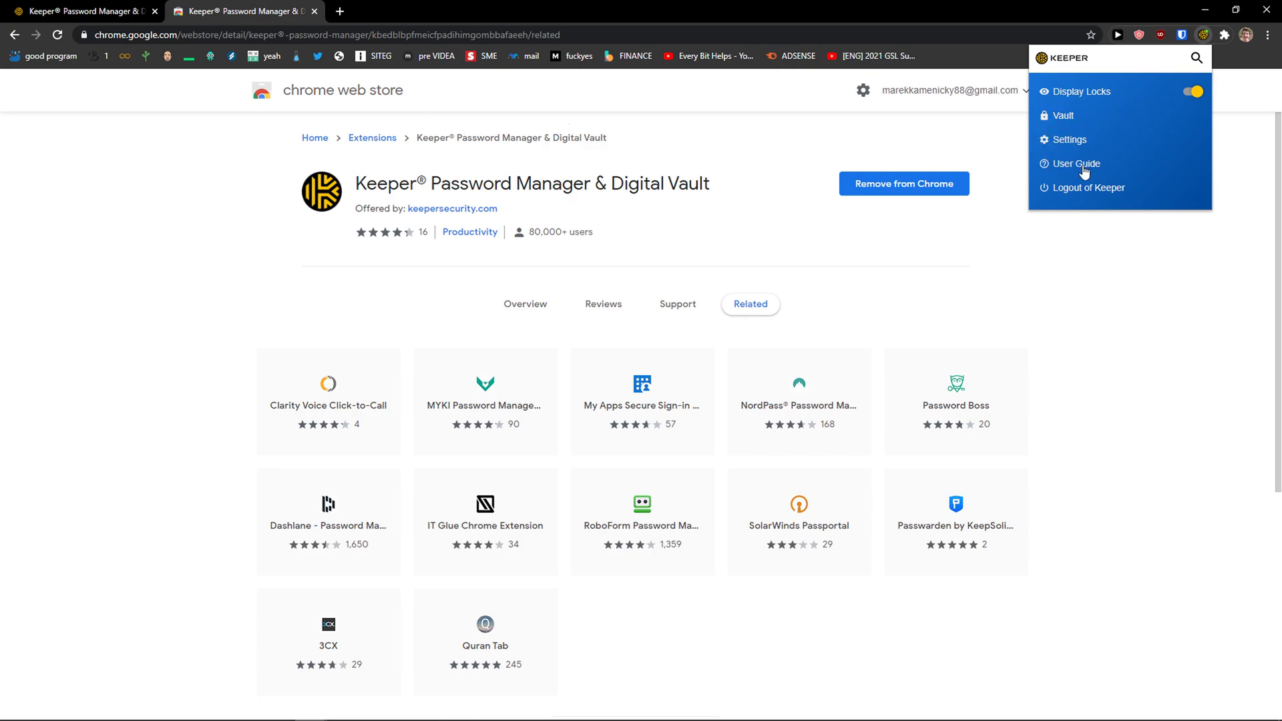
{"action": "left_click", "coordinate": [1064, 116]}
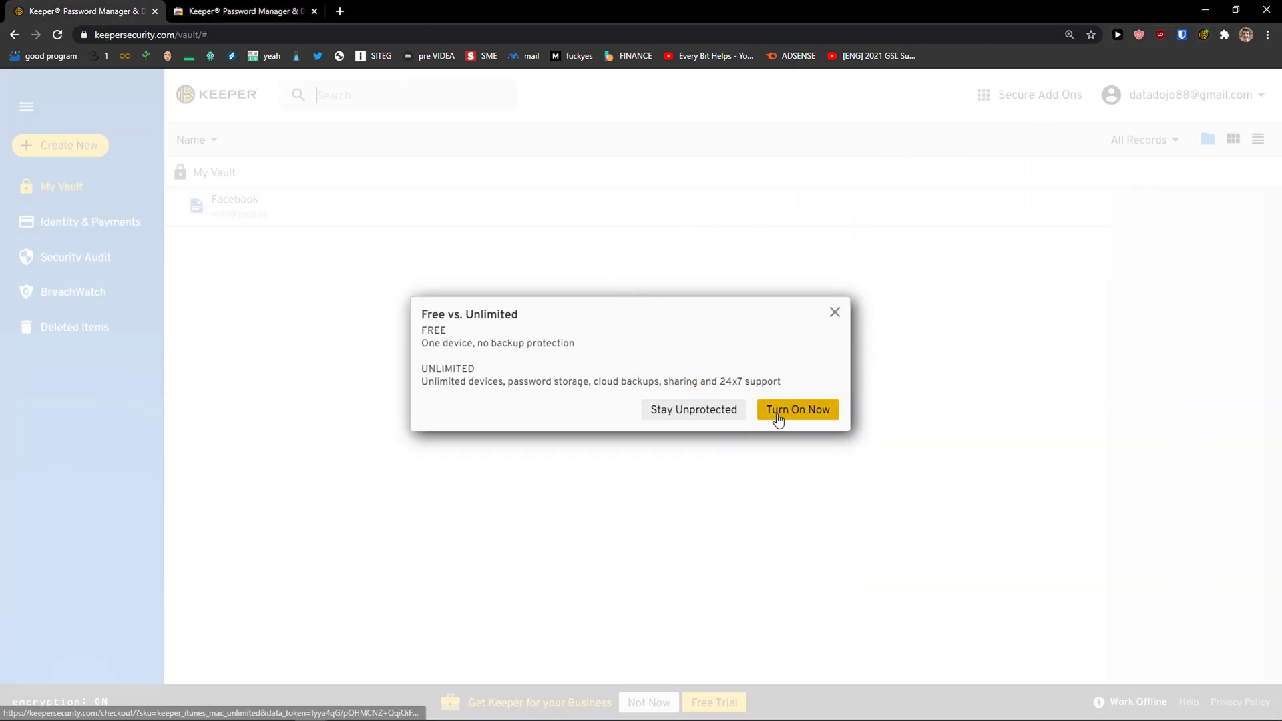
Decline the upgrade and save security question 'What was my fit dog name' with an answer, which fails the 8-character minimum
{"action": "left_click", "coordinate": [716, 417]}
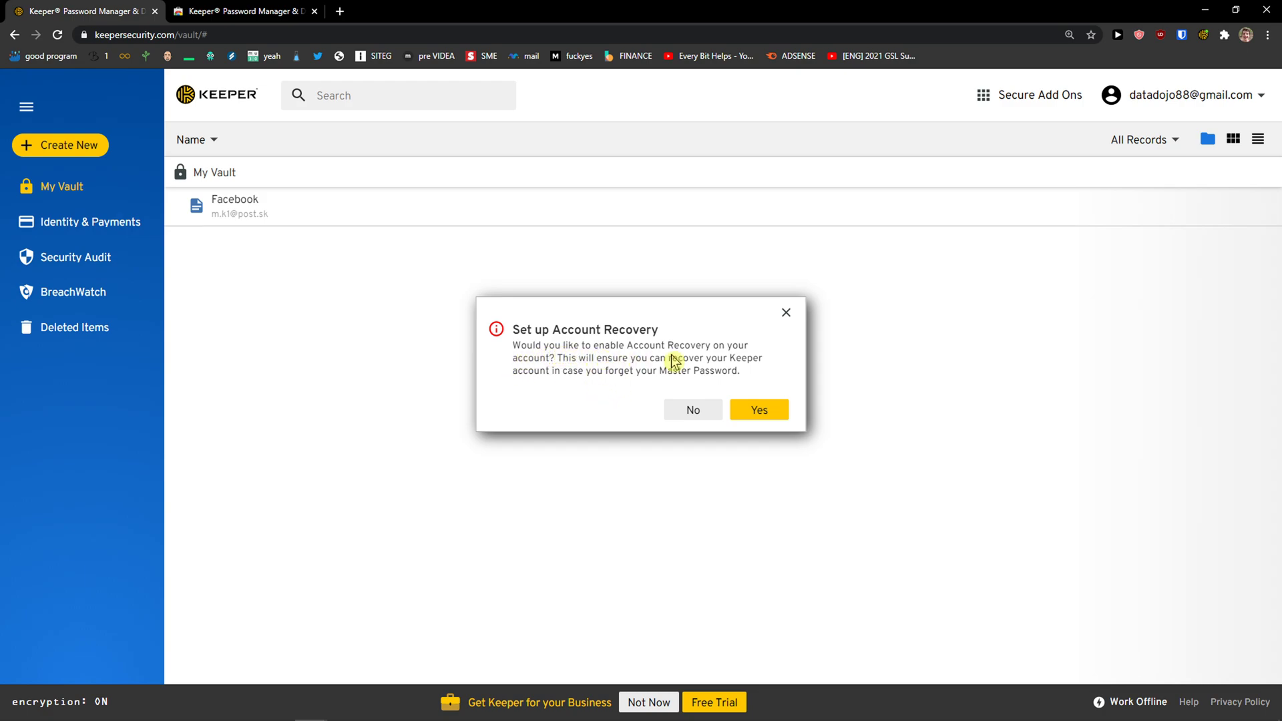
{"action": "left_click", "coordinate": [761, 411]}
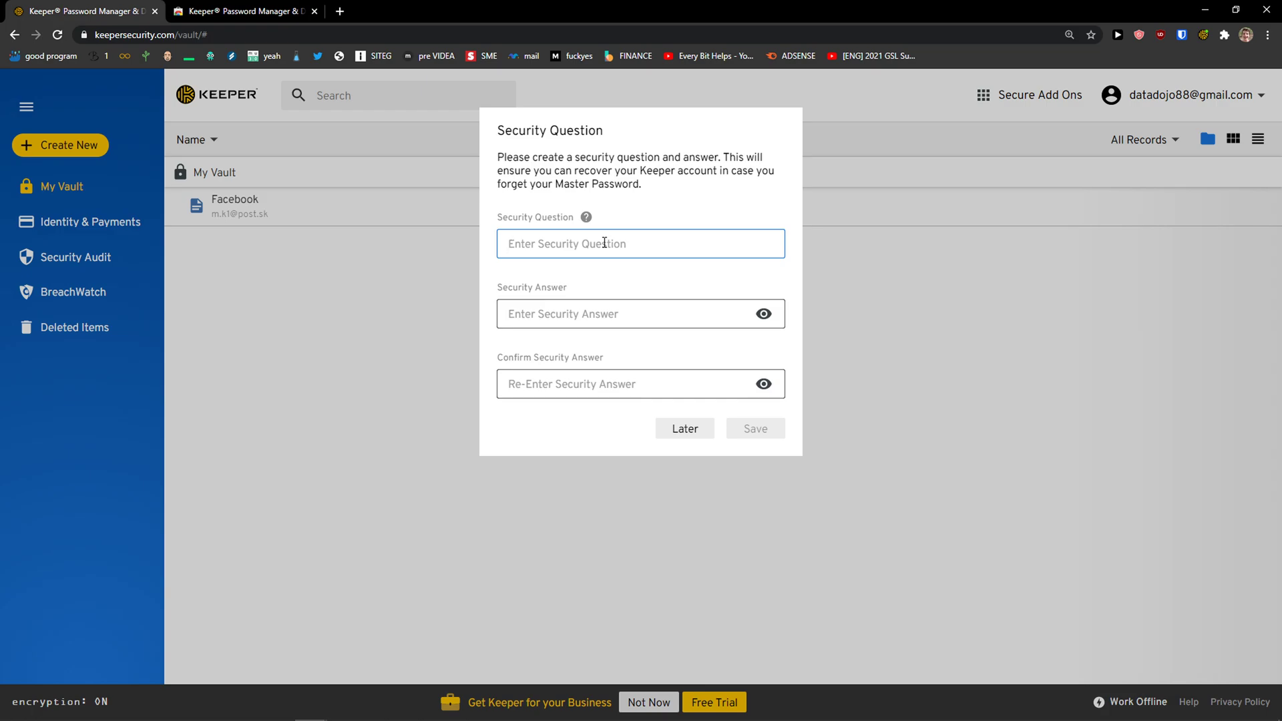
{"action": "type", "text": "Wha"}
{"action": "type", "text": "•••"}
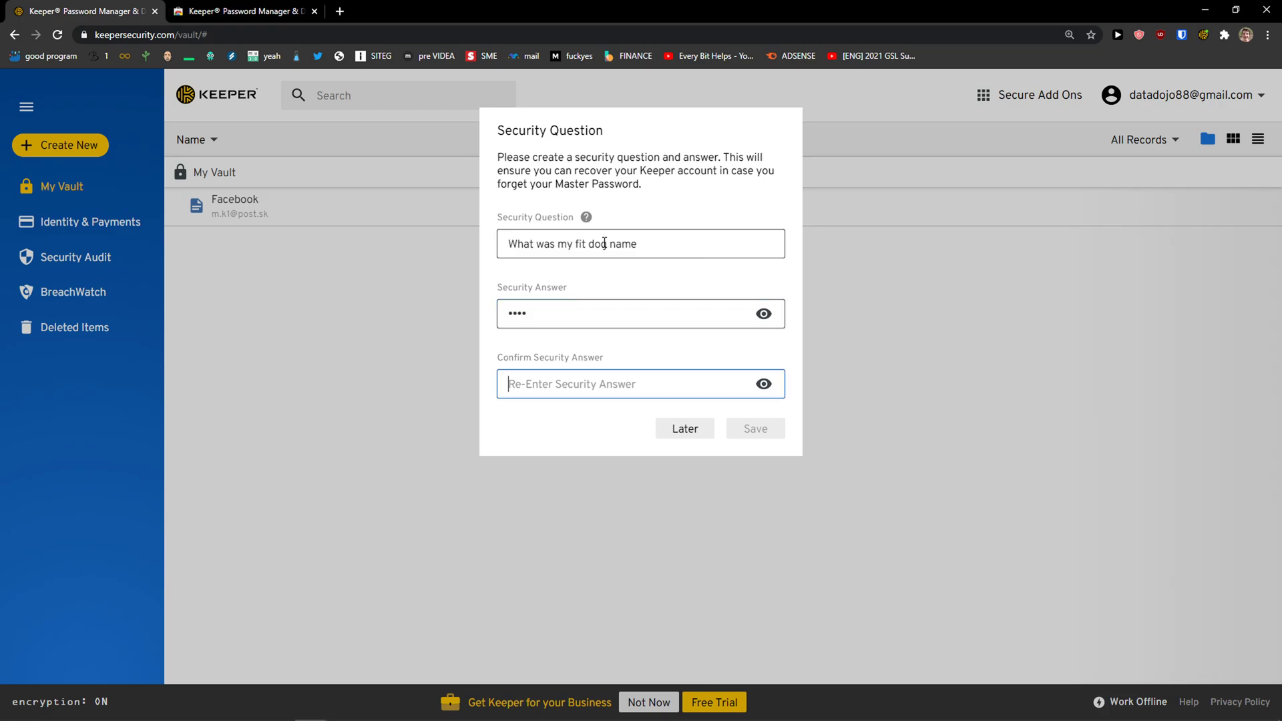
{"action": "type", "text": "••"}
{"action": "double_click", "coordinate": [586, 307]}
{"action": "type", "text": "••"}
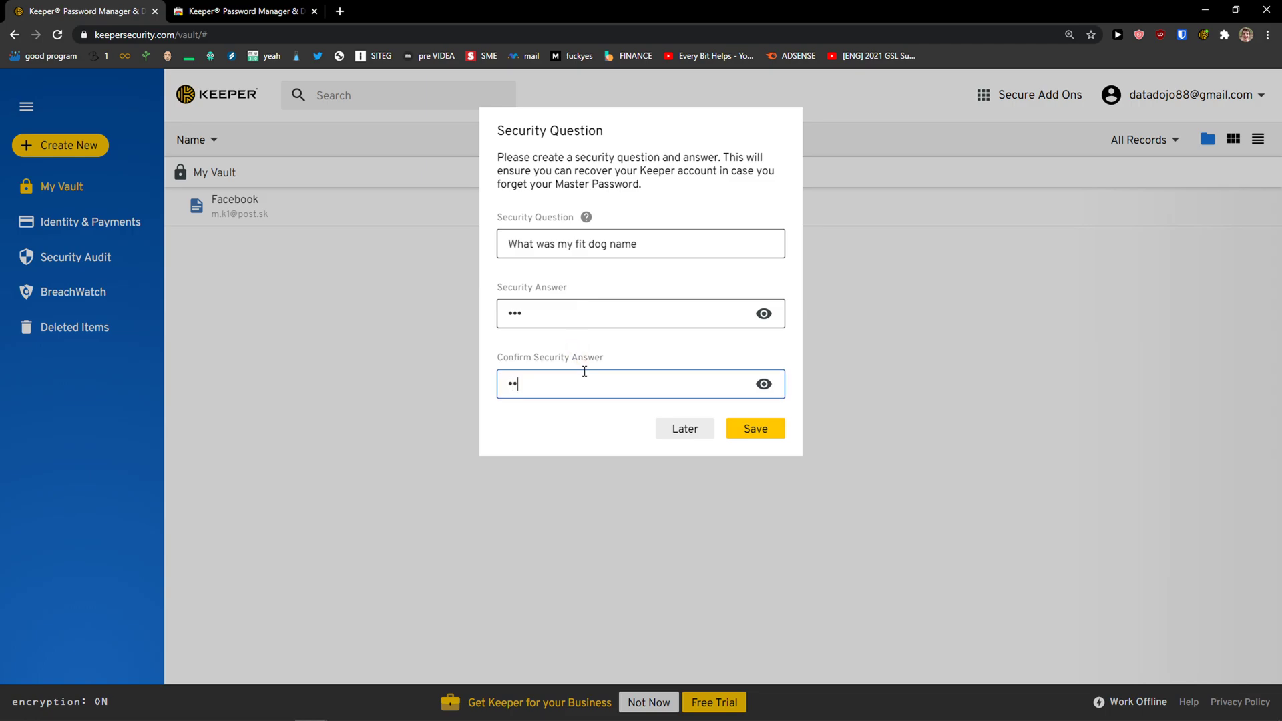
{"action": "left_click", "coordinate": [778, 430]}
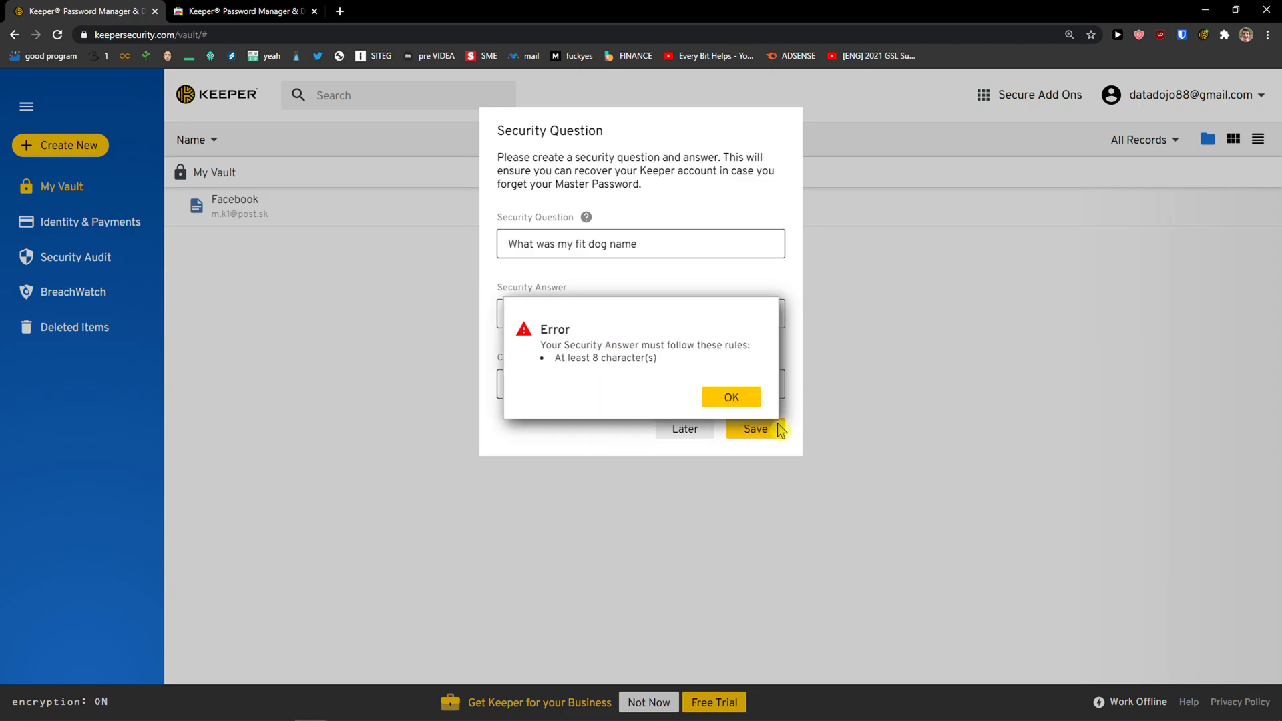
Dismiss the too-short answer error and leave the recovery setup unfinished
{"action": "left_click", "coordinate": [723, 396]}
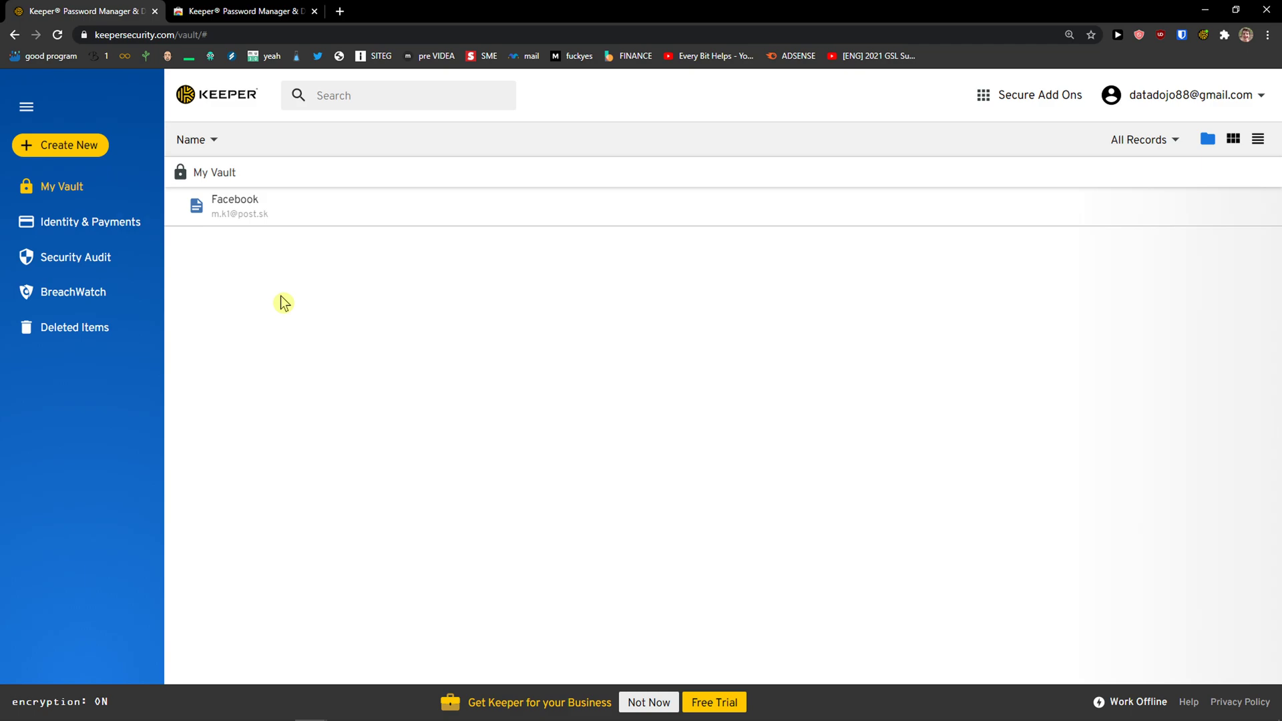
{"action": "left_click", "coordinate": [94, 152]}
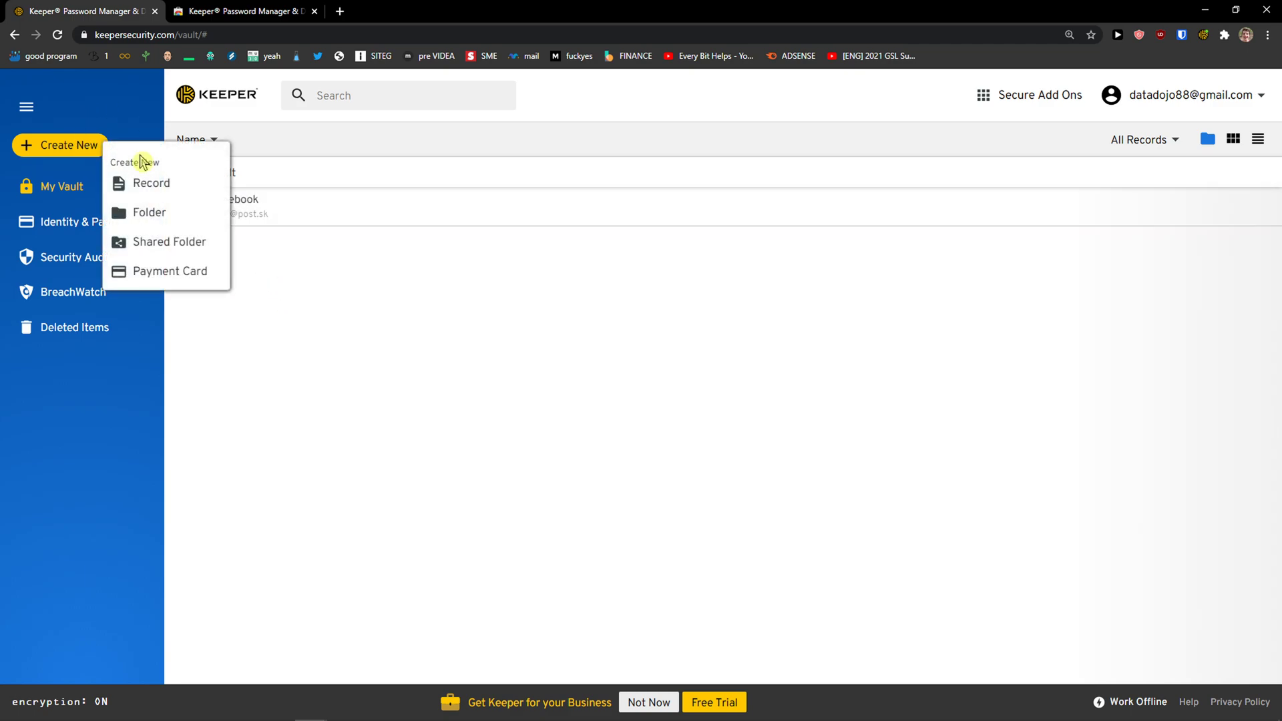
{"action": "left_click", "coordinate": [240, 10]}
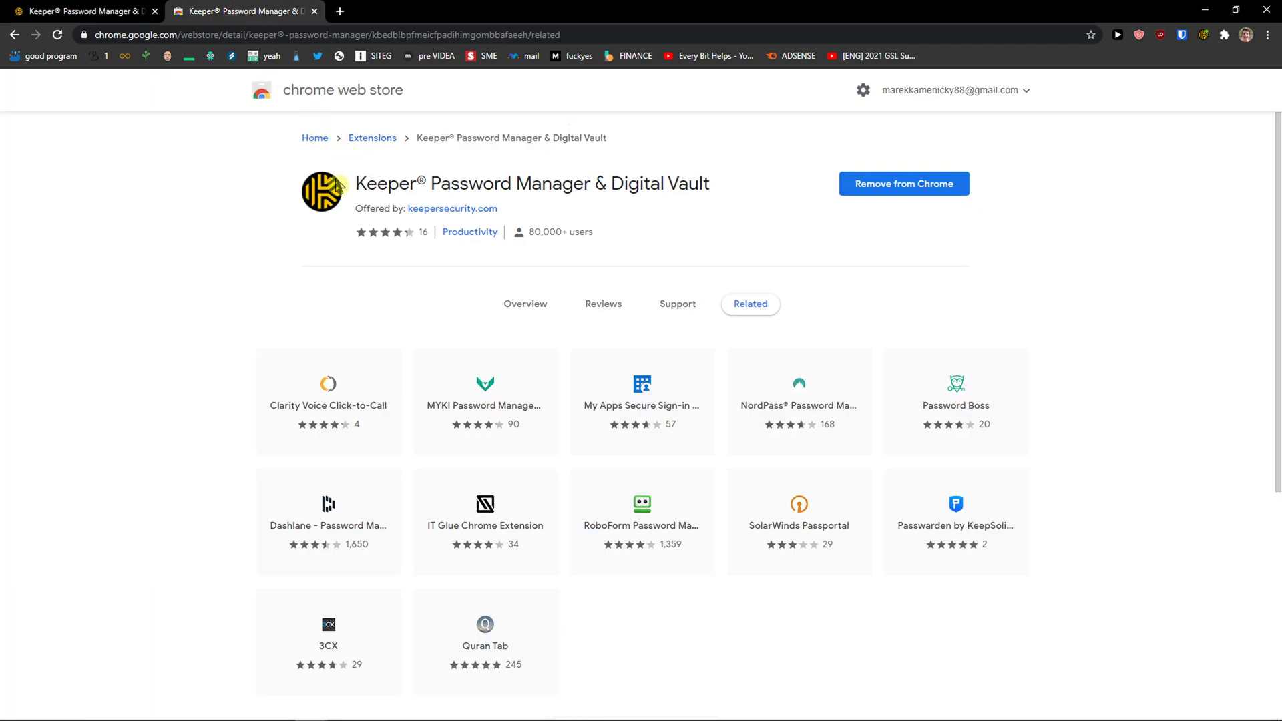
Open facebook.com in a new browser tab
{"action": "left_click", "coordinate": [340, 12]}
{"action": "type", "text": "f"}
{"action": "key", "text": "Return"}
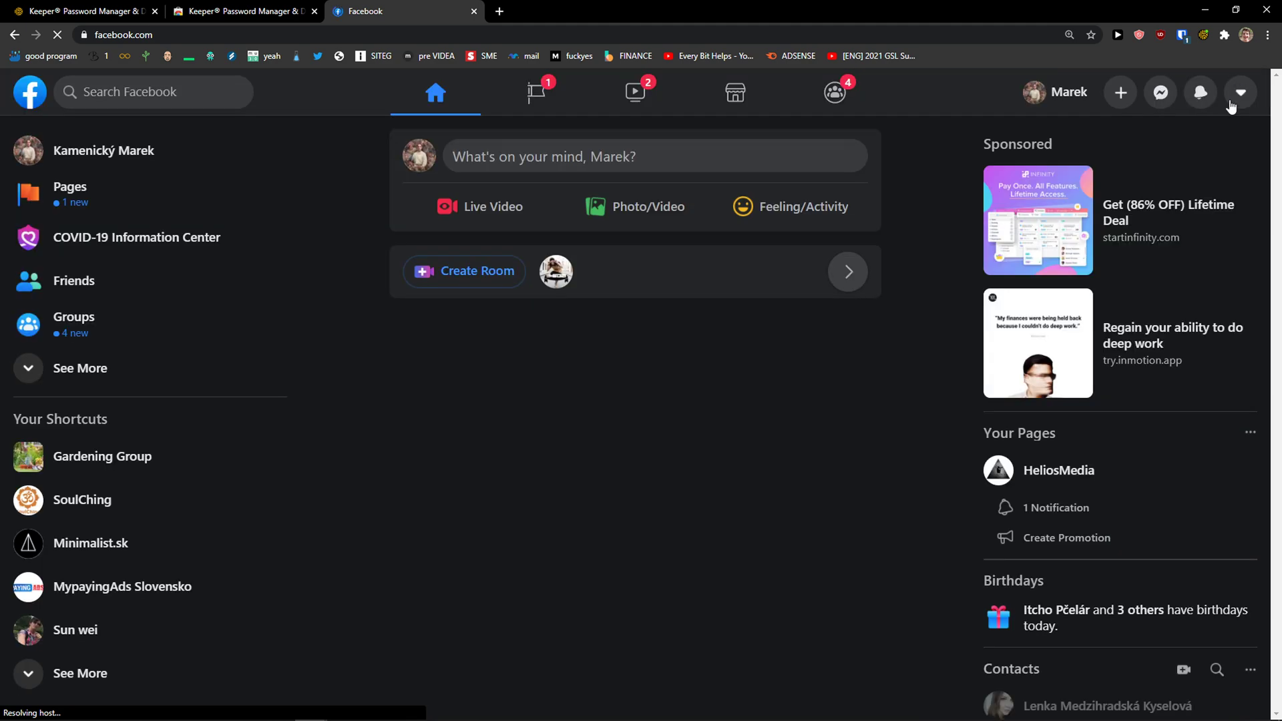
Log out of Facebook and check the Keeper toolbar popup
{"action": "left_click", "coordinate": [1241, 94]}
{"action": "left_click", "coordinate": [1084, 414]}
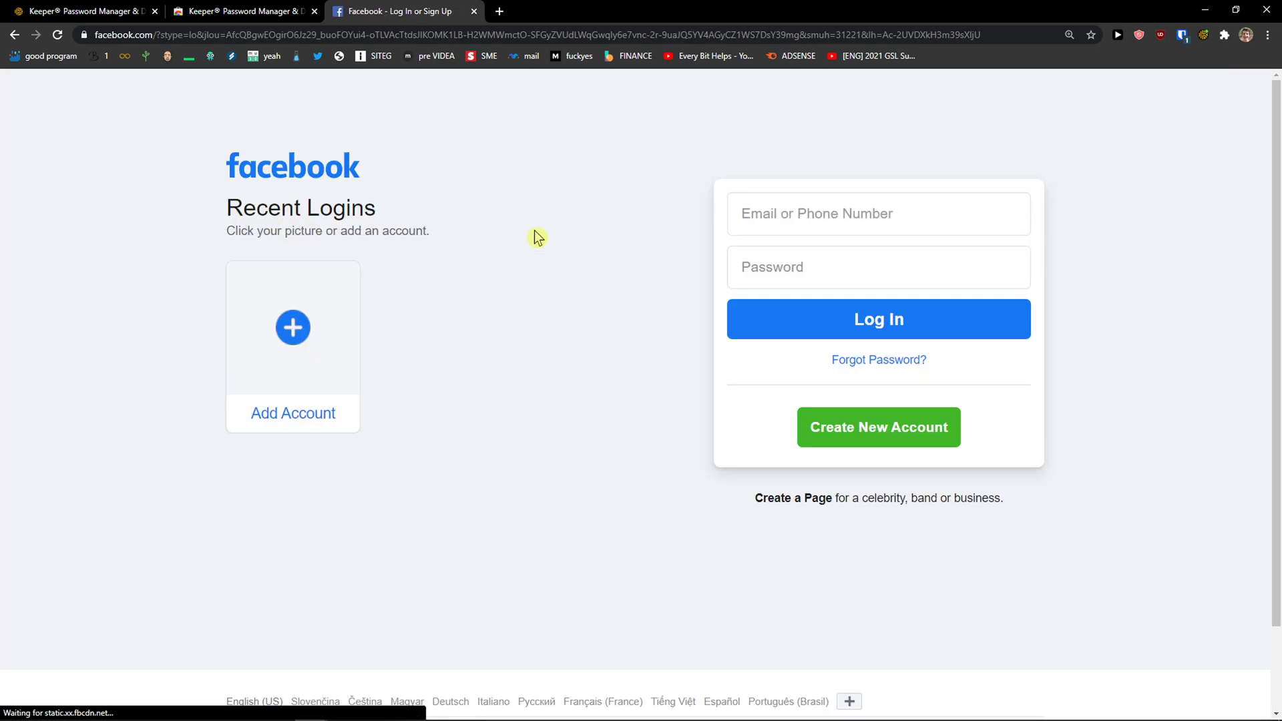
{"action": "left_click", "coordinate": [1203, 36]}
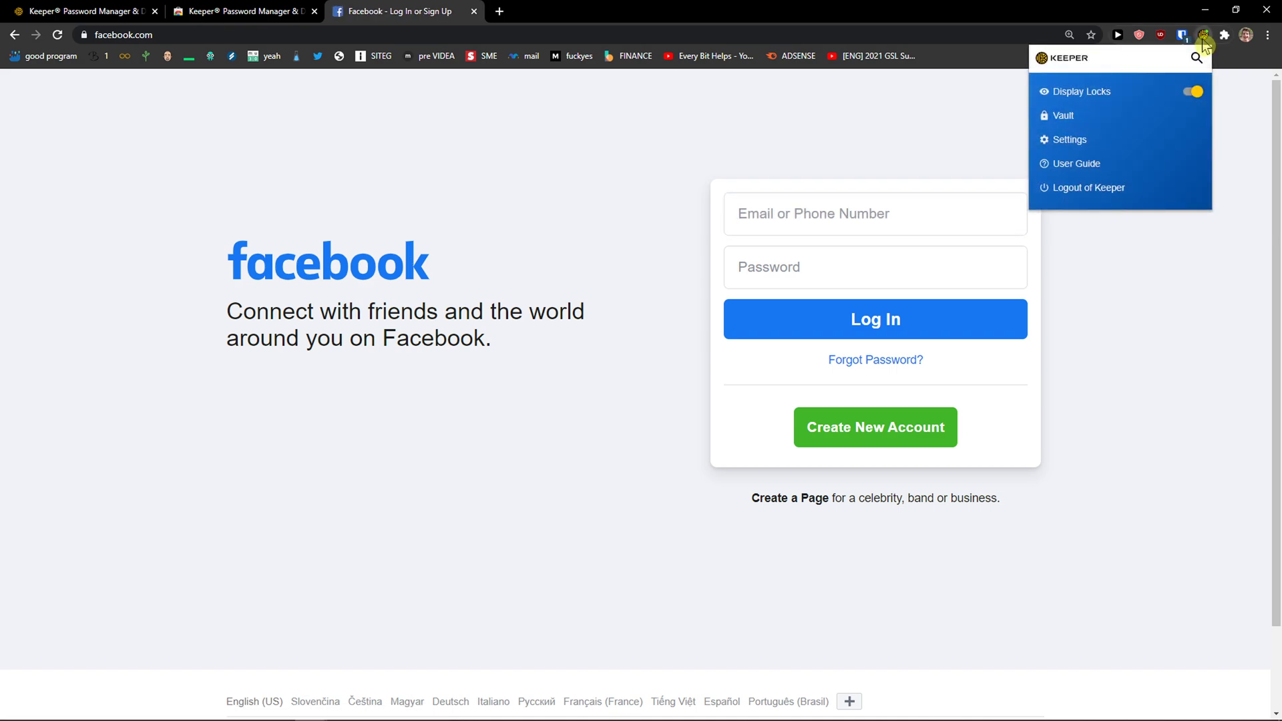
{"action": "left_click", "coordinate": [1140, 314]}
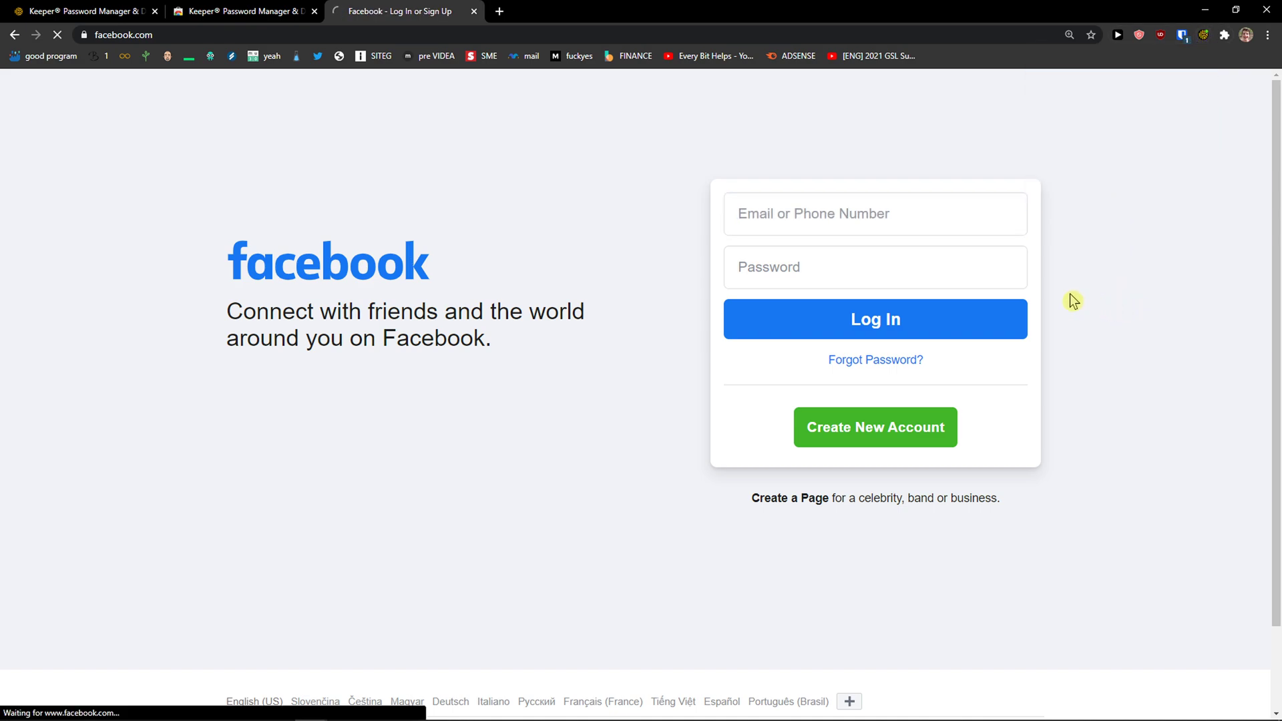
Sign back in to Facebook with the login auto-filled by Keeper
{"action": "left_click", "coordinate": [1200, 43]}
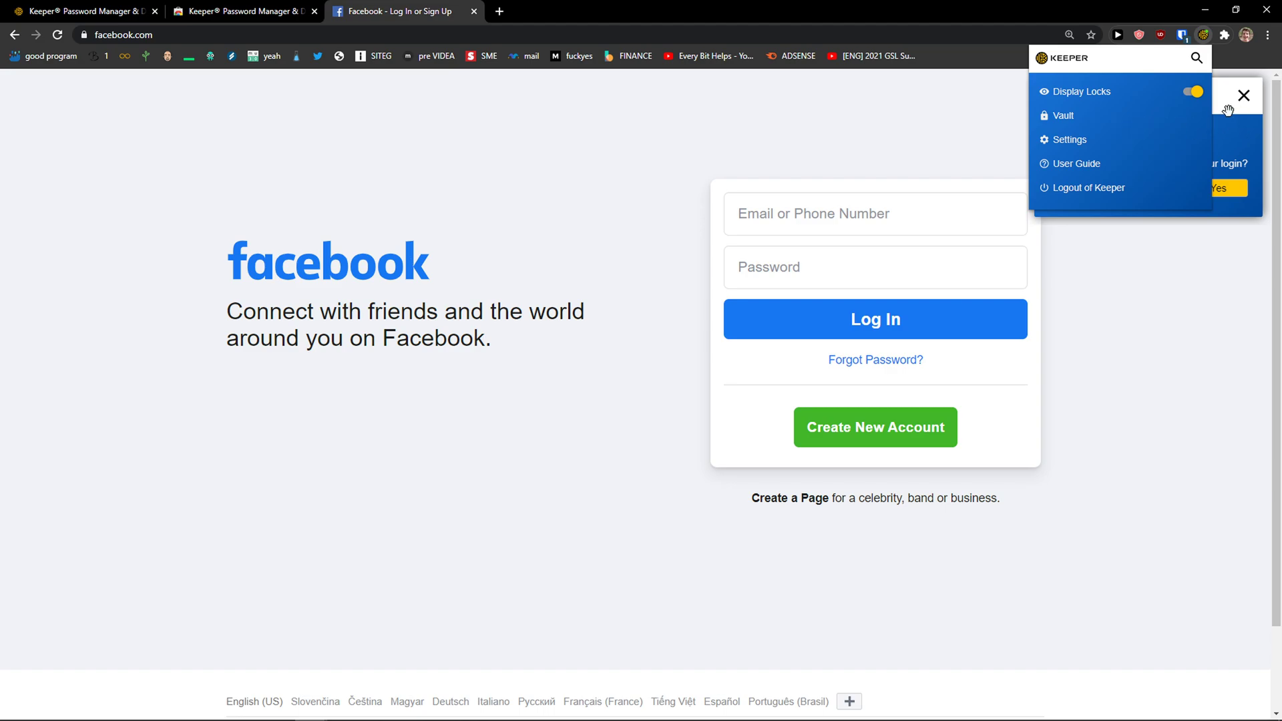
{"action": "left_click", "coordinate": [1066, 165]}
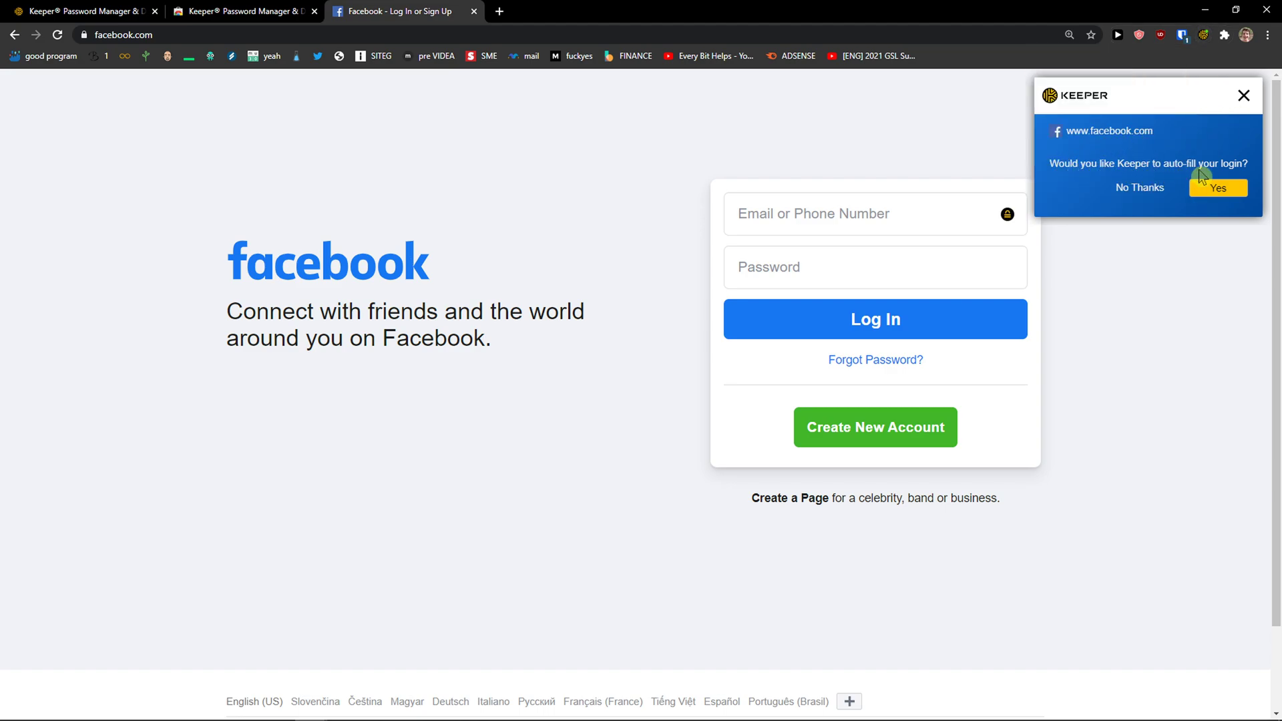
{"action": "left_click", "coordinate": [1209, 193]}
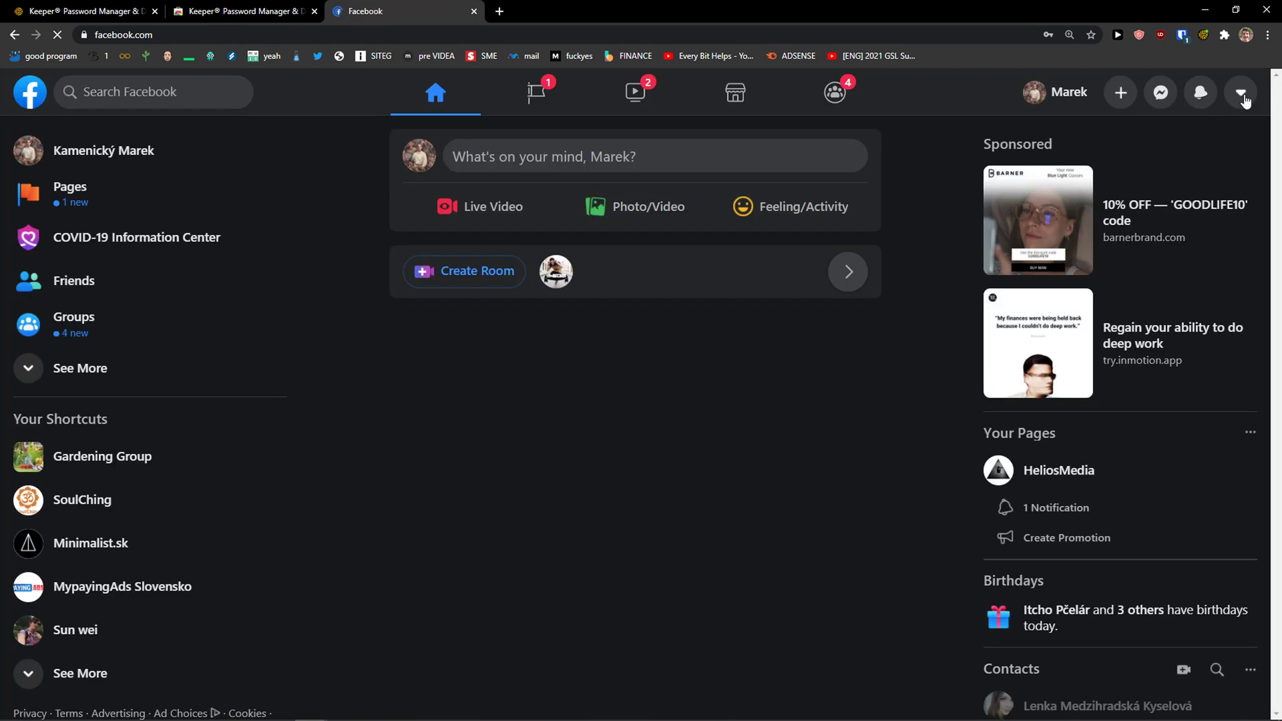
{"action": "left_click", "coordinate": [1242, 93]}
Log out of Facebook and remove the remembered account from recent logins
{"action": "left_click", "coordinate": [1020, 405]}
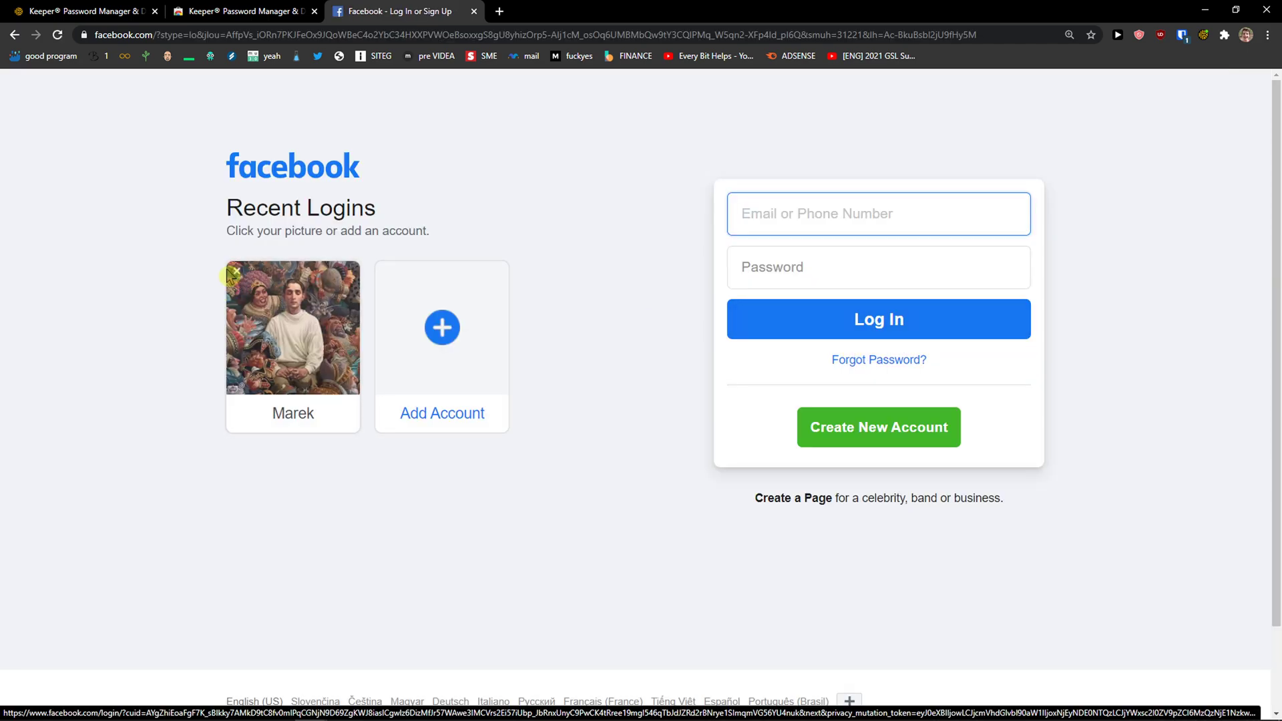
{"action": "left_click", "coordinate": [233, 271]}
{"action": "left_click", "coordinate": [1203, 36]}
{"action": "left_click", "coordinate": [993, 195]}
Sign back into Facebook with the saved login from Keeper's in-field autofill
{"action": "left_click", "coordinate": [1007, 215]}
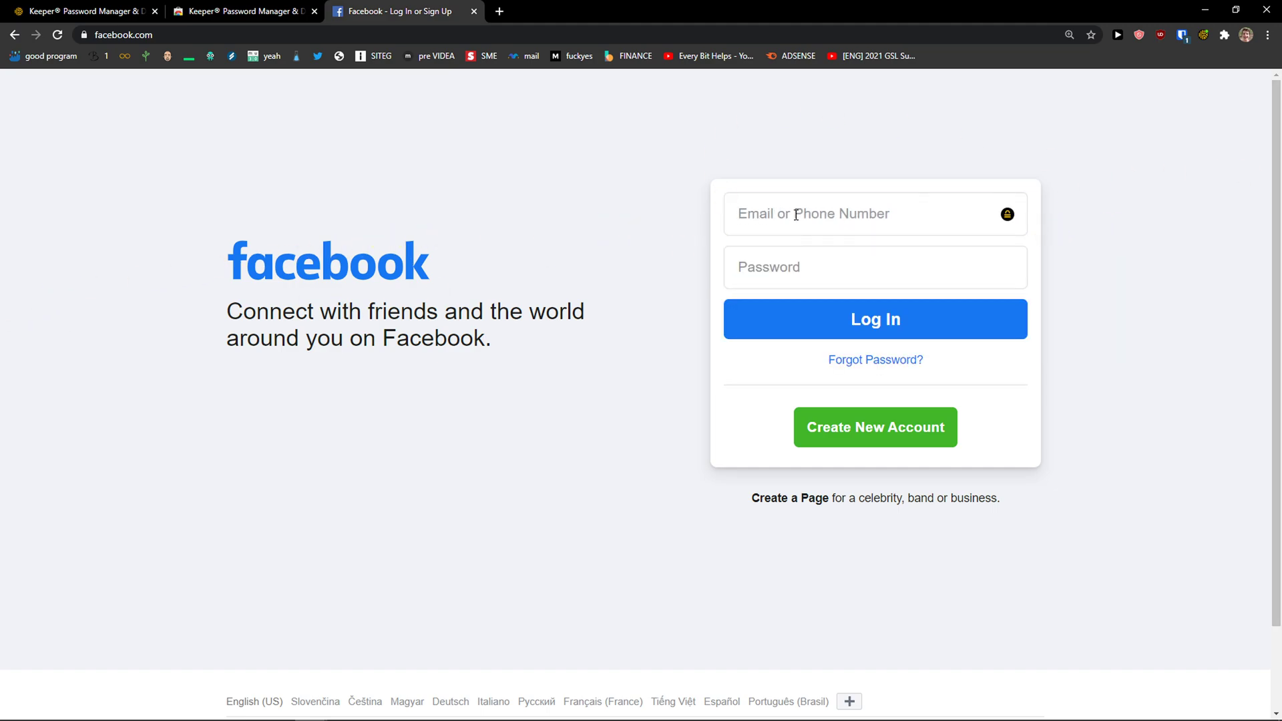
{"action": "left_click", "coordinate": [1006, 217]}
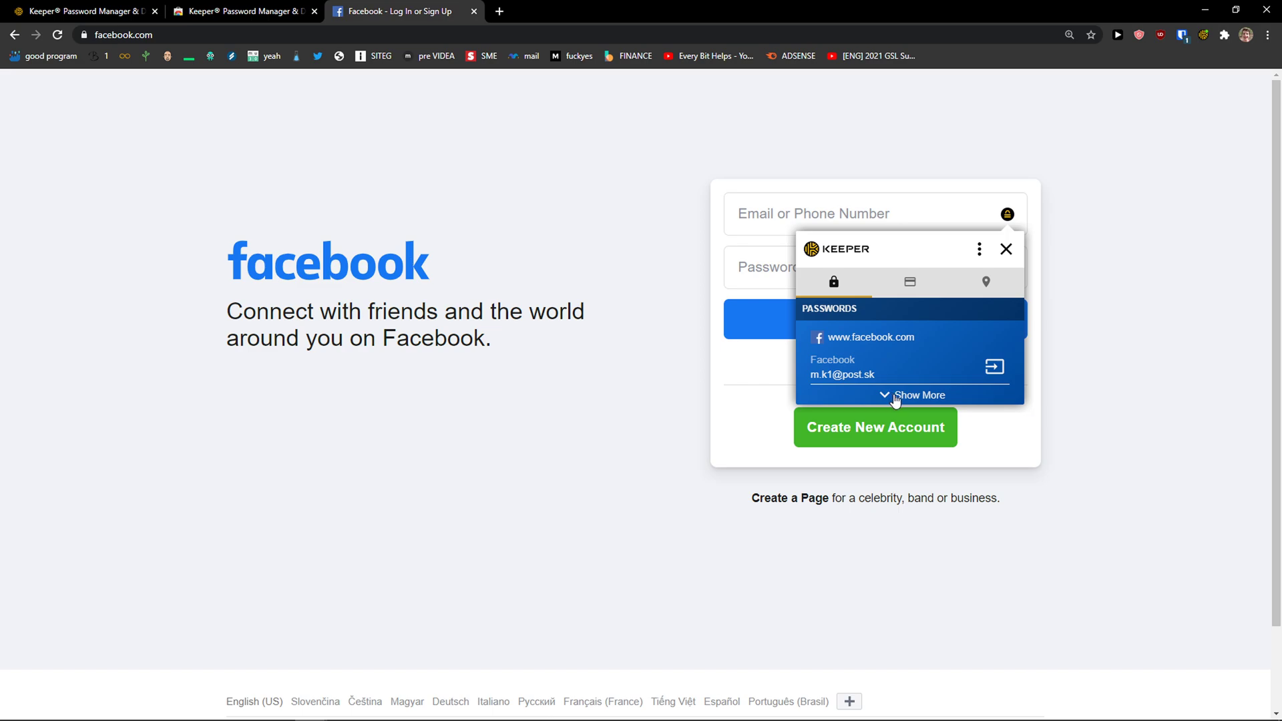
{"action": "left_click", "coordinate": [995, 368]}
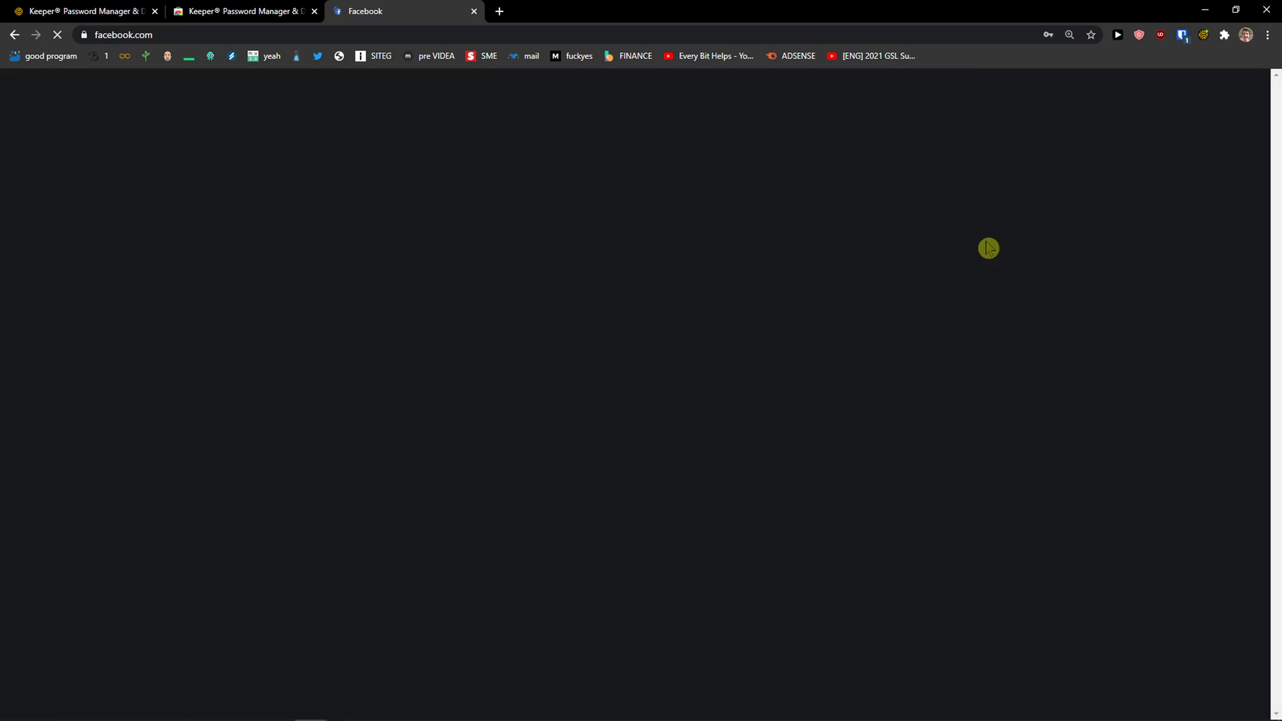
Log out of Facebook again and return to the Keeper vault tab
{"action": "left_click", "coordinate": [1240, 94]}
{"action": "left_click", "coordinate": [995, 407]}
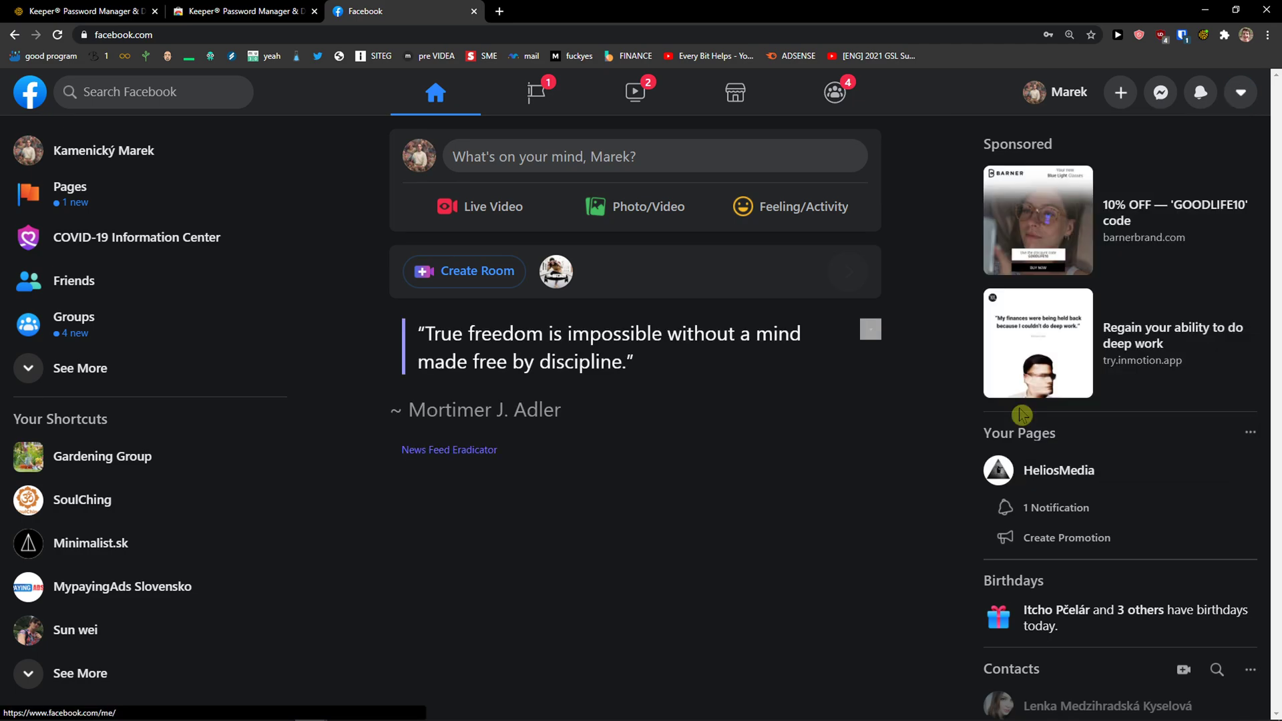
{"action": "left_click", "coordinate": [153, 8]}
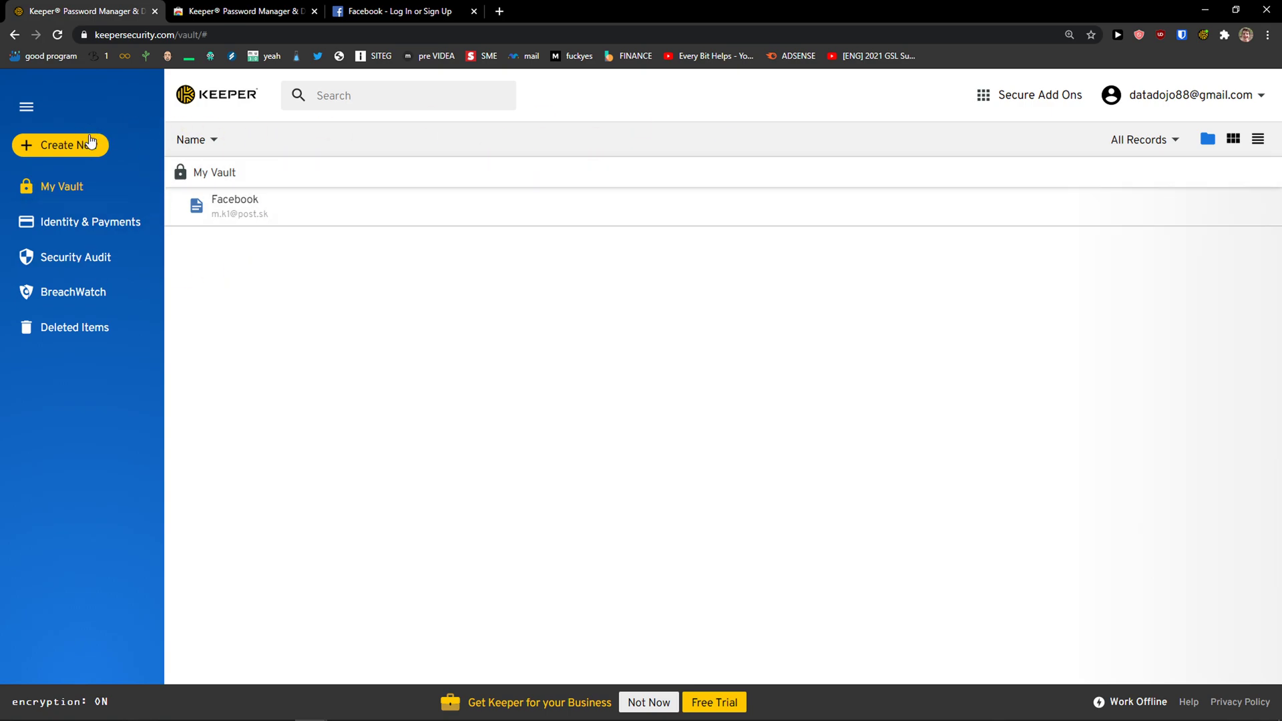
Create a new folder named 'These are my notes' in My Vault
{"action": "left_click", "coordinate": [26, 113]}
{"action": "left_click", "coordinate": [26, 110]}
{"action": "left_click", "coordinate": [93, 150]}
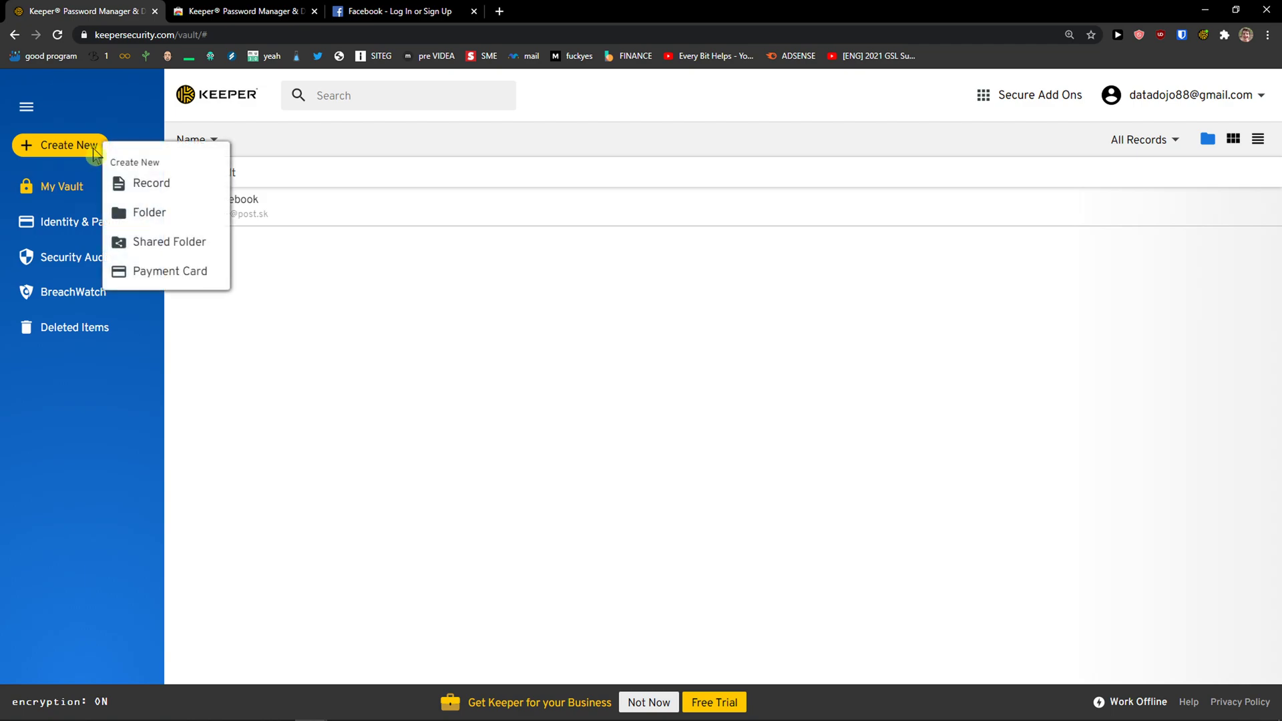
{"action": "left_click", "coordinate": [147, 212]}
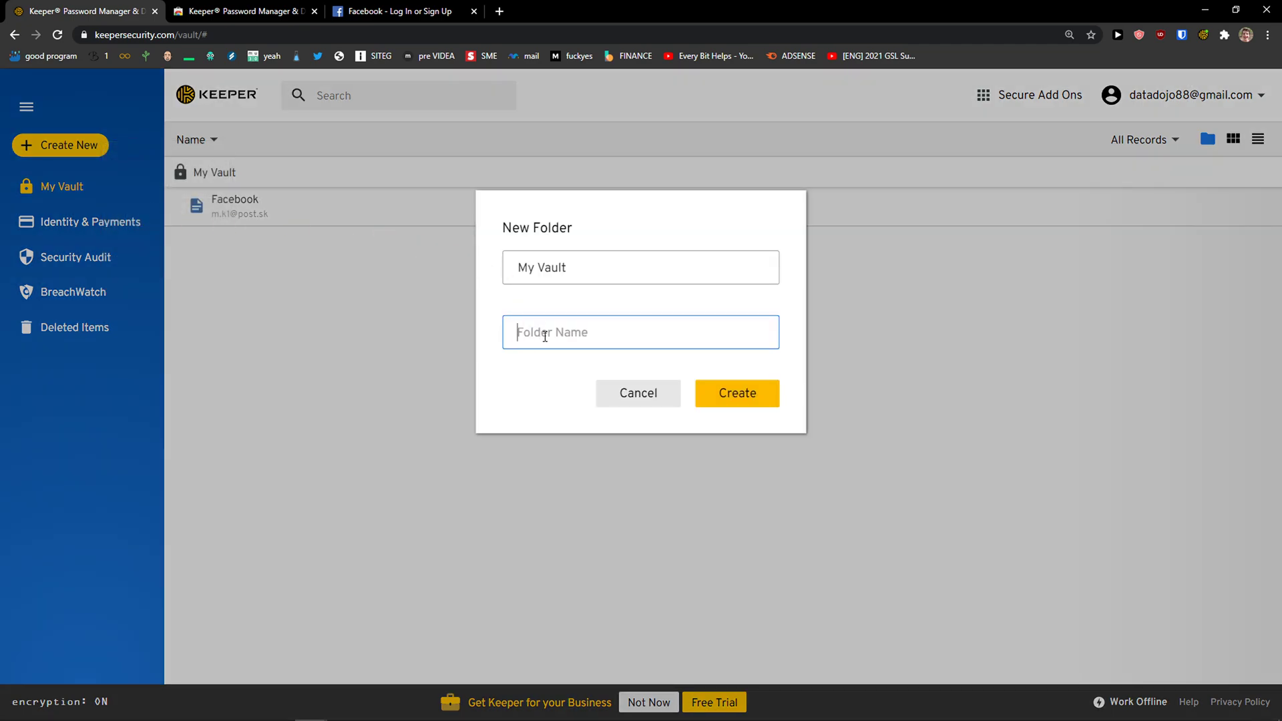
{"action": "type", "text": "These are my notes"}
{"action": "left_click", "coordinate": [764, 398]}
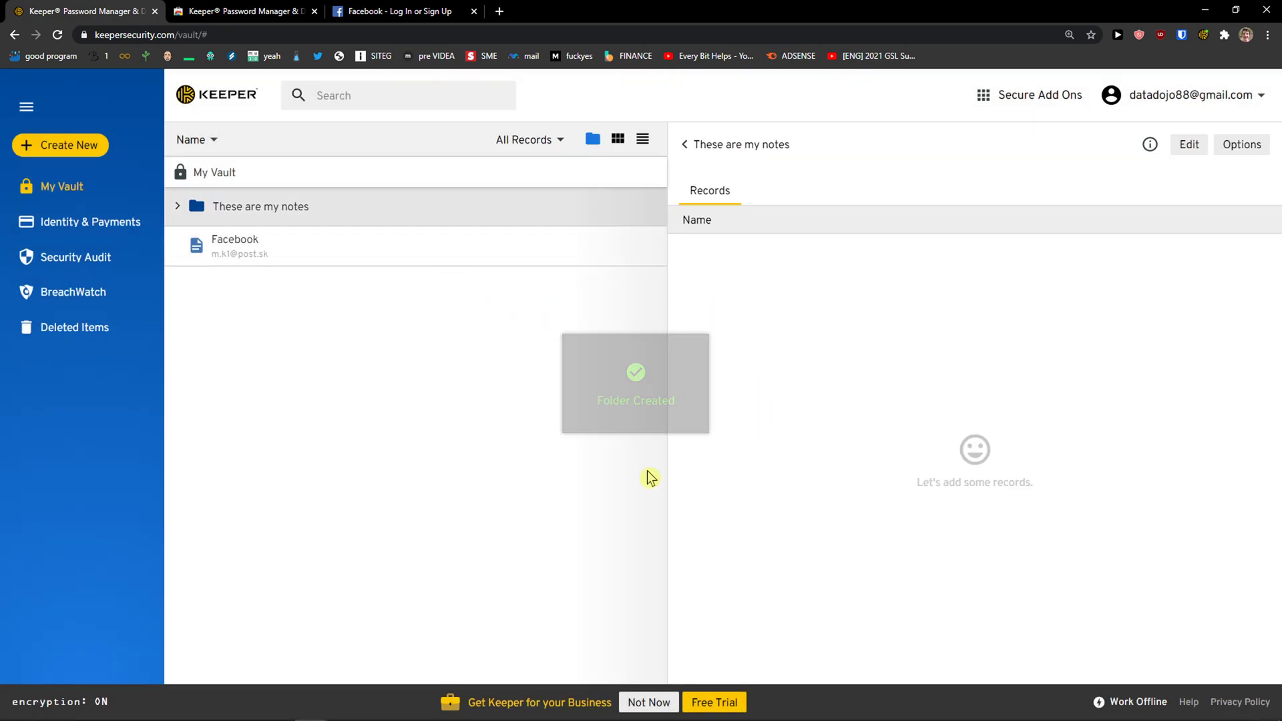
{"action": "left_click", "coordinate": [690, 151]}
Edit the These are my notes folder and search 'Goog' to add a record
{"action": "left_click", "coordinate": [93, 145]}
{"action": "left_click", "coordinate": [260, 206]}
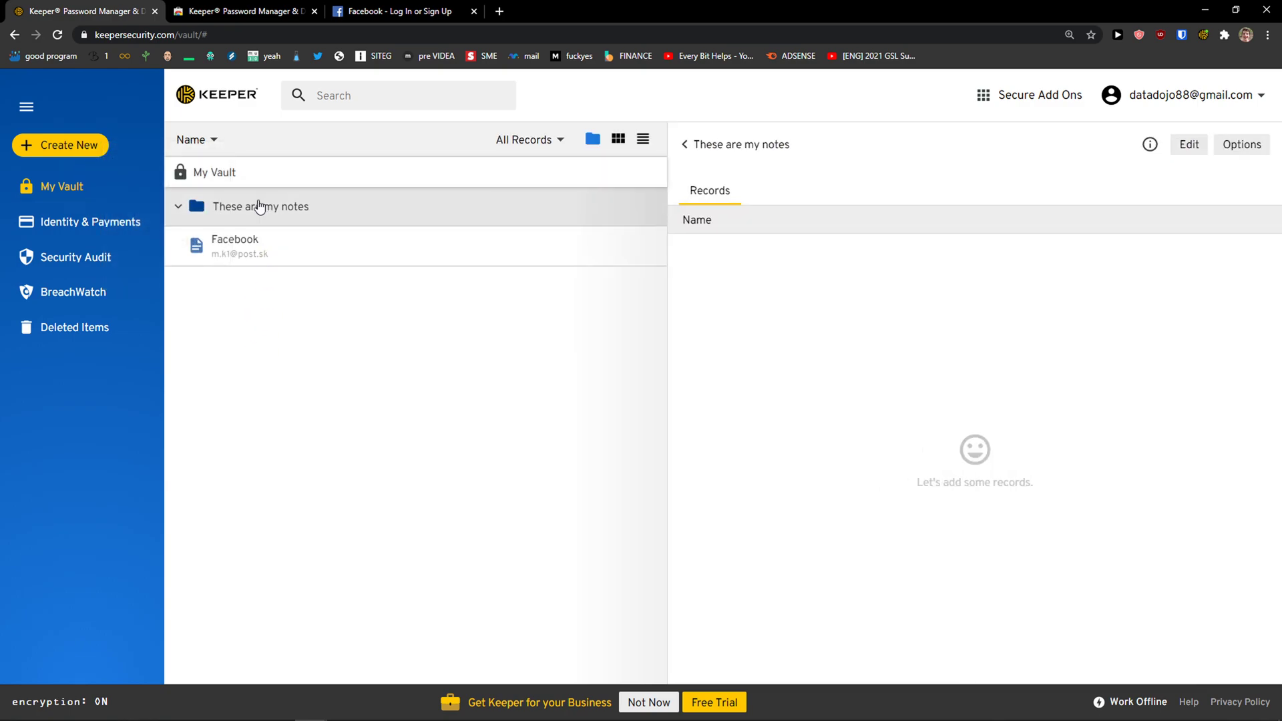
{"action": "left_click", "coordinate": [1199, 153]}
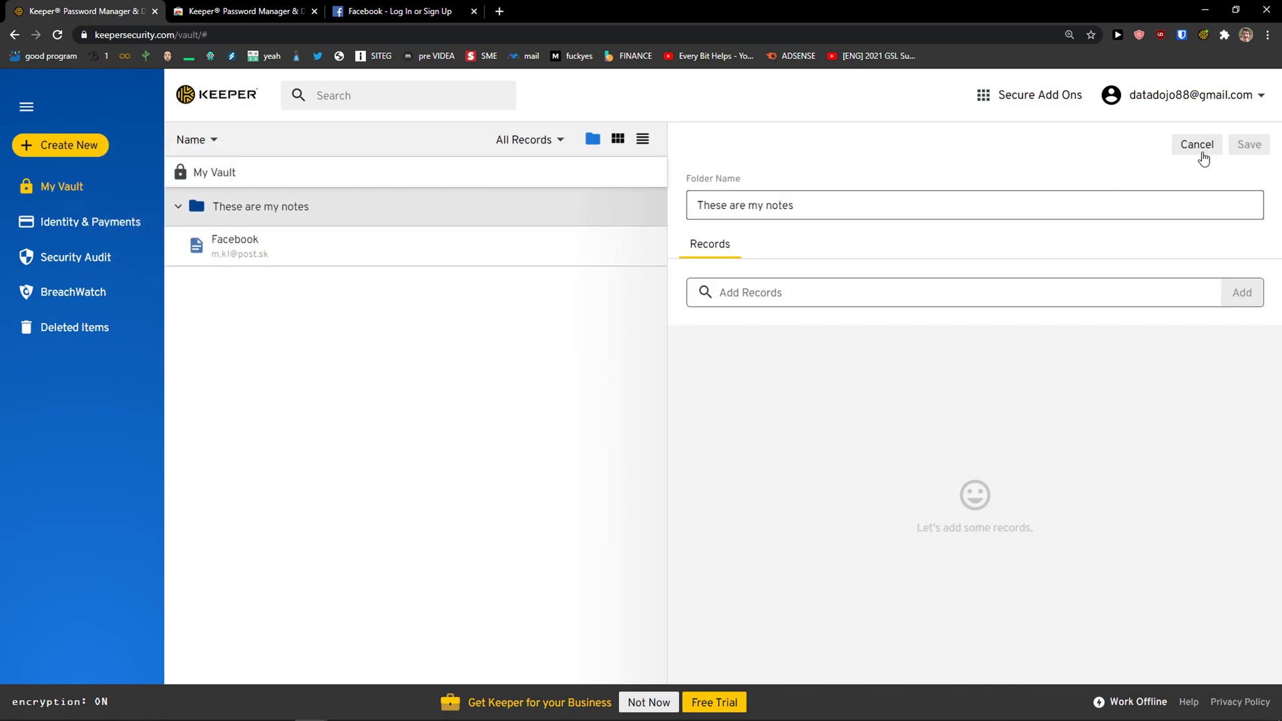
{"action": "left_click", "coordinate": [777, 294]}
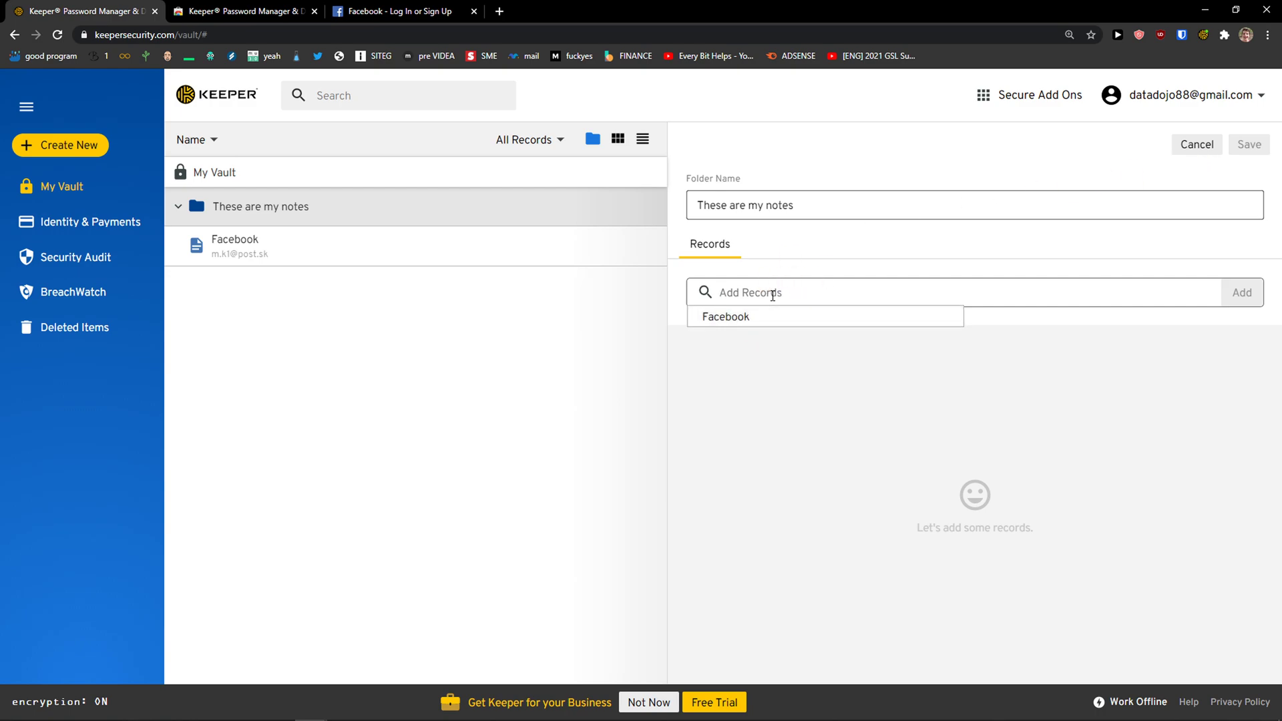
{"action": "type", "text": "Google"}
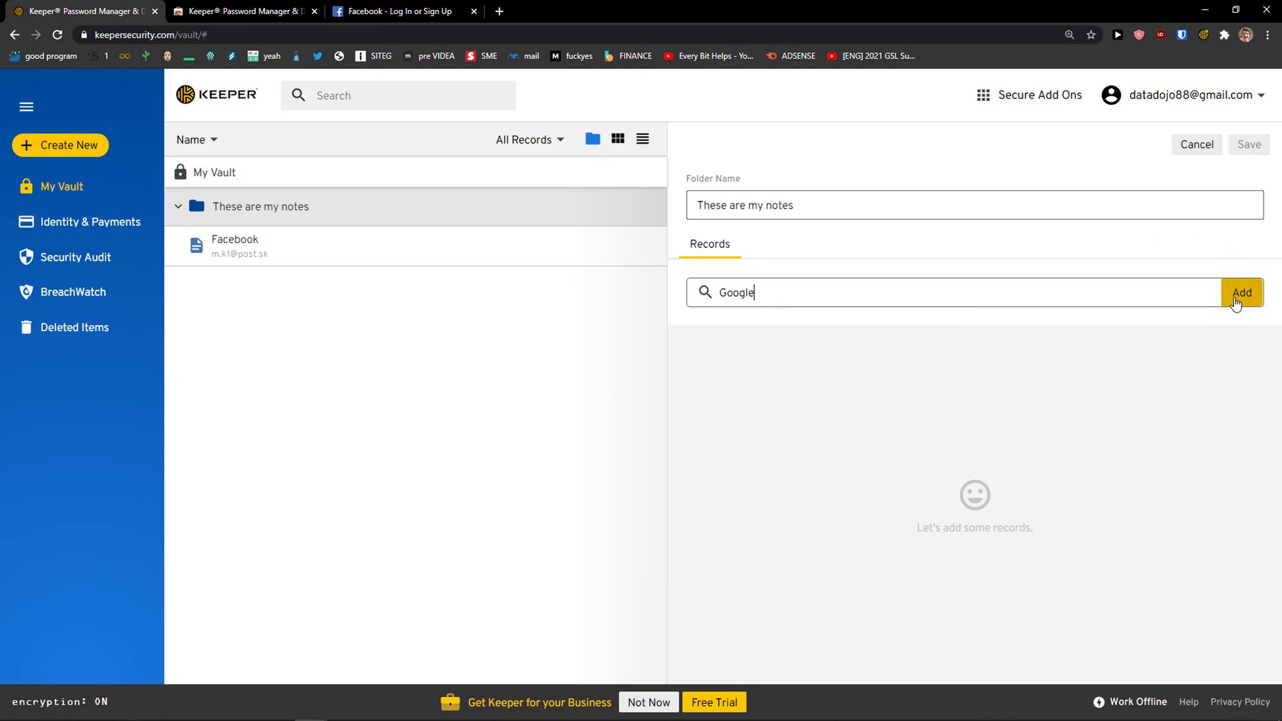
{"action": "left_click", "coordinate": [1198, 299]}
{"action": "left_click", "coordinate": [1168, 322]}
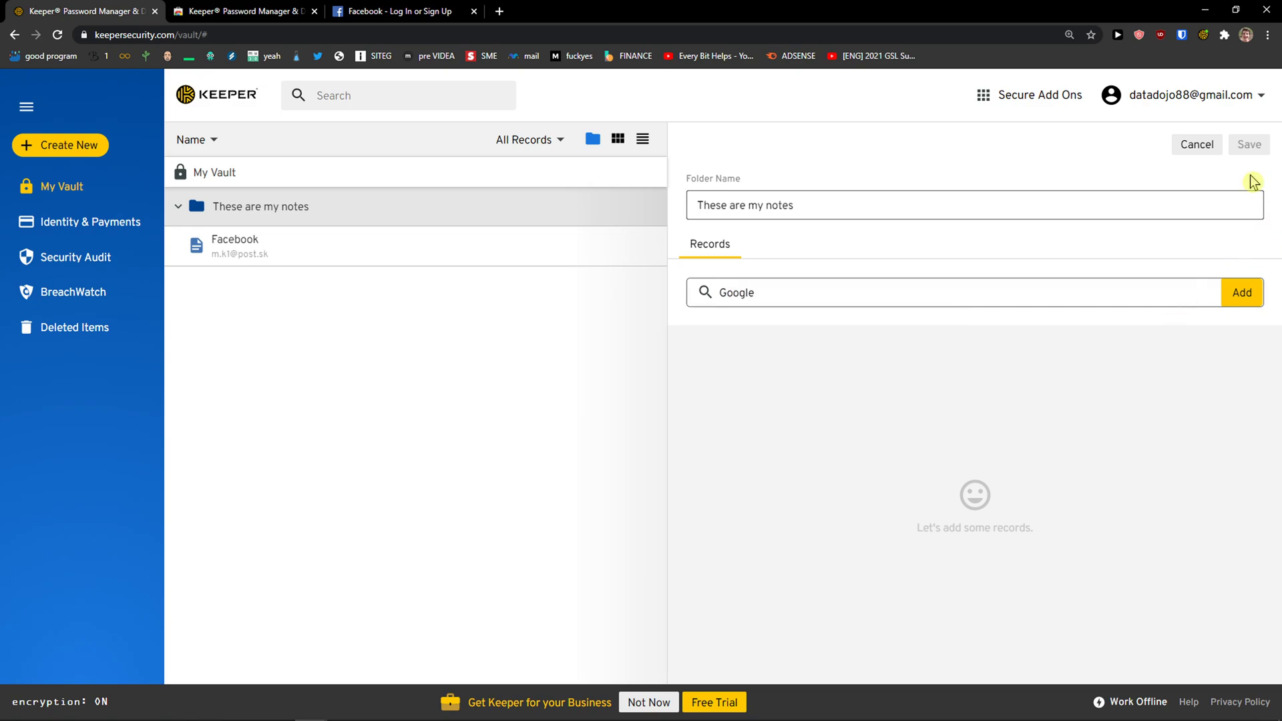
Cancel the folder edit and drag the Facebook record into These are my notes
{"action": "left_click", "coordinate": [1189, 148]}
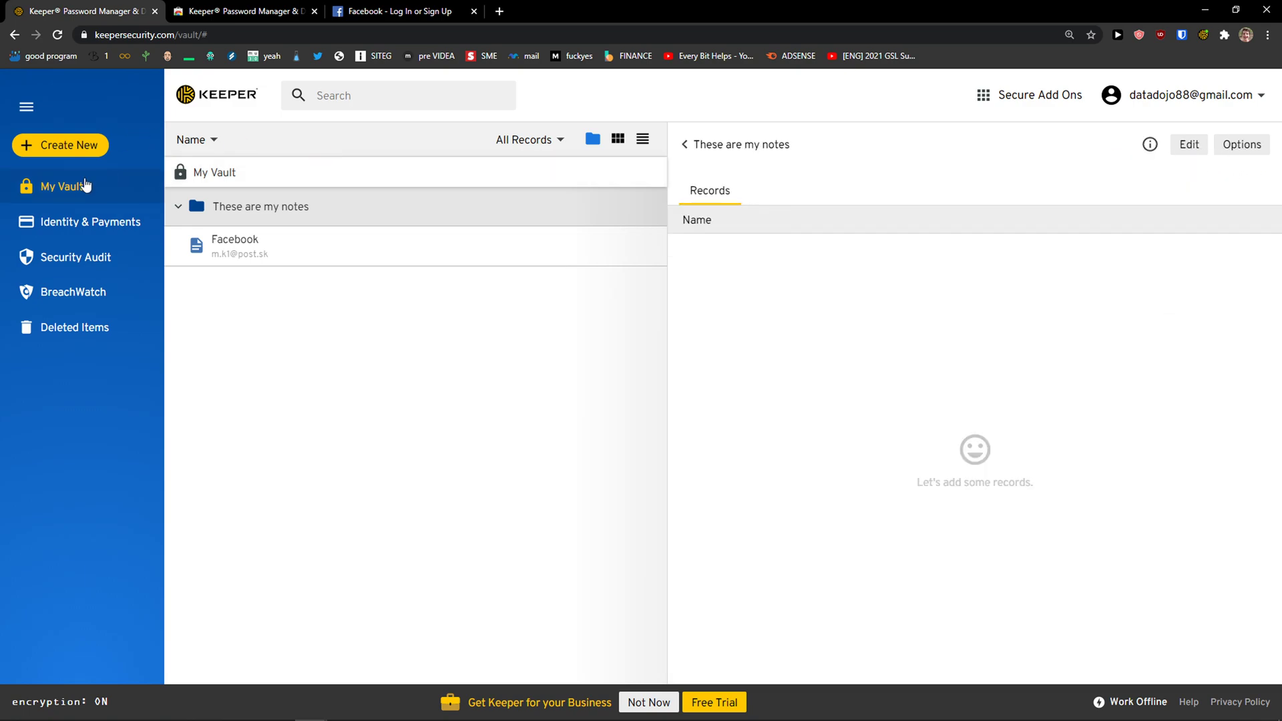
{"action": "left_click", "coordinate": [71, 187]}
{"action": "left_click_drag", "start_coordinate": [230, 244], "coordinate": [79, 185]}
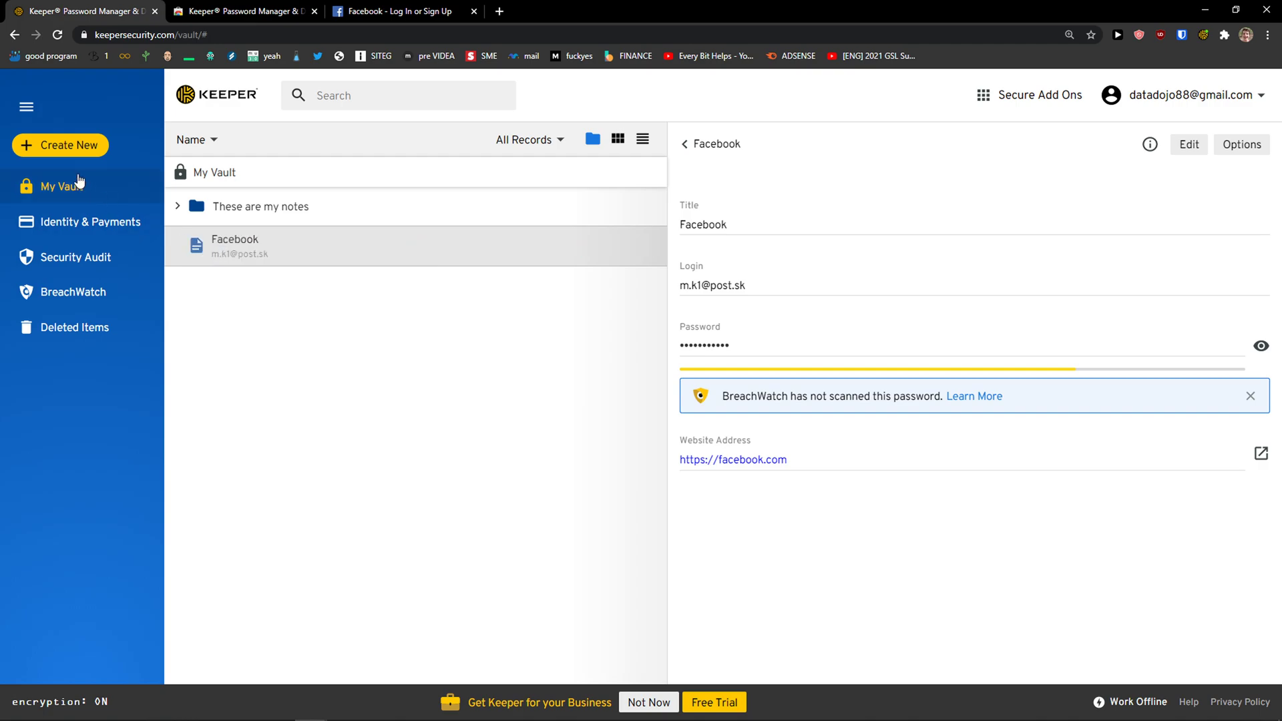
Create and save a Google login record with its credentials and website gmail.com
{"action": "left_click", "coordinate": [78, 158]}
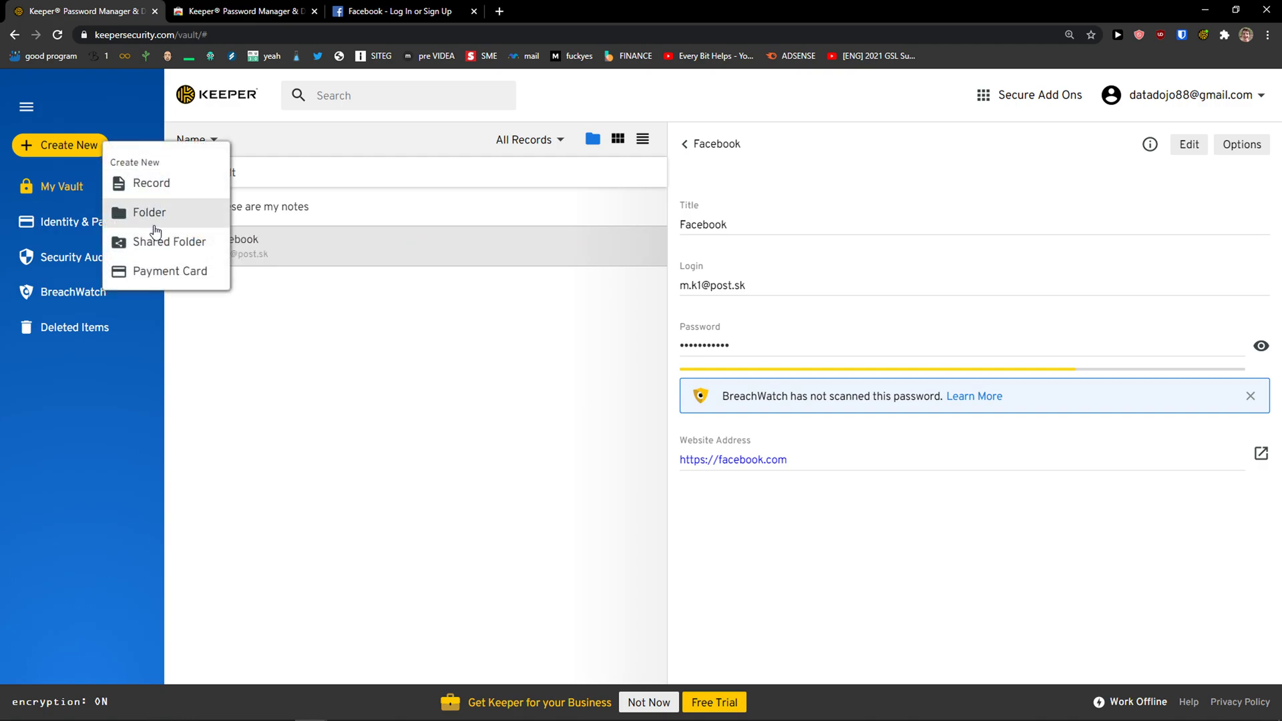
{"action": "left_click", "coordinate": [159, 191]}
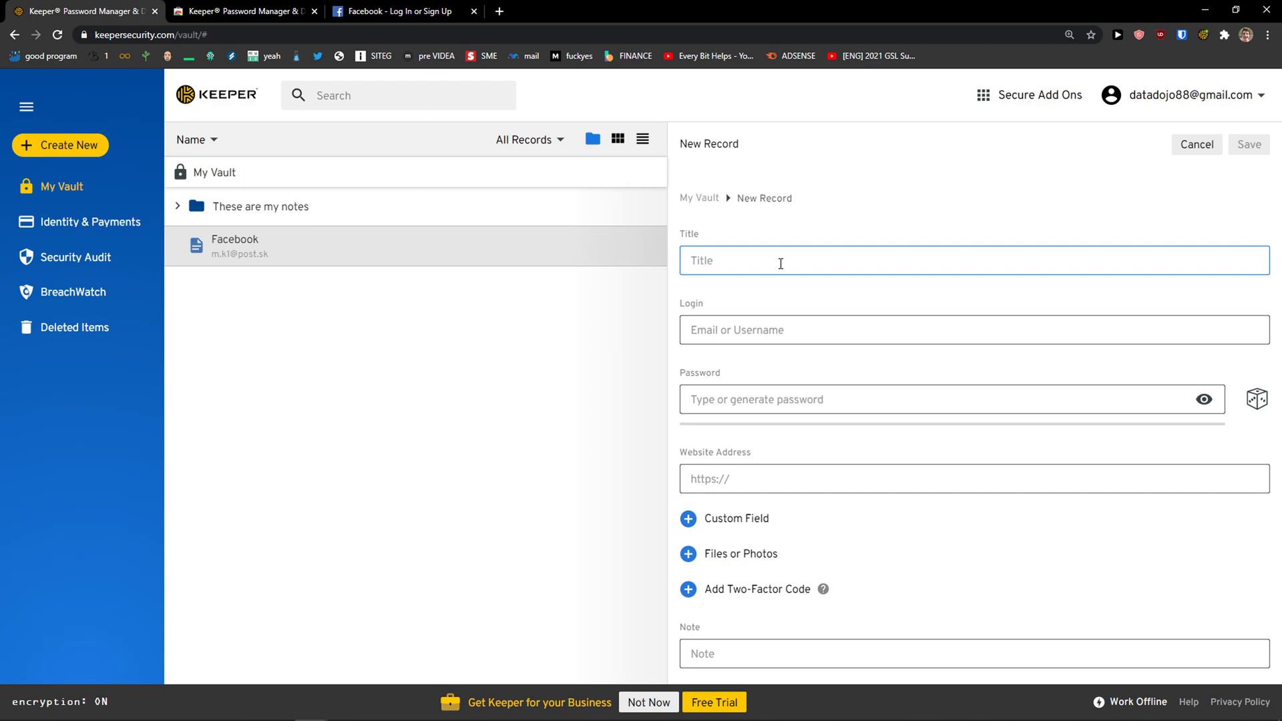
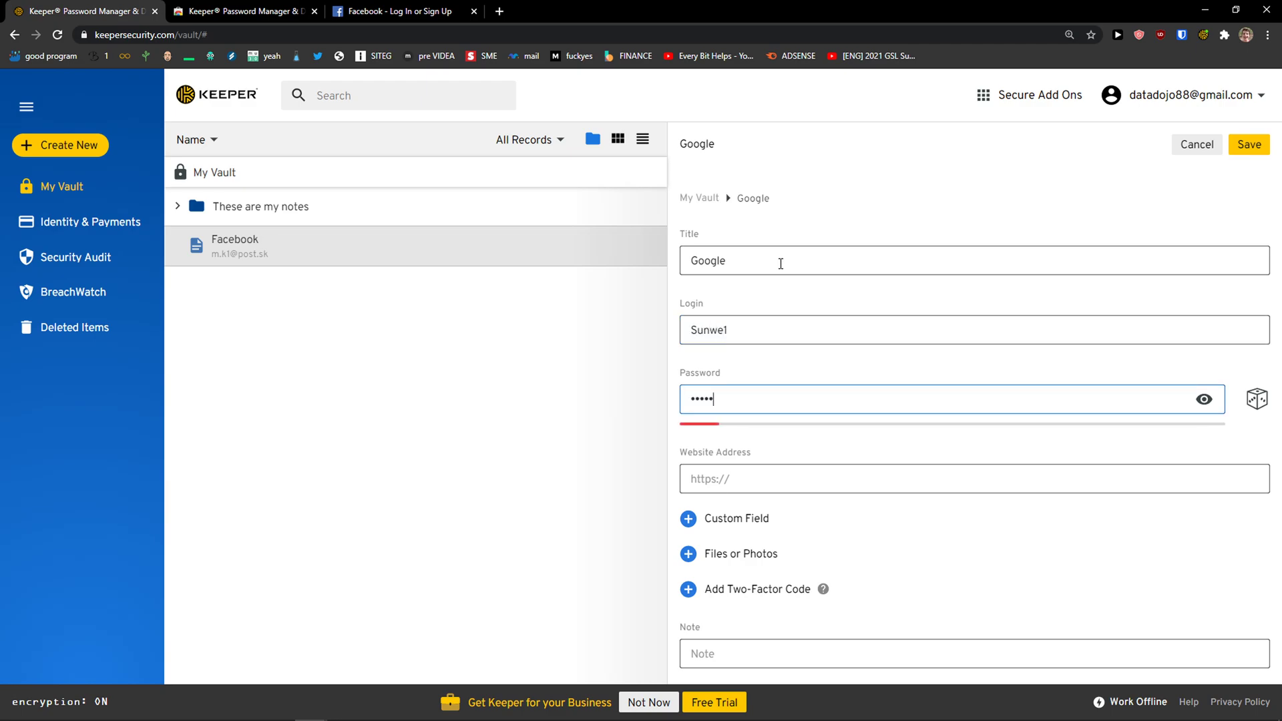
{"action": "left_click", "coordinate": [783, 466]}
{"action": "type", "text": "gmail.com"}
{"action": "key", "text": "Tab"}
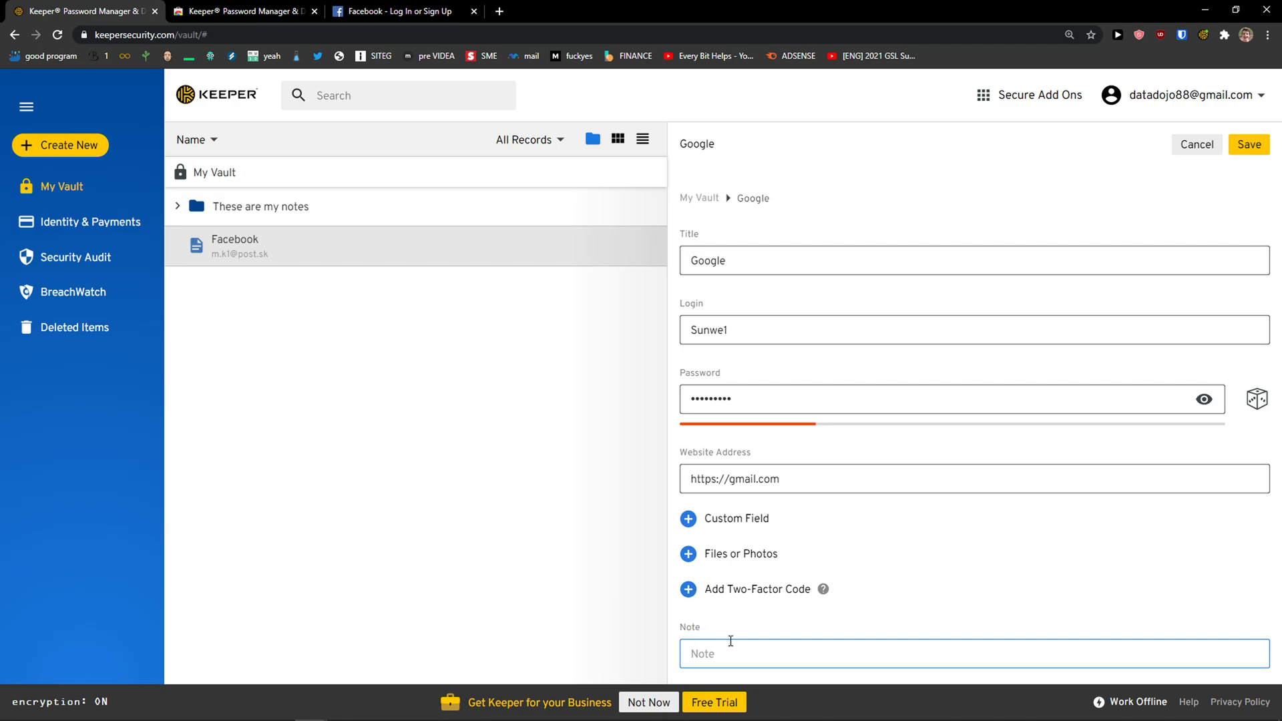
{"action": "left_click", "coordinate": [1249, 145]}
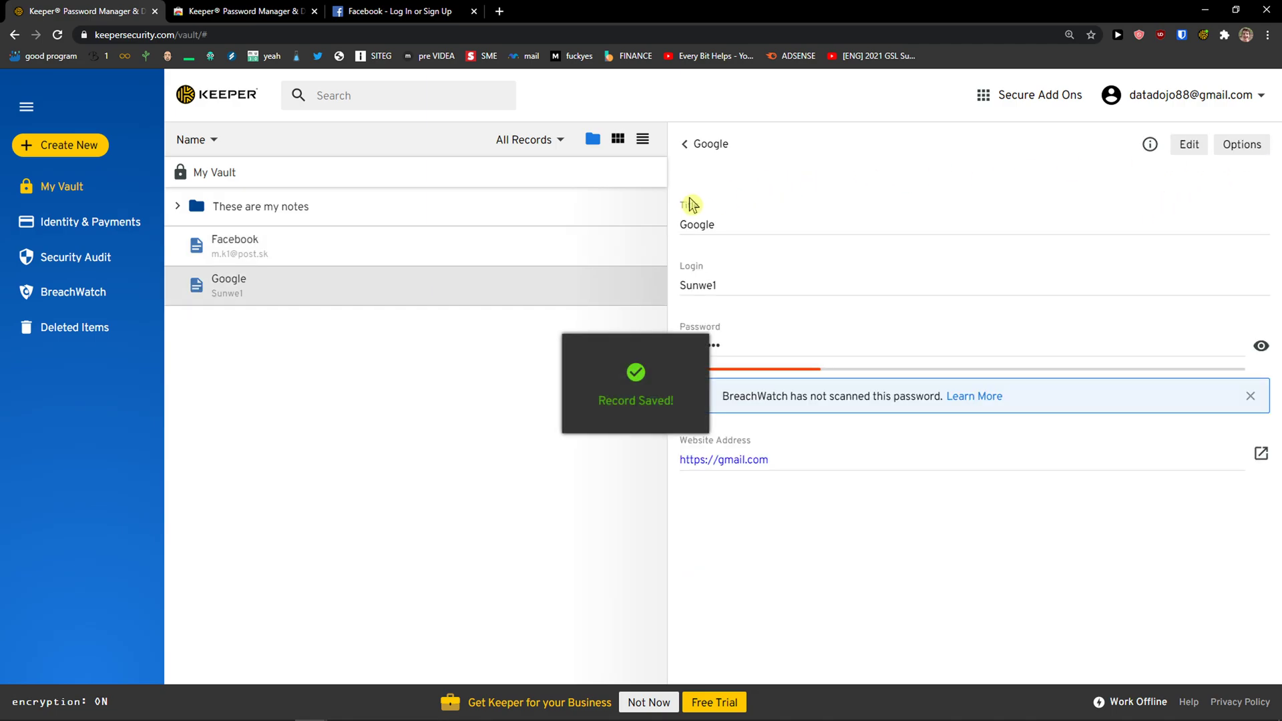
Move the Google record into the These are my notes folder and check its details
{"action": "left_click_drag", "start_coordinate": [287, 288], "coordinate": [314, 207]}
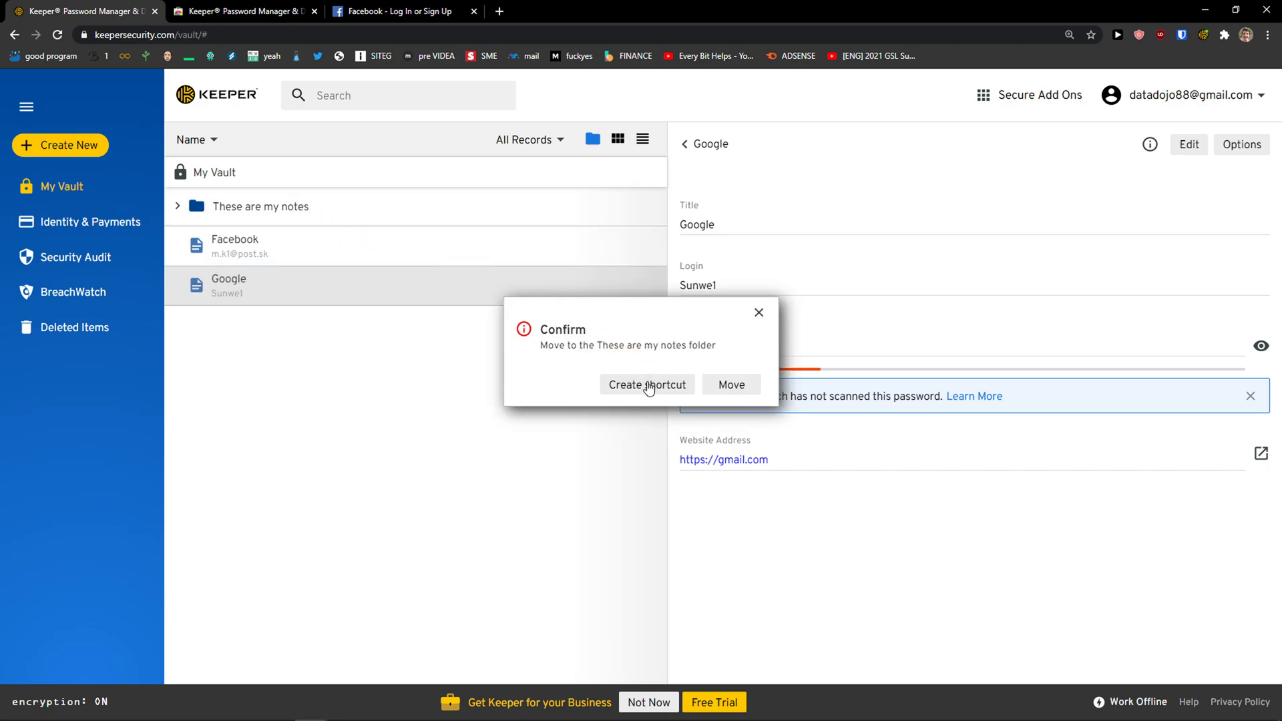
{"action": "left_click", "coordinate": [731, 387]}
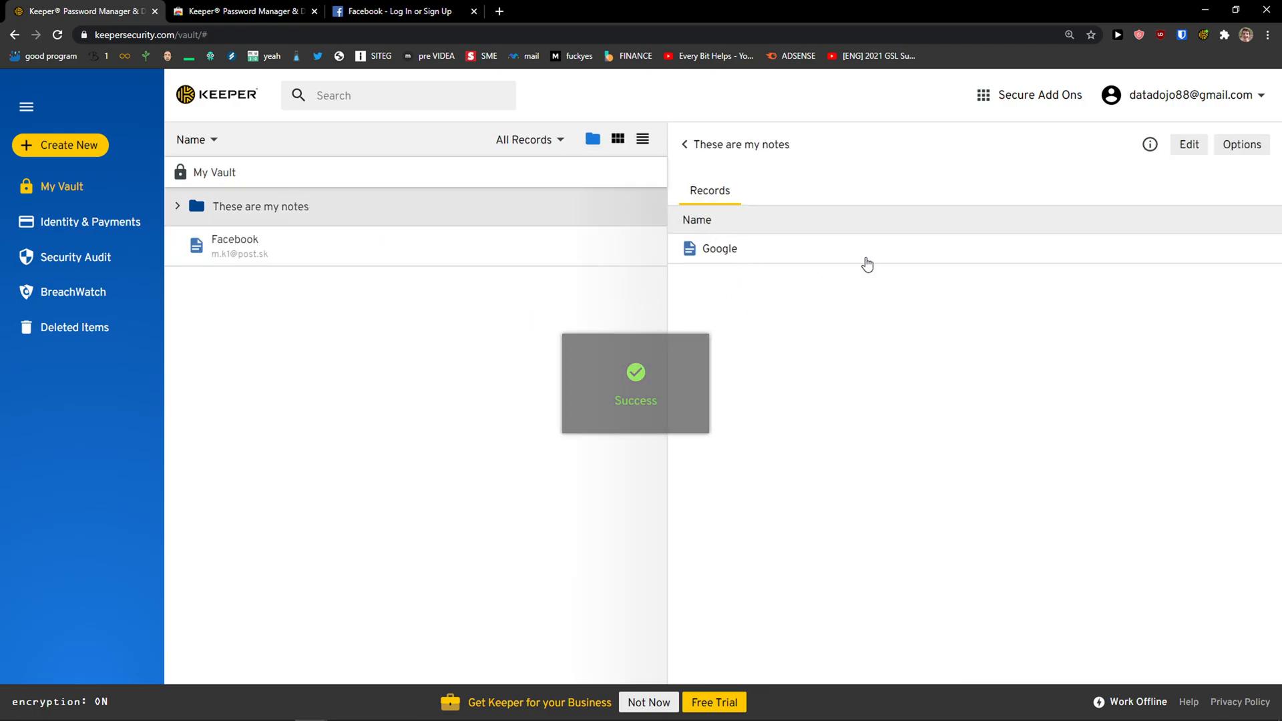
{"action": "left_click", "coordinate": [1235, 256]}
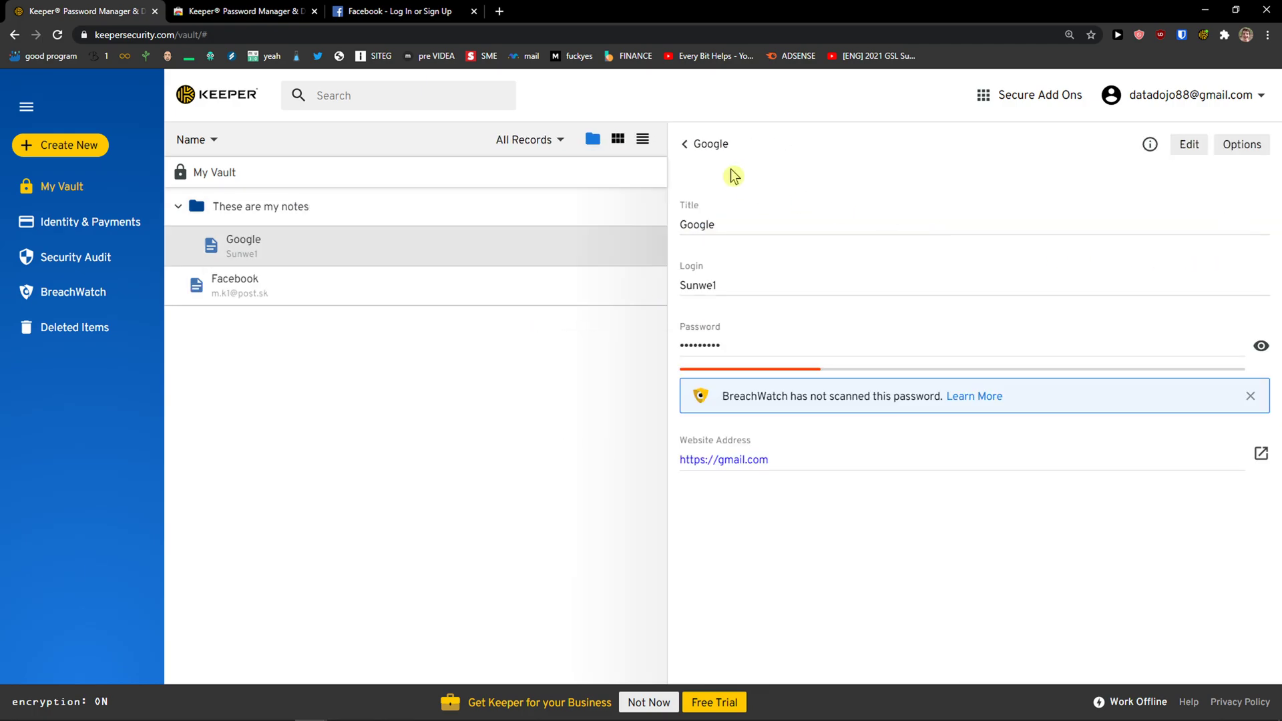
{"action": "left_click", "coordinate": [684, 147]}
{"action": "left_click", "coordinate": [215, 211]}
Create the shared folder 'For my family' with My Vault as its location, then view its access
{"action": "left_click", "coordinate": [90, 152]}
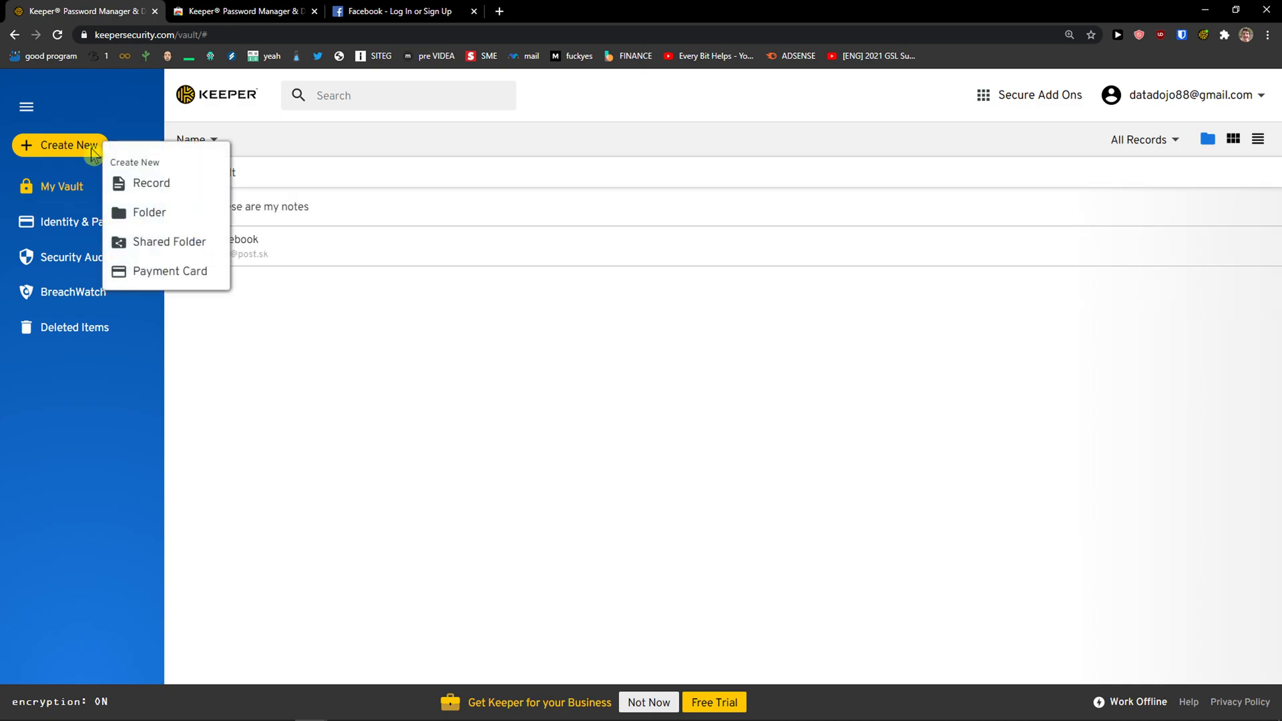
{"action": "left_click", "coordinate": [156, 244]}
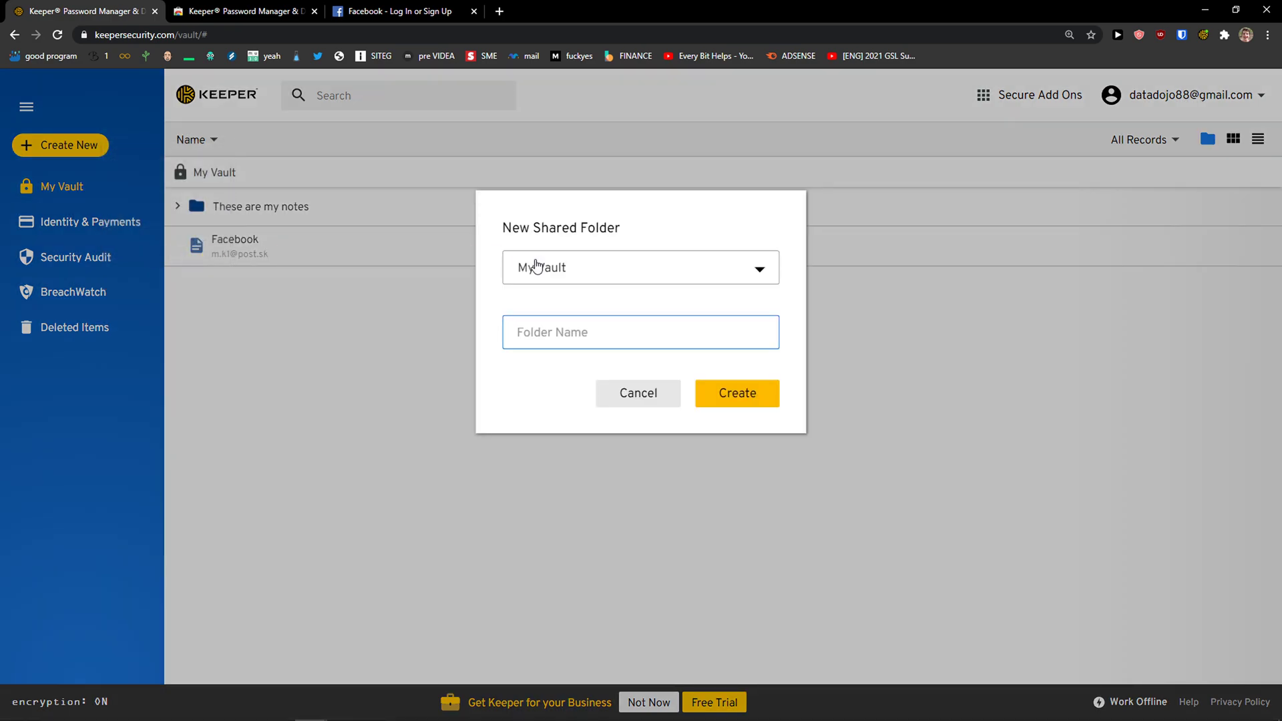
{"action": "left_click", "coordinate": [586, 275]}
{"action": "left_click", "coordinate": [580, 305]}
{"action": "left_click", "coordinate": [556, 277]}
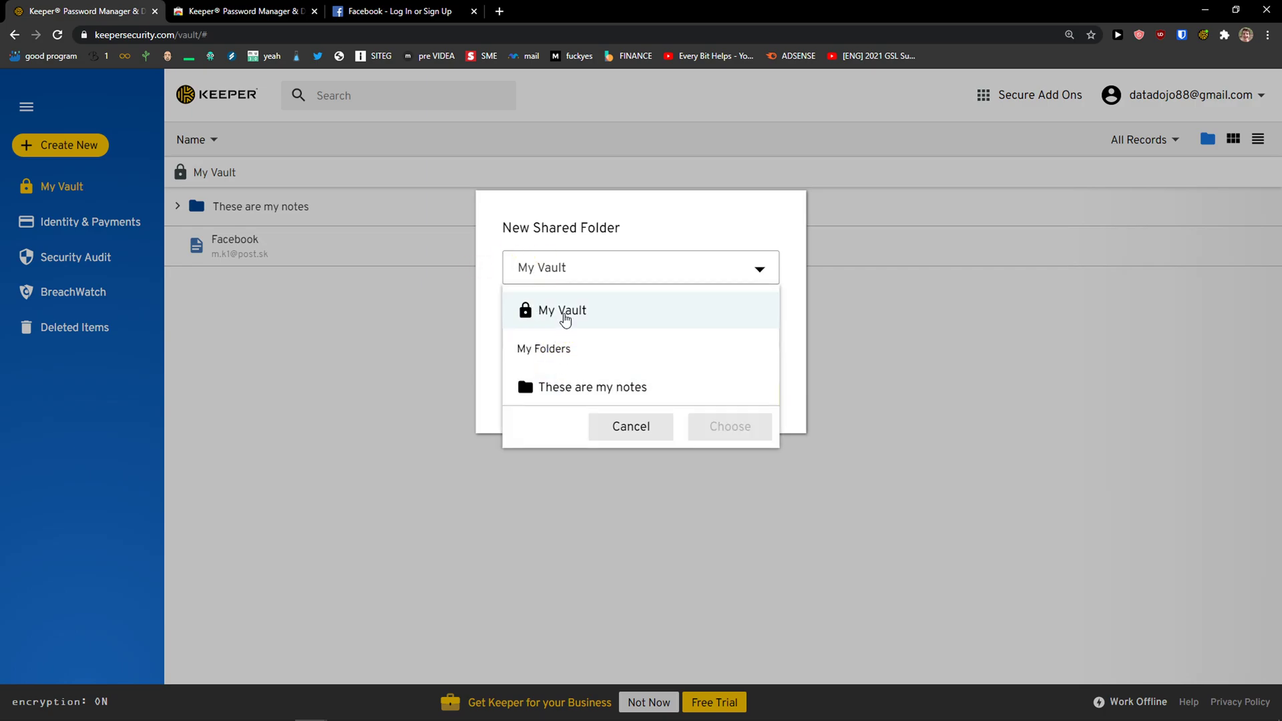
{"action": "left_click", "coordinate": [598, 311]}
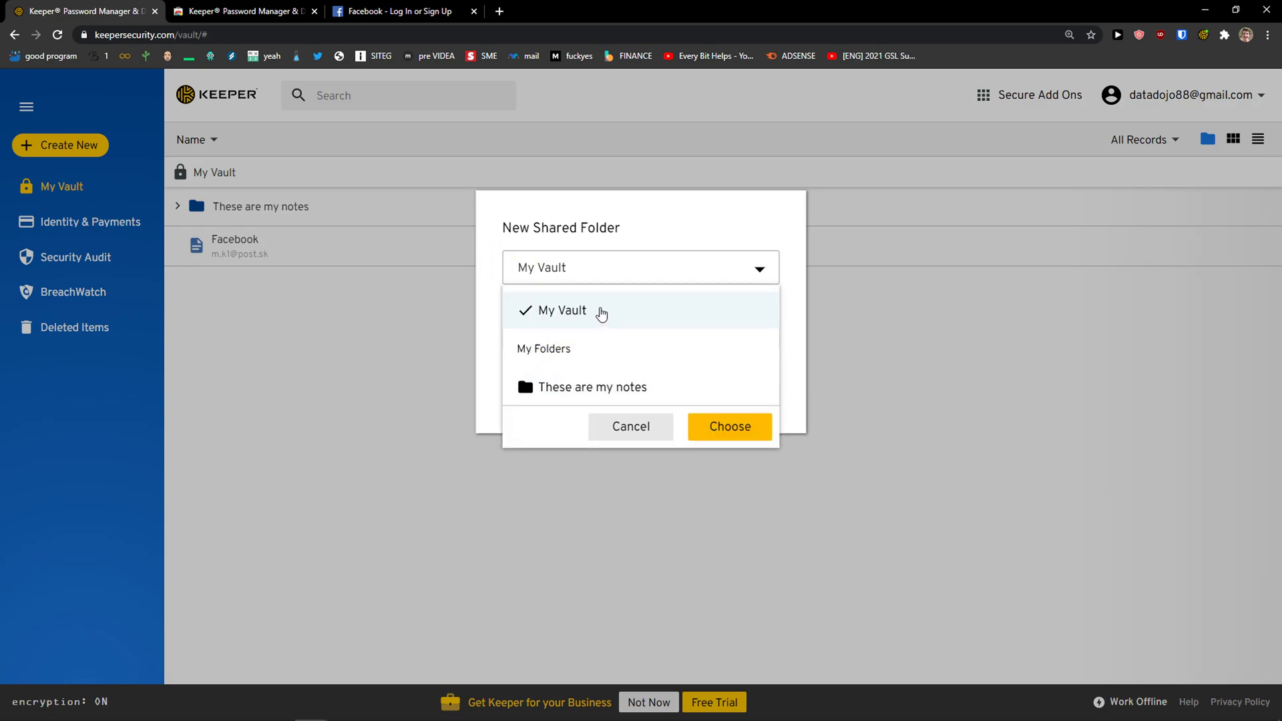
{"action": "left_click", "coordinate": [740, 432]}
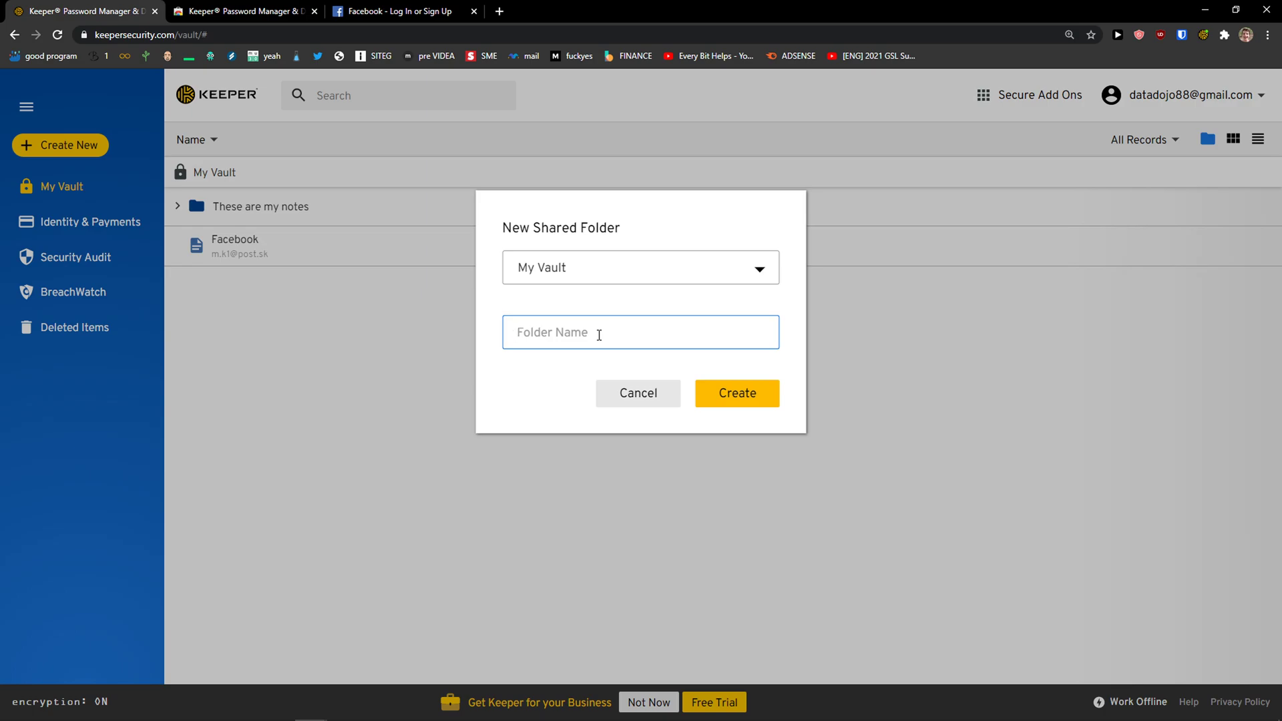
{"action": "type", "text": "For my family"}
{"action": "left_click", "coordinate": [758, 394]}
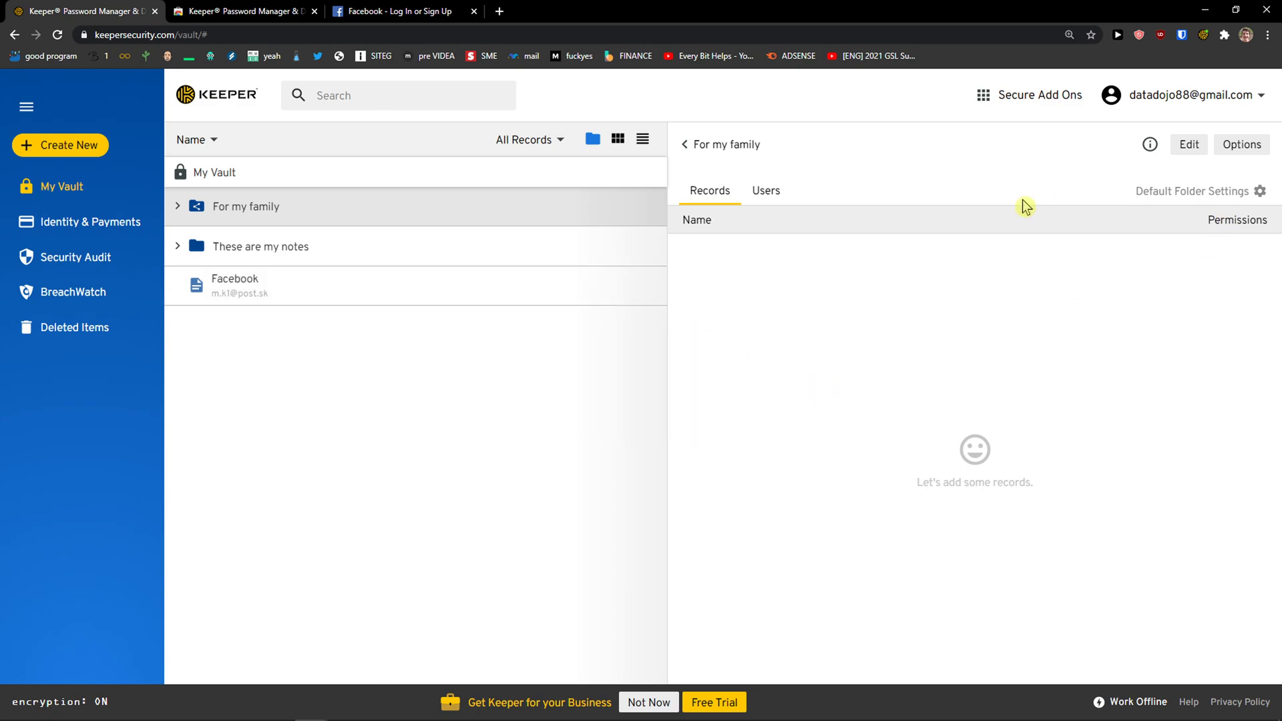
{"action": "left_click", "coordinate": [766, 192]}
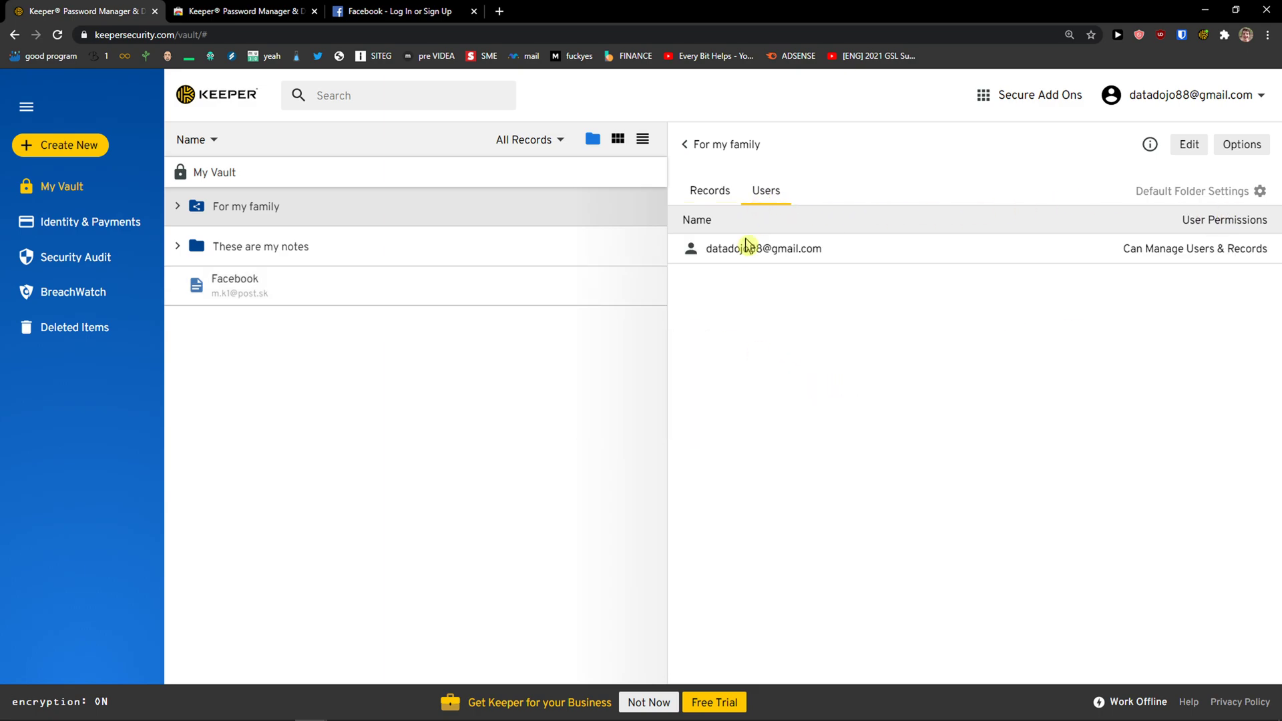
Add the family member's e-mail address to For my family and save the user list
{"action": "left_click", "coordinate": [1255, 199]}
{"action": "left_click", "coordinate": [844, 313]}
{"action": "left_click", "coordinate": [1194, 147]}
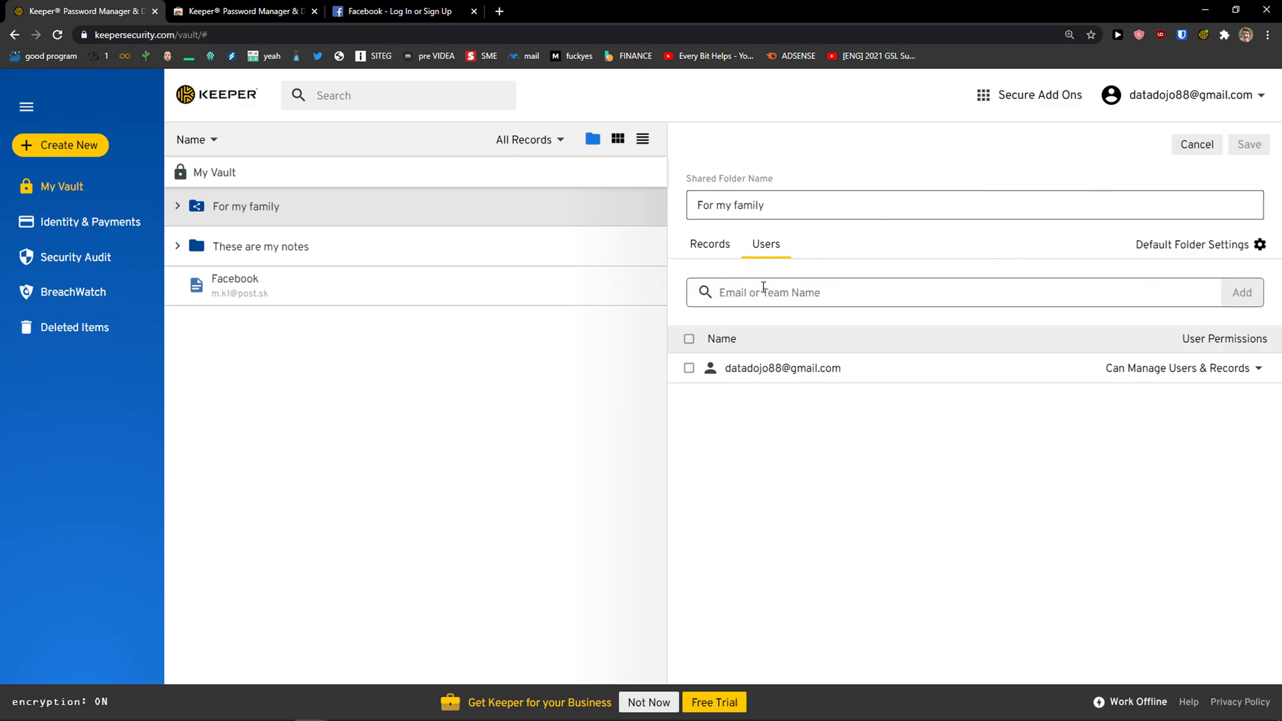
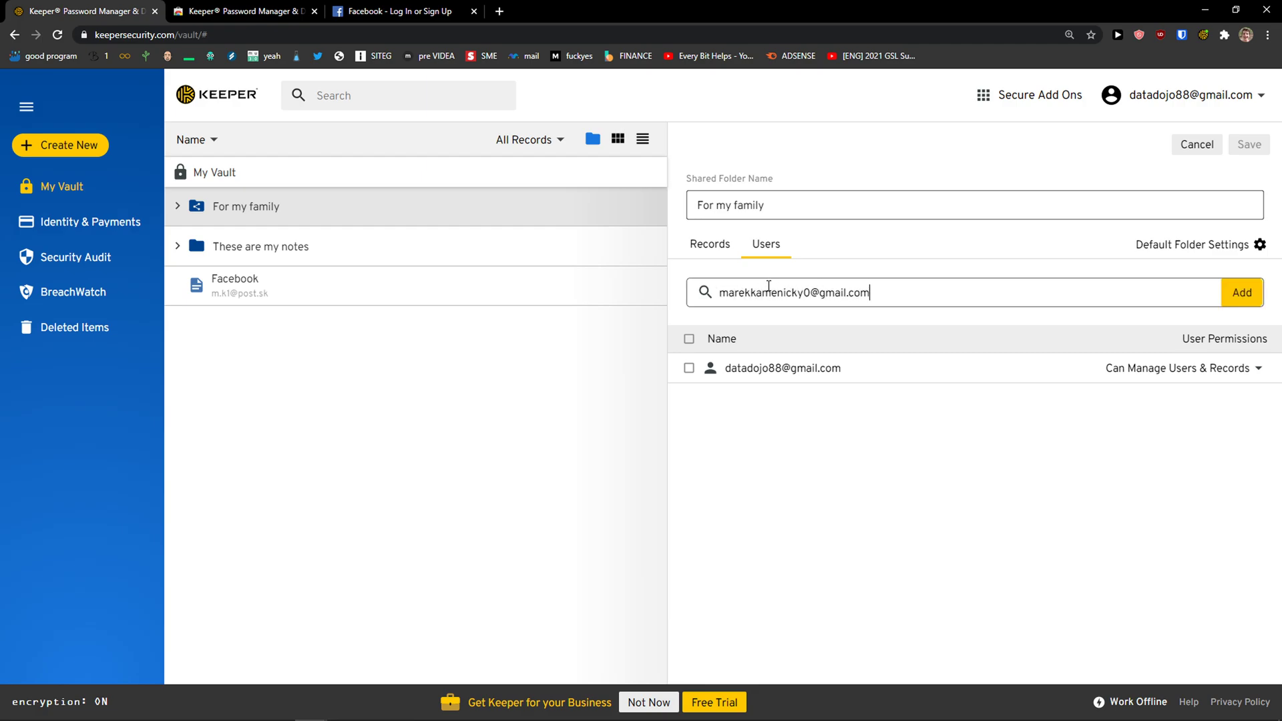
{"action": "left_click", "coordinate": [1242, 297]}
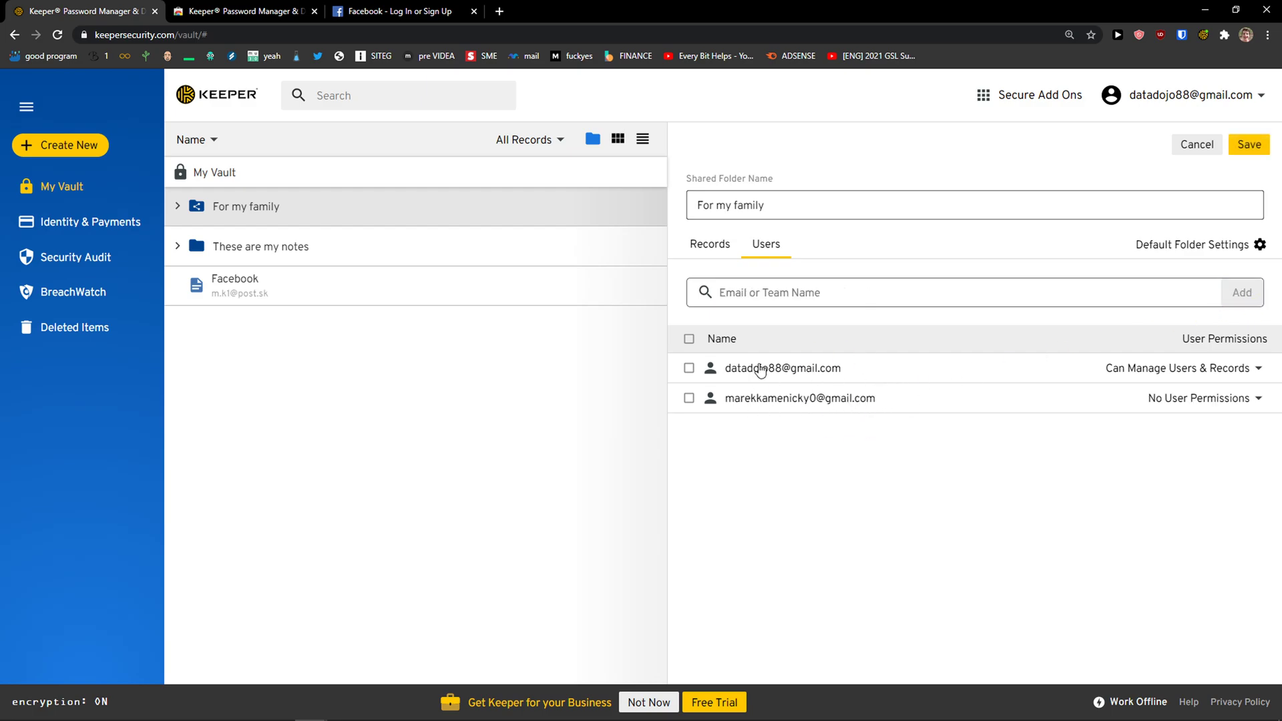
{"action": "left_click", "coordinate": [1247, 146]}
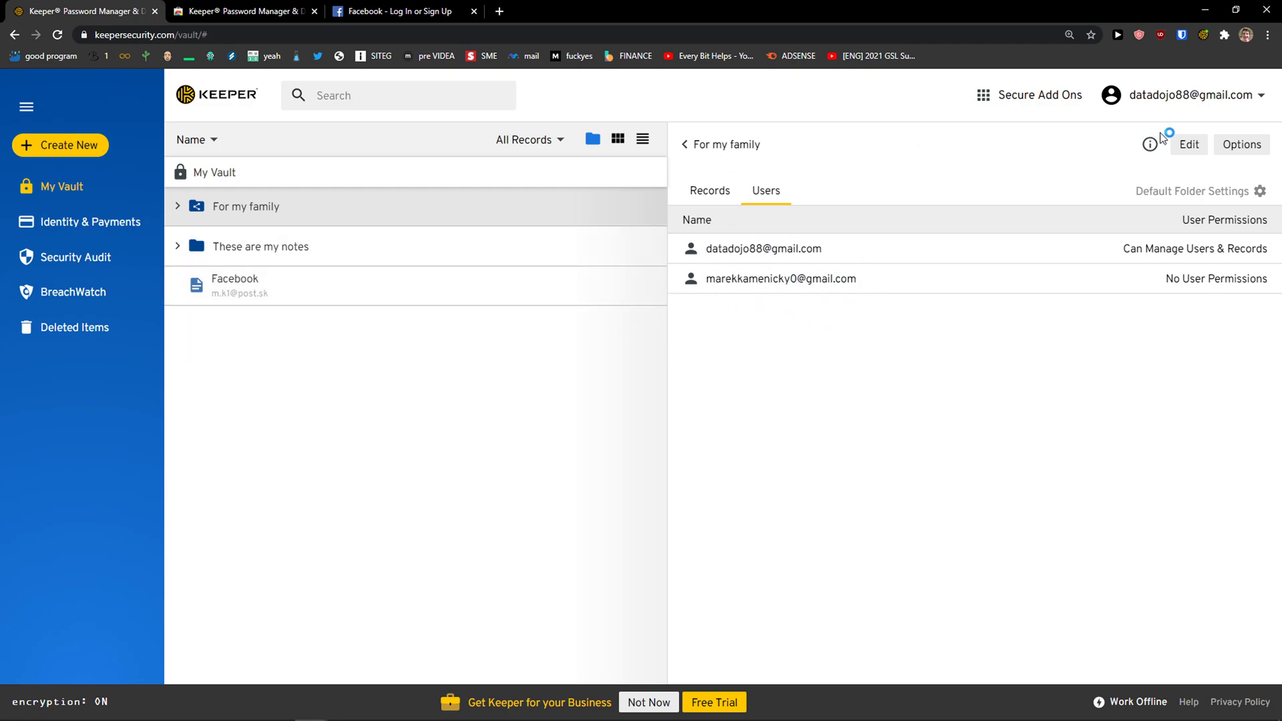
Change the For my family folder's colour to red and close its details
{"action": "left_click", "coordinate": [1238, 148]}
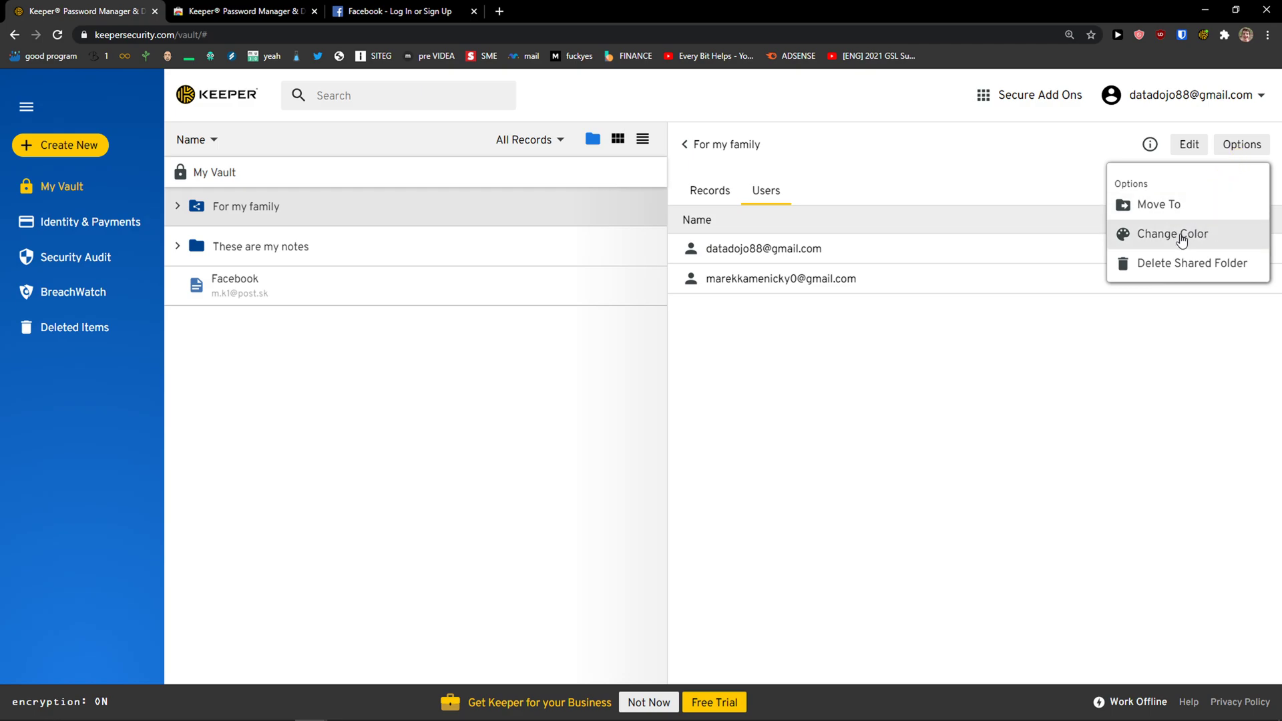
{"action": "left_click", "coordinate": [1182, 239]}
{"action": "left_click", "coordinate": [535, 290]}
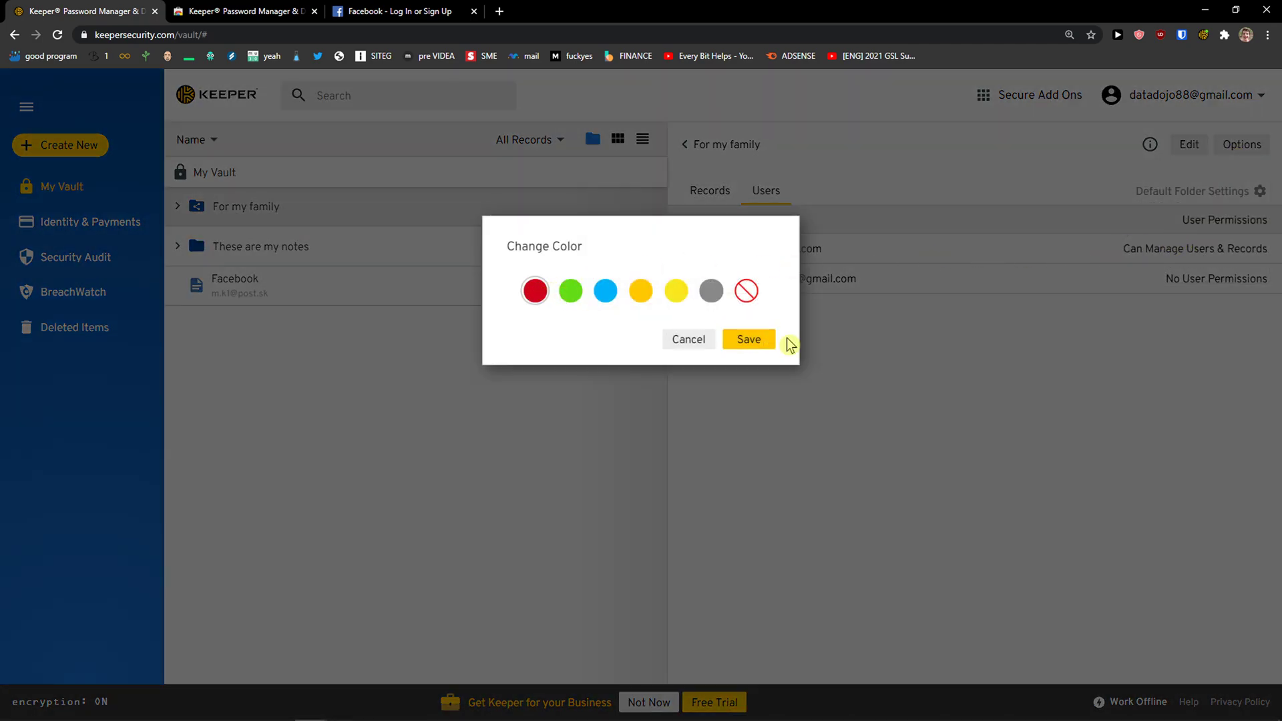
{"action": "left_click", "coordinate": [774, 342]}
{"action": "left_click", "coordinate": [1247, 142]}
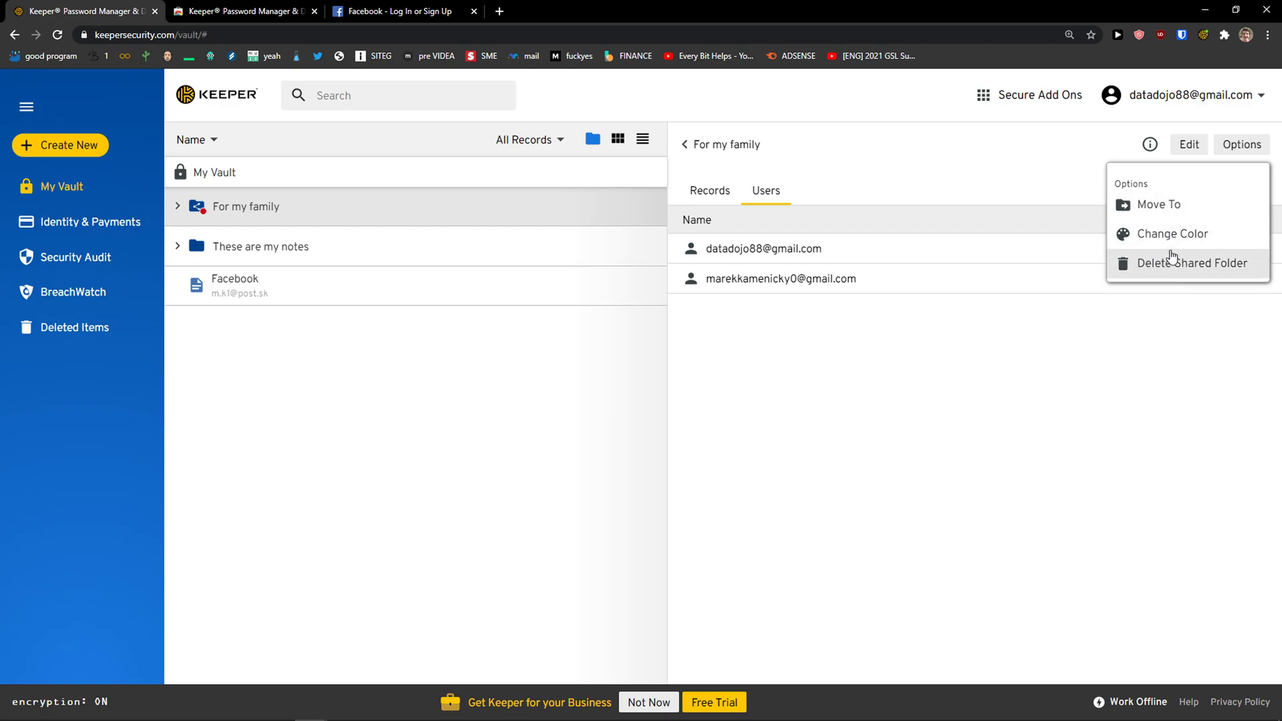
{"action": "left_click", "coordinate": [565, 318]}
{"action": "left_click", "coordinate": [682, 147]}
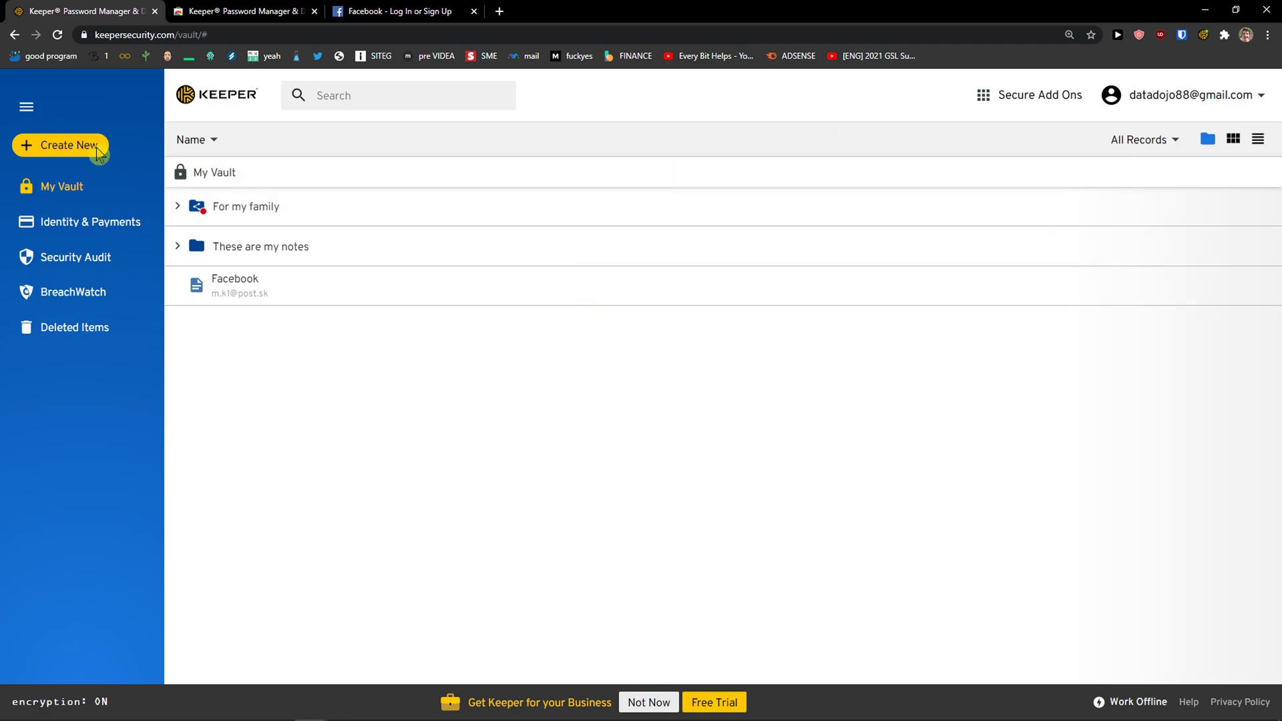
Start a new Tatra Banka payment card expiring 04 - April 2022
{"action": "left_click", "coordinate": [98, 153]}
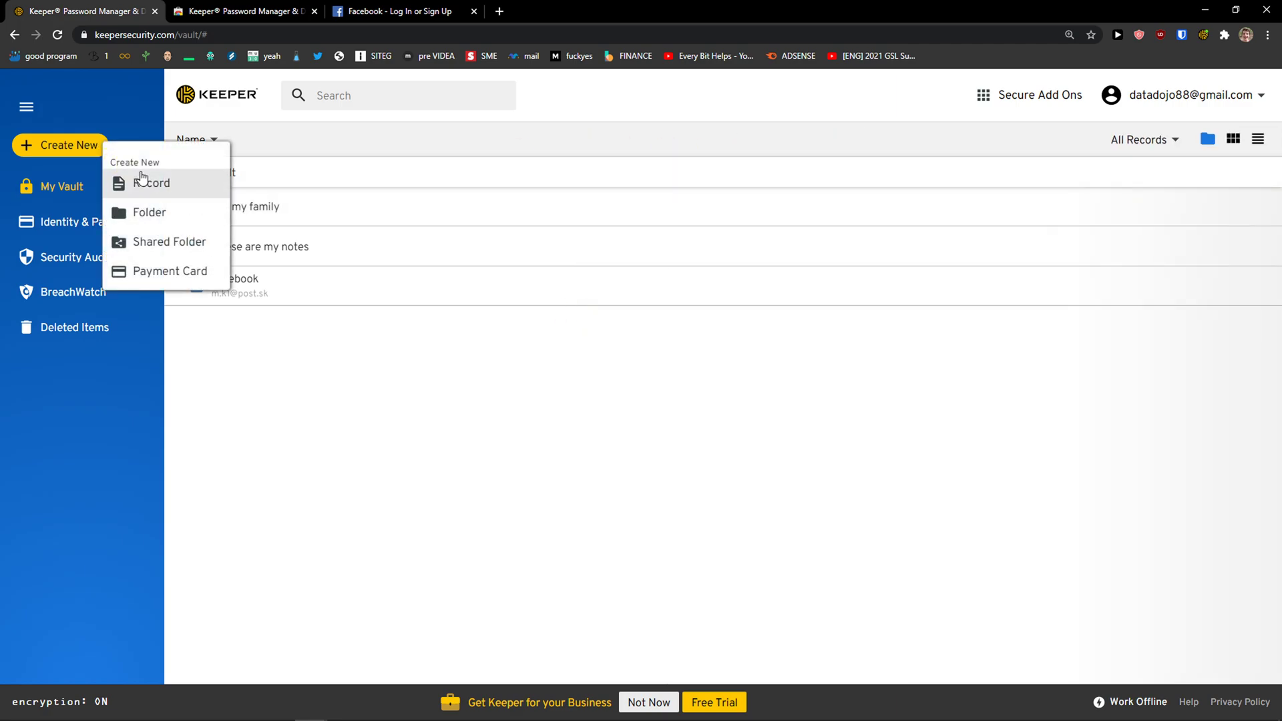
{"action": "left_click", "coordinate": [160, 281]}
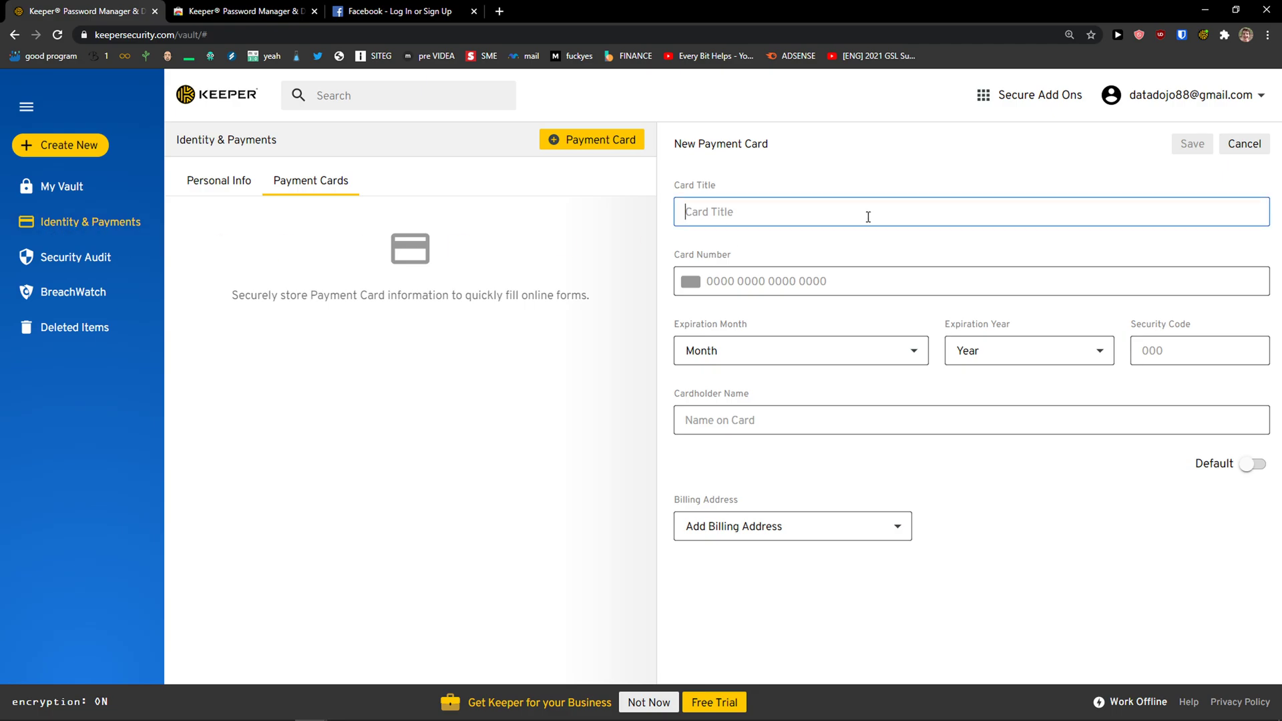
{"action": "type", "text": "Tatra Banka"}
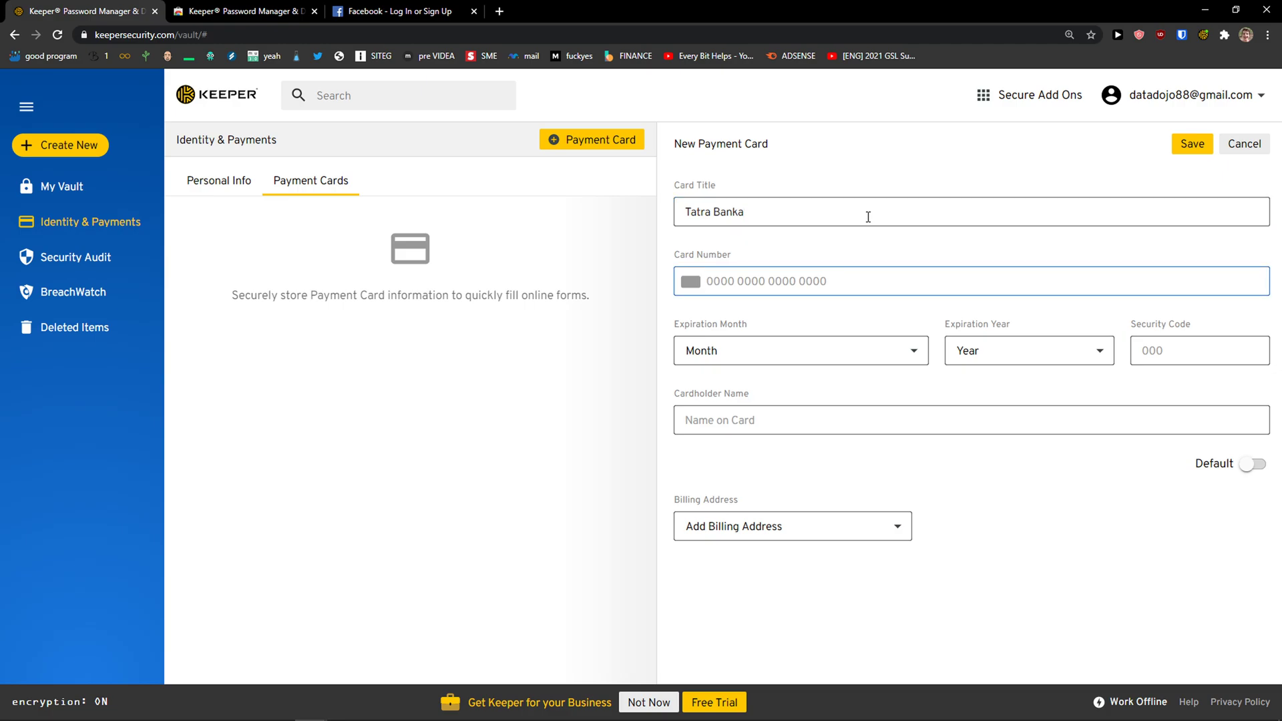
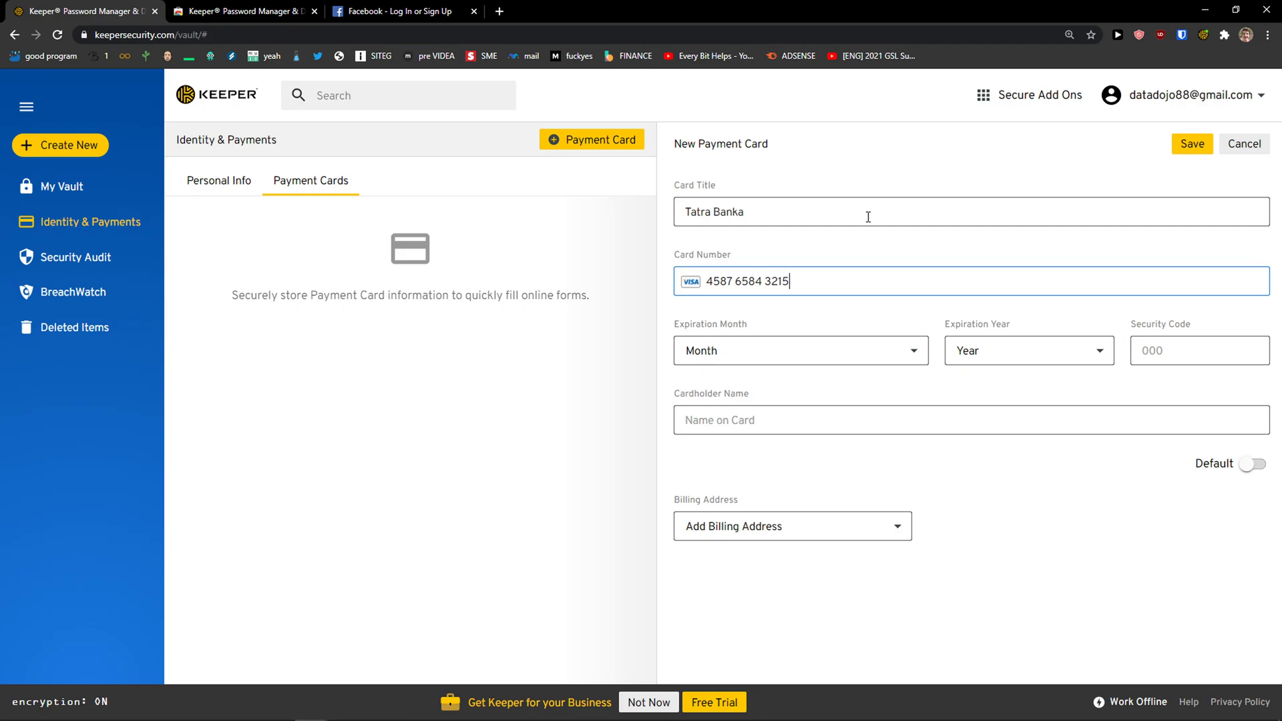
{"action": "left_click", "coordinate": [821, 351]}
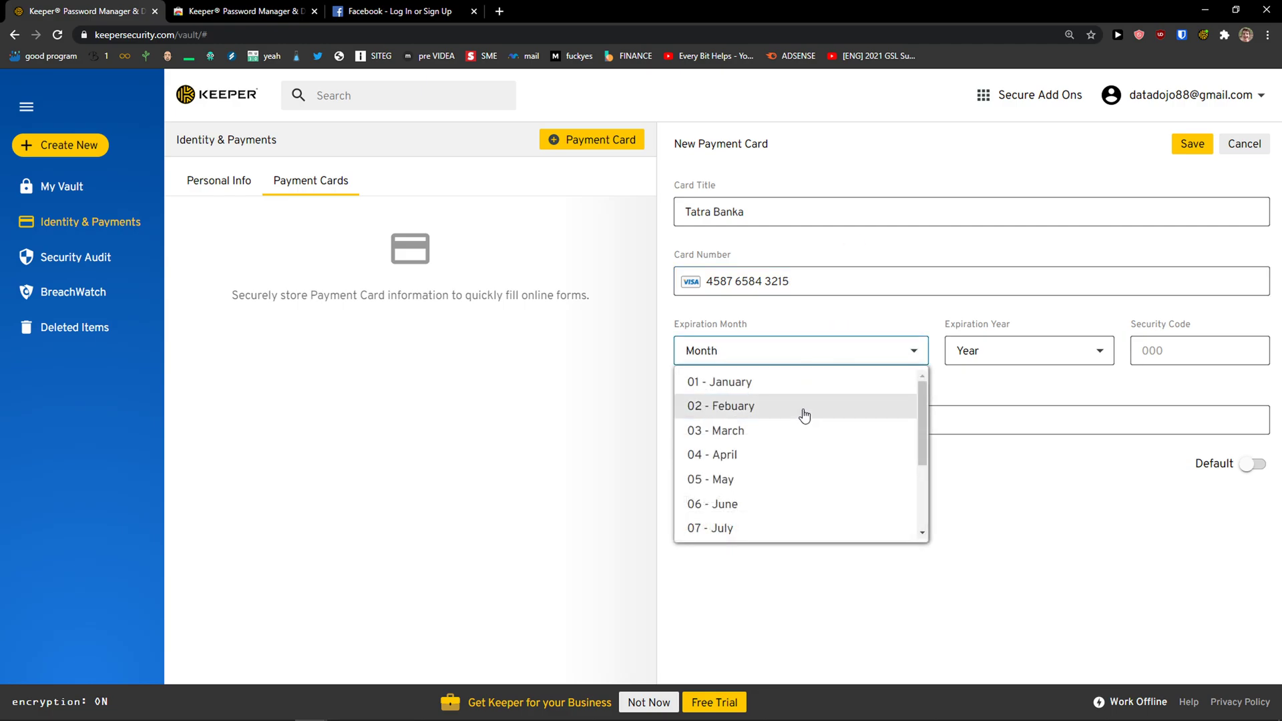
{"action": "left_click", "coordinate": [783, 454]}
{"action": "left_click", "coordinate": [1004, 357]}
{"action": "left_click", "coordinate": [973, 478]}
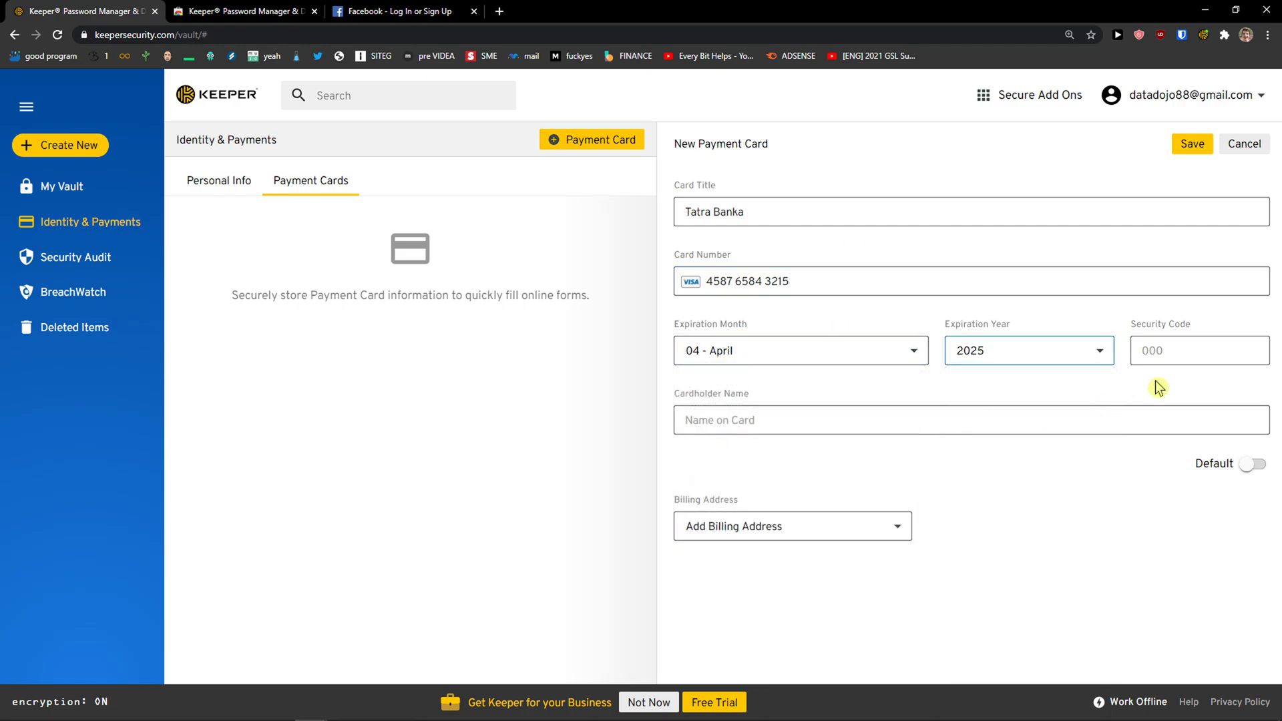
{"action": "left_click", "coordinate": [1001, 350]}
{"action": "left_click", "coordinate": [998, 405]}
Enter the card's security code and fill the cardholder name from a saved address
{"action": "left_click", "coordinate": [1183, 339]}
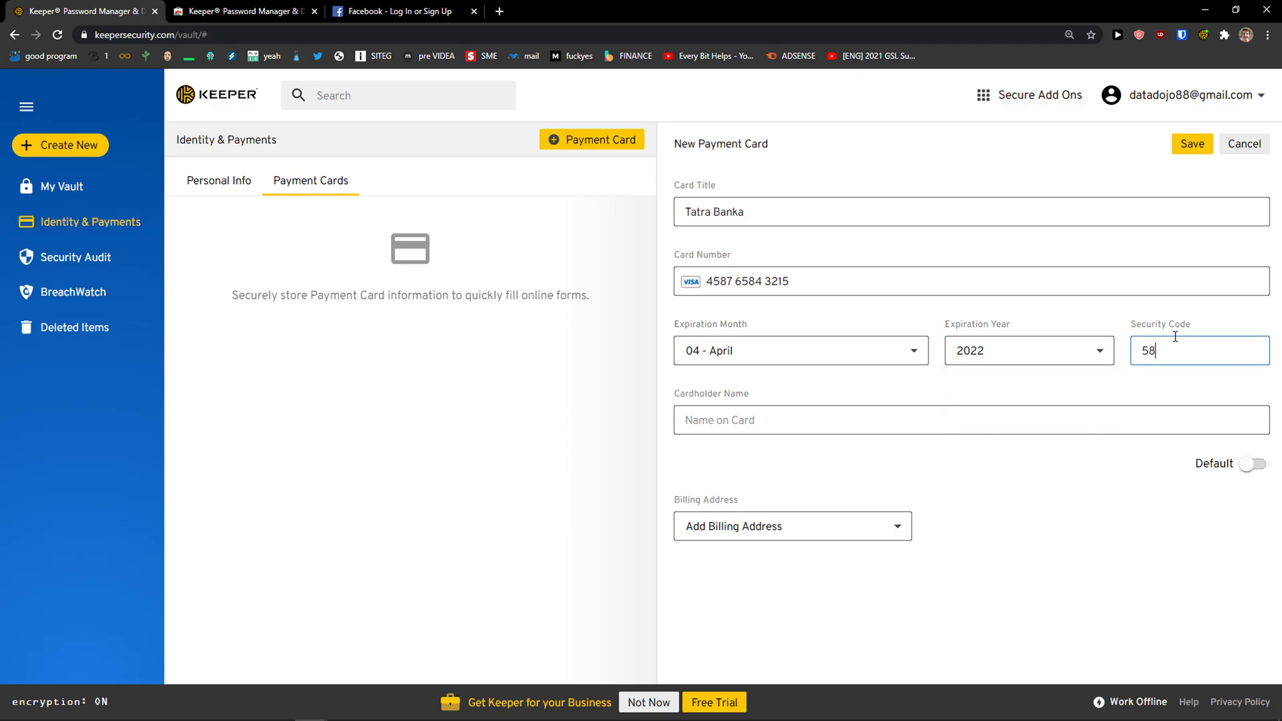
{"action": "left_click", "coordinate": [930, 409]}
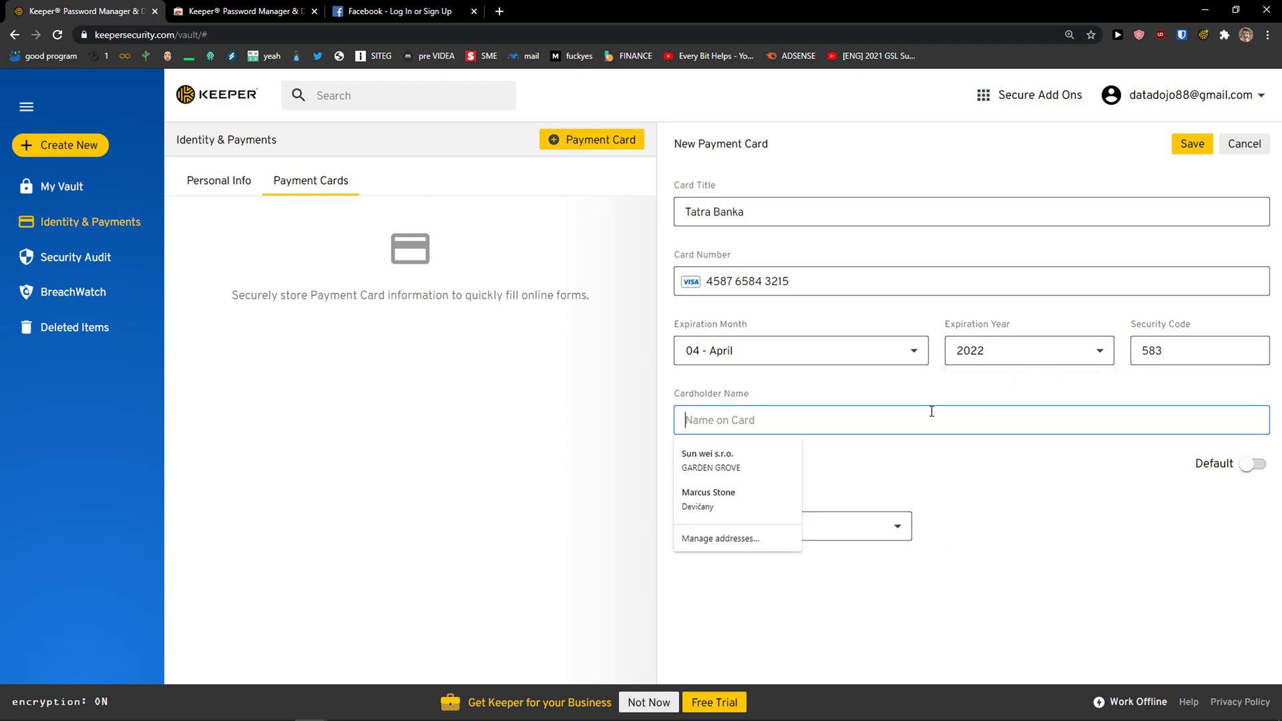
{"action": "left_click", "coordinate": [773, 500]}
Remove the added billing address form and leave the card as non-default
{"action": "left_click", "coordinate": [767, 524]}
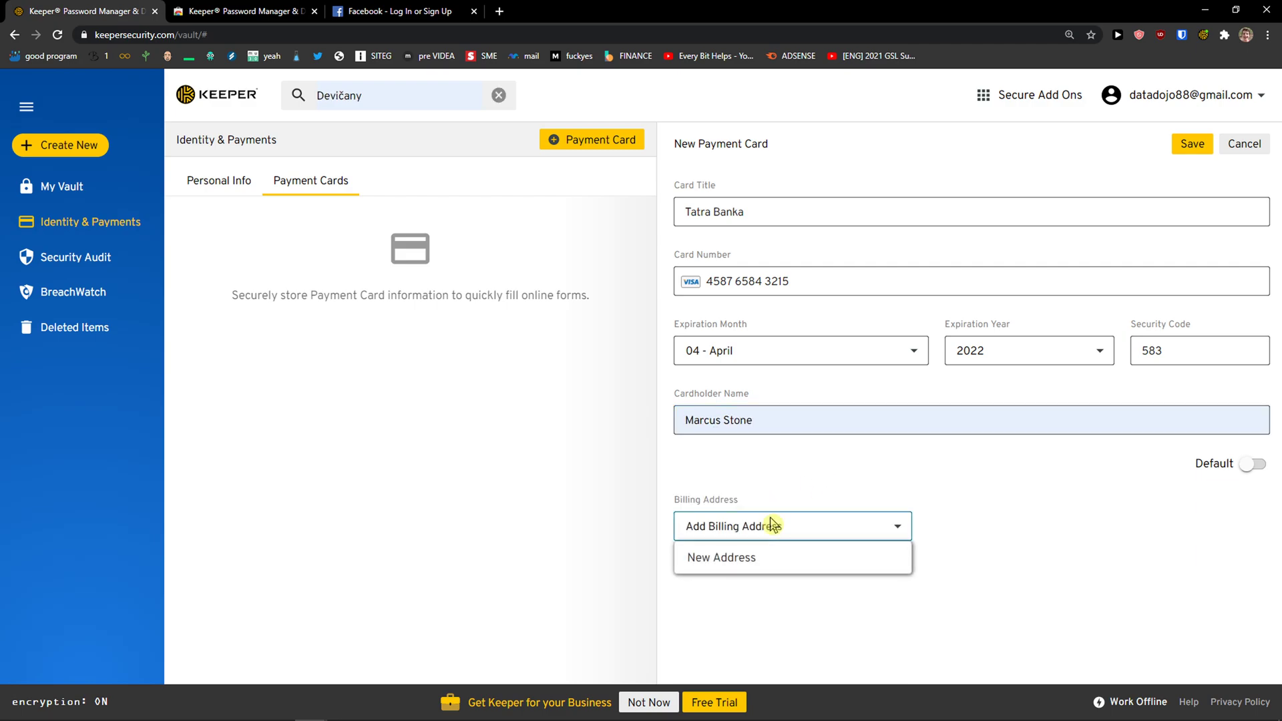
{"action": "left_click", "coordinate": [861, 482]}
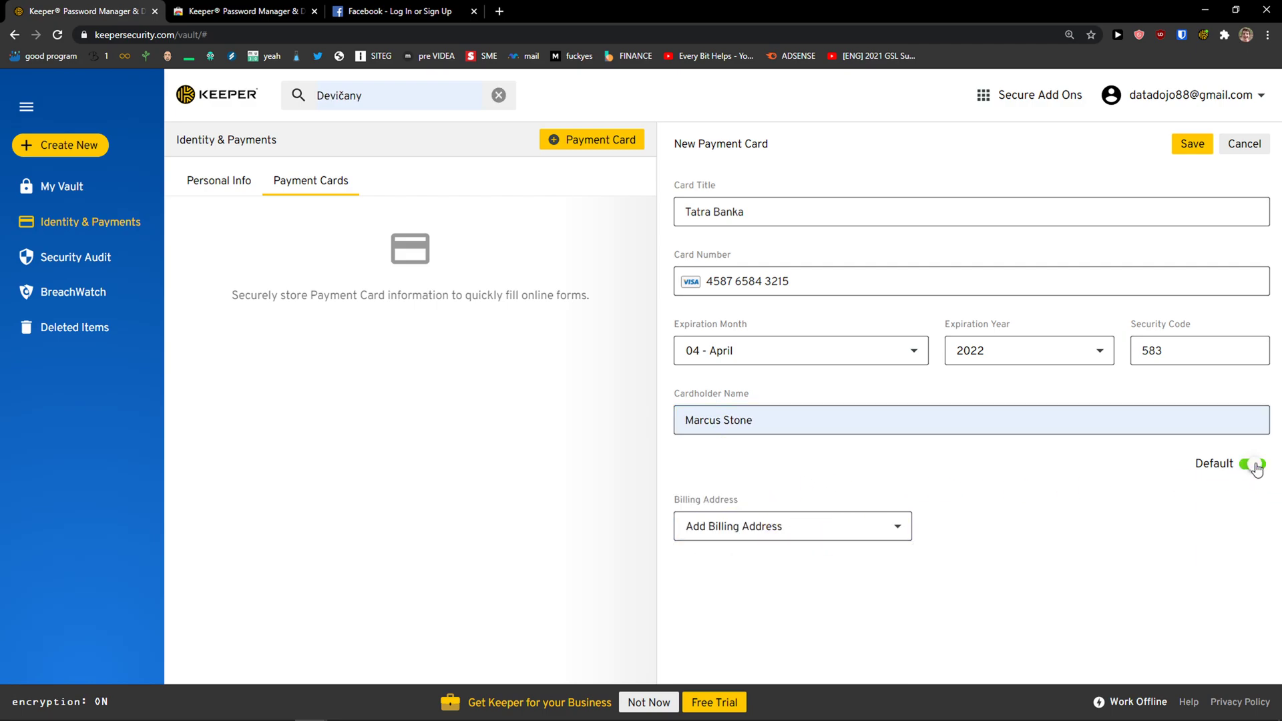
{"action": "left_click", "coordinate": [848, 527]}
{"action": "left_click", "coordinate": [804, 560]}
{"action": "scroll", "coordinate": [1098, 478], "scroll_direction": "up", "scroll_amount": 4}
{"action": "left_click", "coordinate": [1243, 342]}
{"action": "left_click", "coordinate": [1243, 343]}
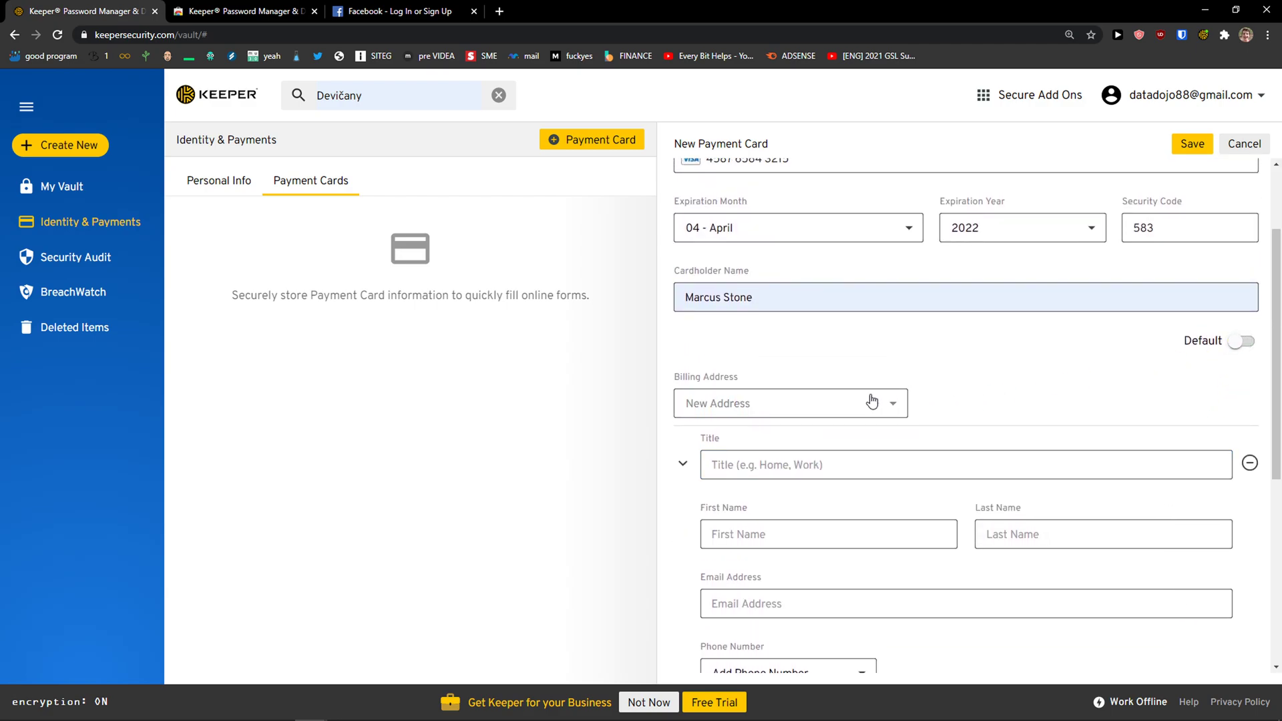
{"action": "scroll", "coordinate": [847, 404], "scroll_direction": "down", "scroll_amount": 7}
{"action": "scroll", "coordinate": [868, 401], "scroll_direction": "up", "scroll_amount": 8}
{"action": "left_click", "coordinate": [807, 429]}
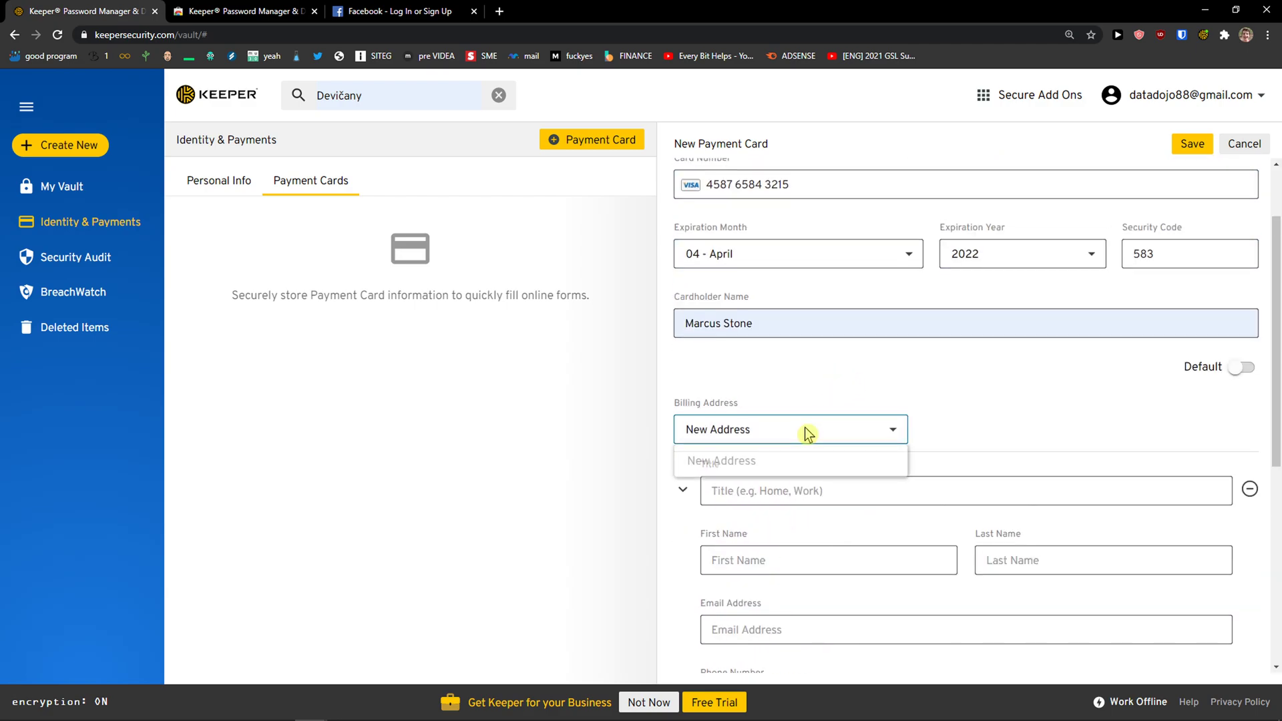
{"action": "left_click", "coordinate": [1250, 494]}
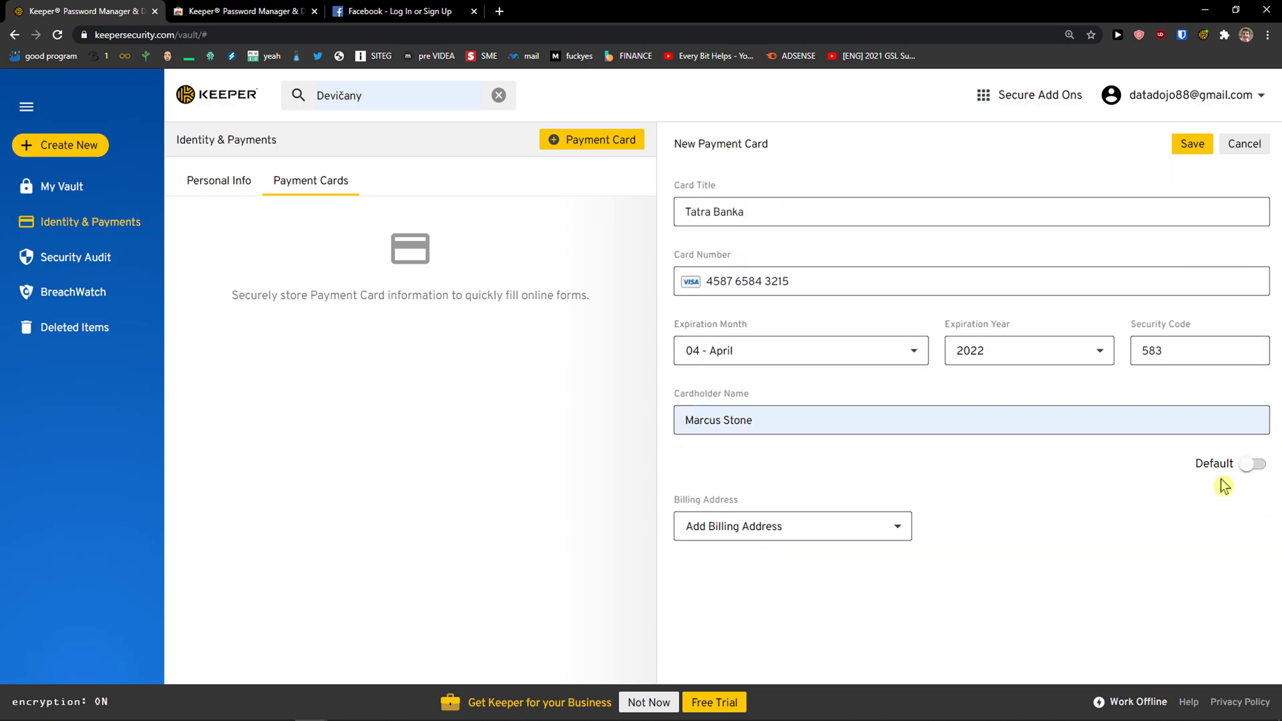
Save the Tatra Banka card and return to the payment cards list
{"action": "left_click", "coordinate": [1191, 144]}
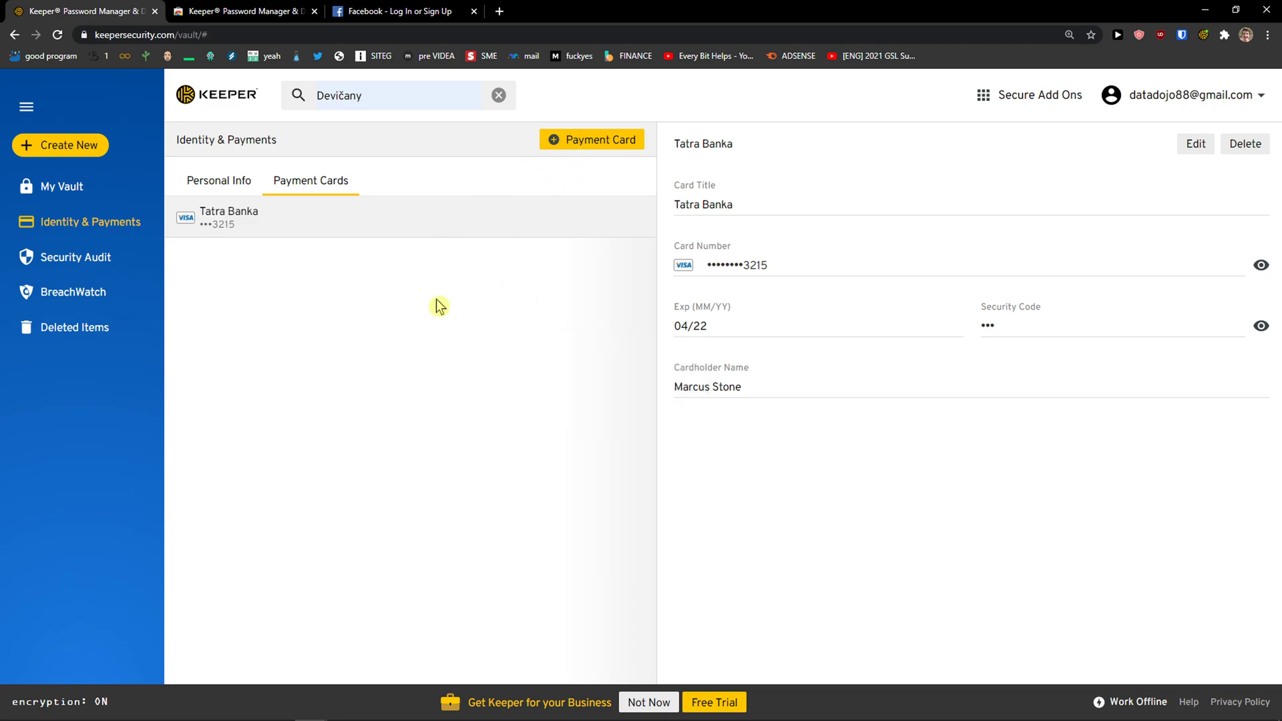
{"action": "left_click", "coordinate": [578, 147]}
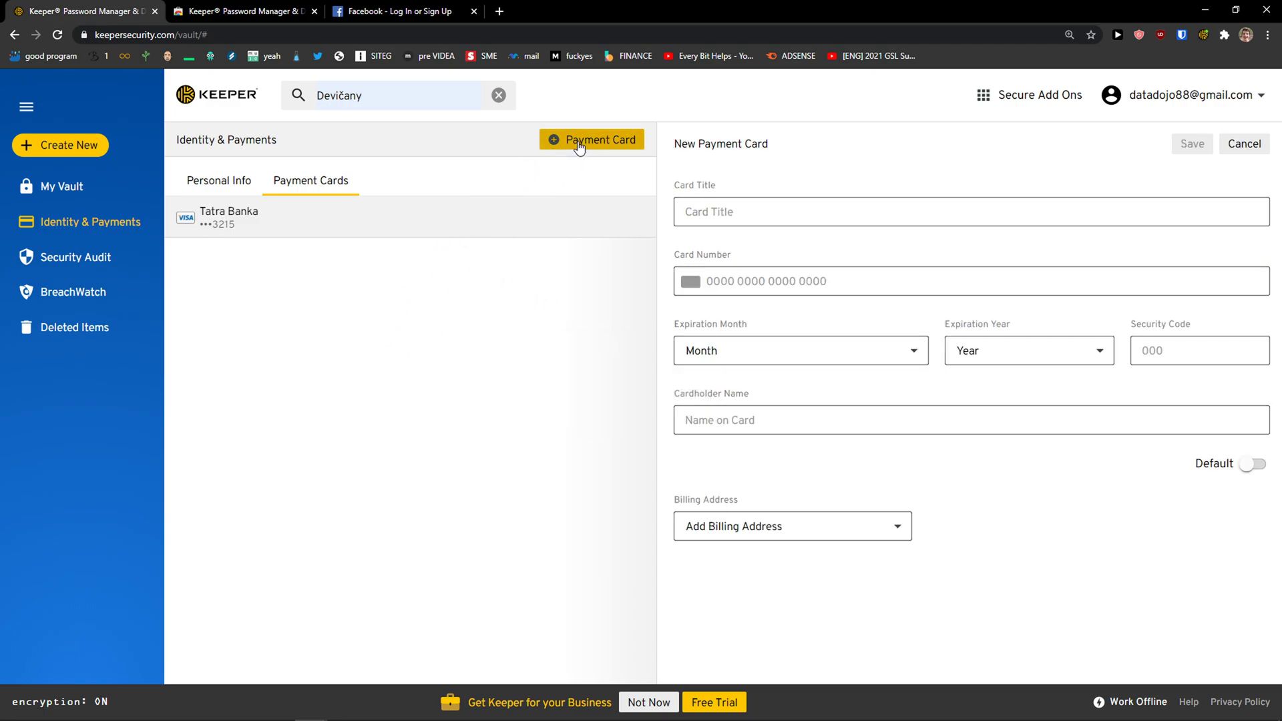
{"action": "left_click", "coordinate": [432, 227]}
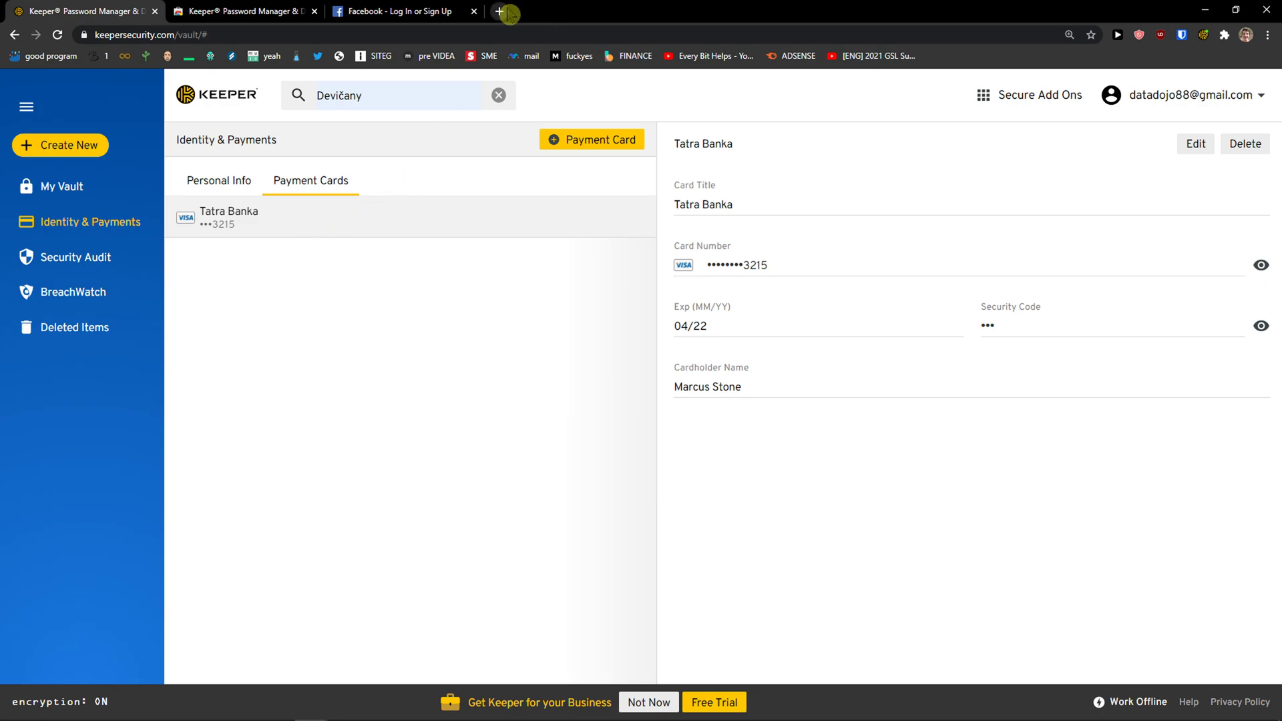
{"action": "left_click", "coordinate": [216, 186]}
{"action": "left_click", "coordinate": [292, 182]}
{"action": "left_click", "coordinate": [1206, 42]}
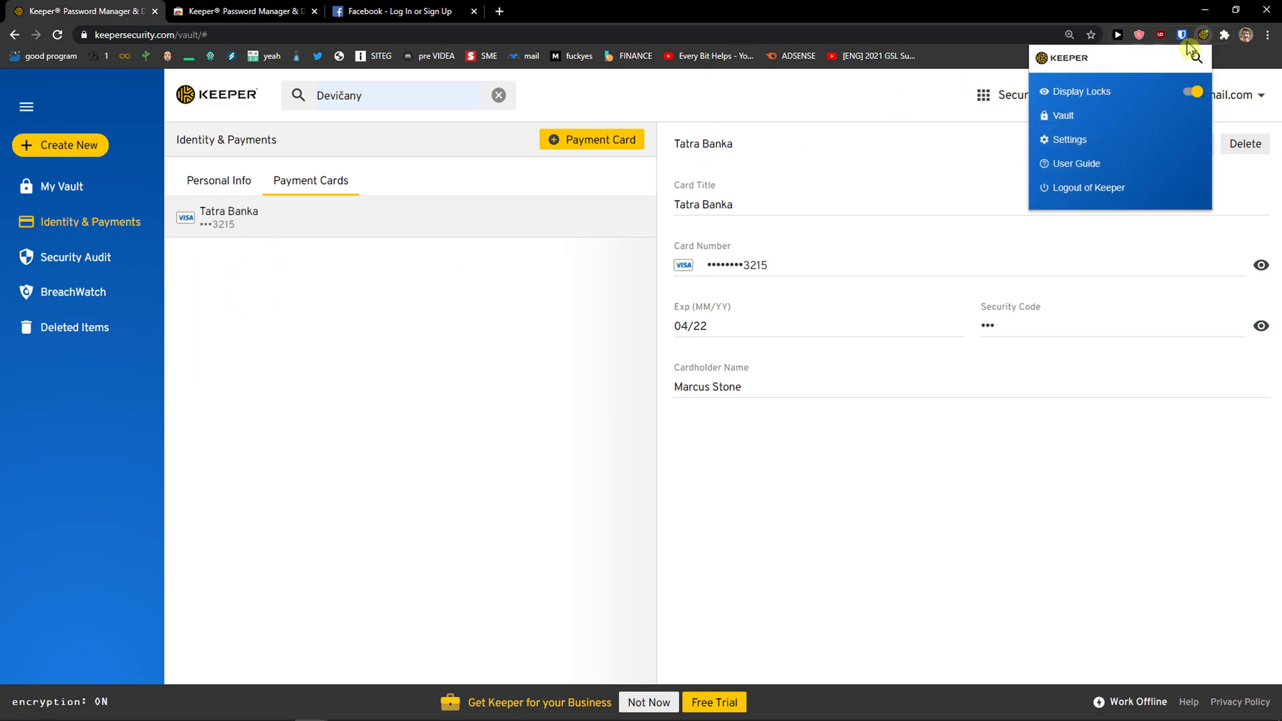
{"action": "left_click", "coordinate": [1061, 118]}
{"action": "left_click", "coordinate": [1201, 36]}
{"action": "left_click", "coordinate": [301, 359]}
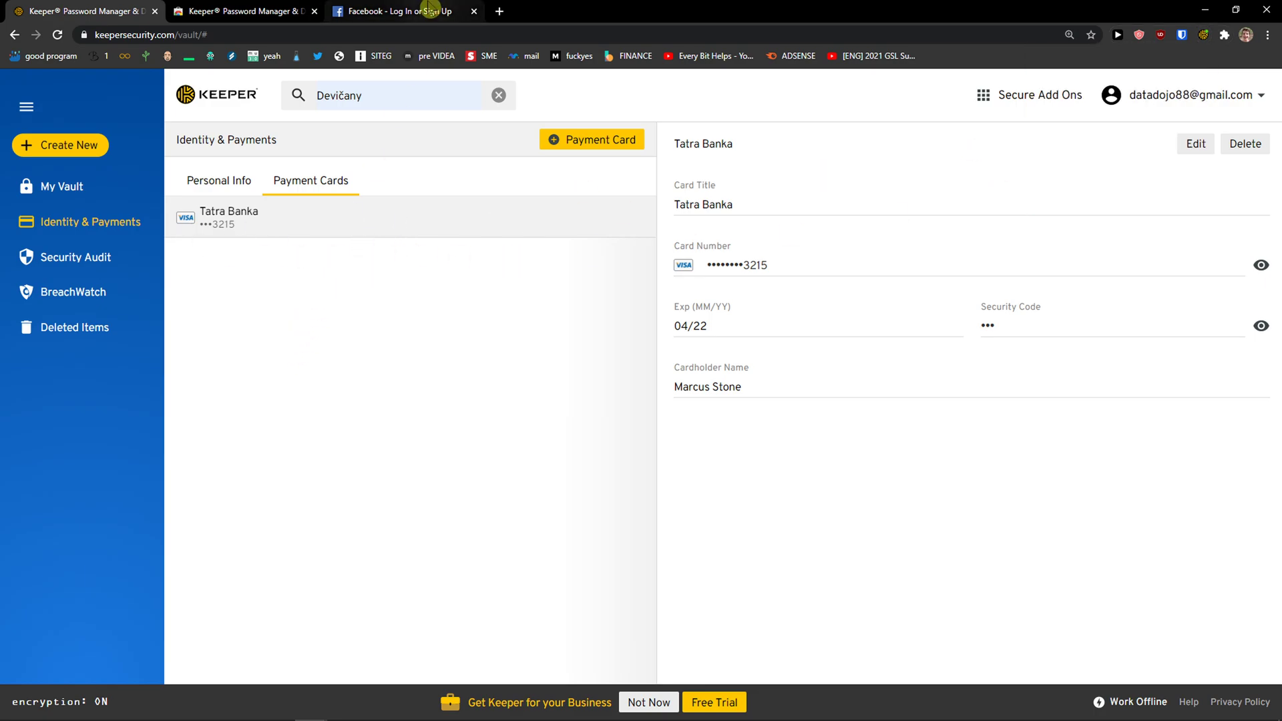
{"action": "left_click", "coordinate": [432, 10]}
{"action": "left_click", "coordinate": [1012, 216]}
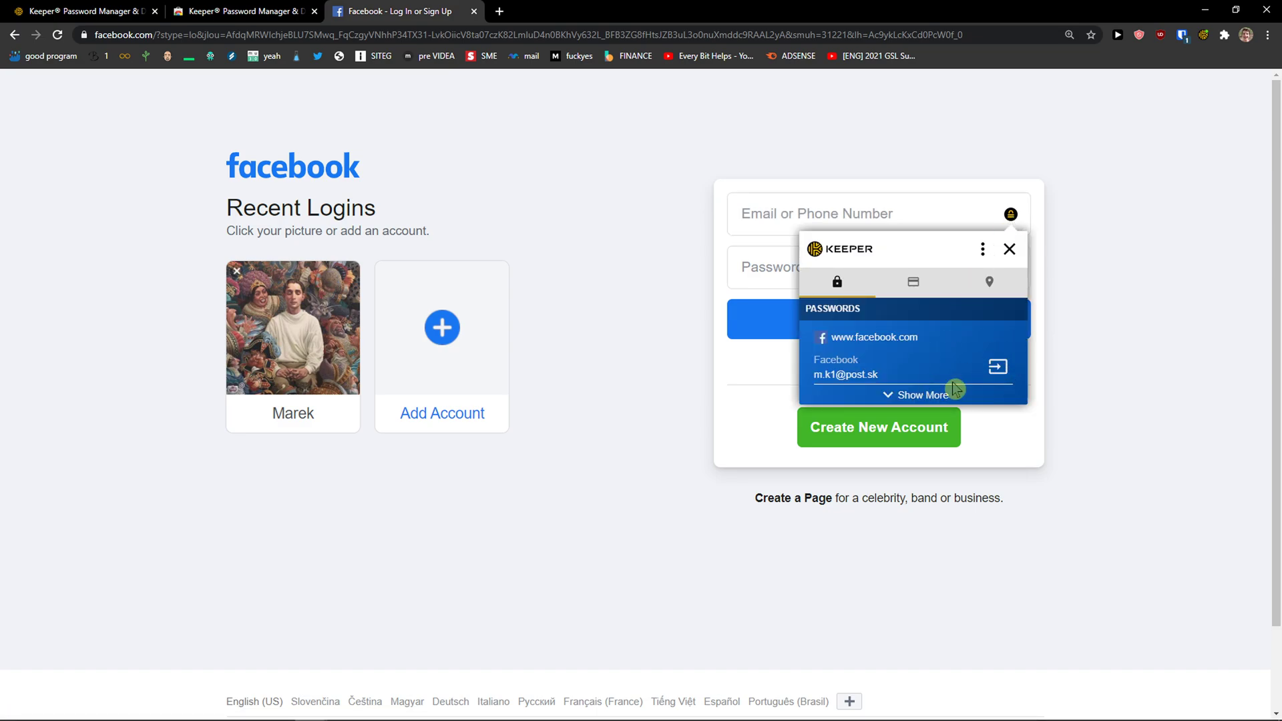
{"action": "left_click", "coordinate": [911, 396]}
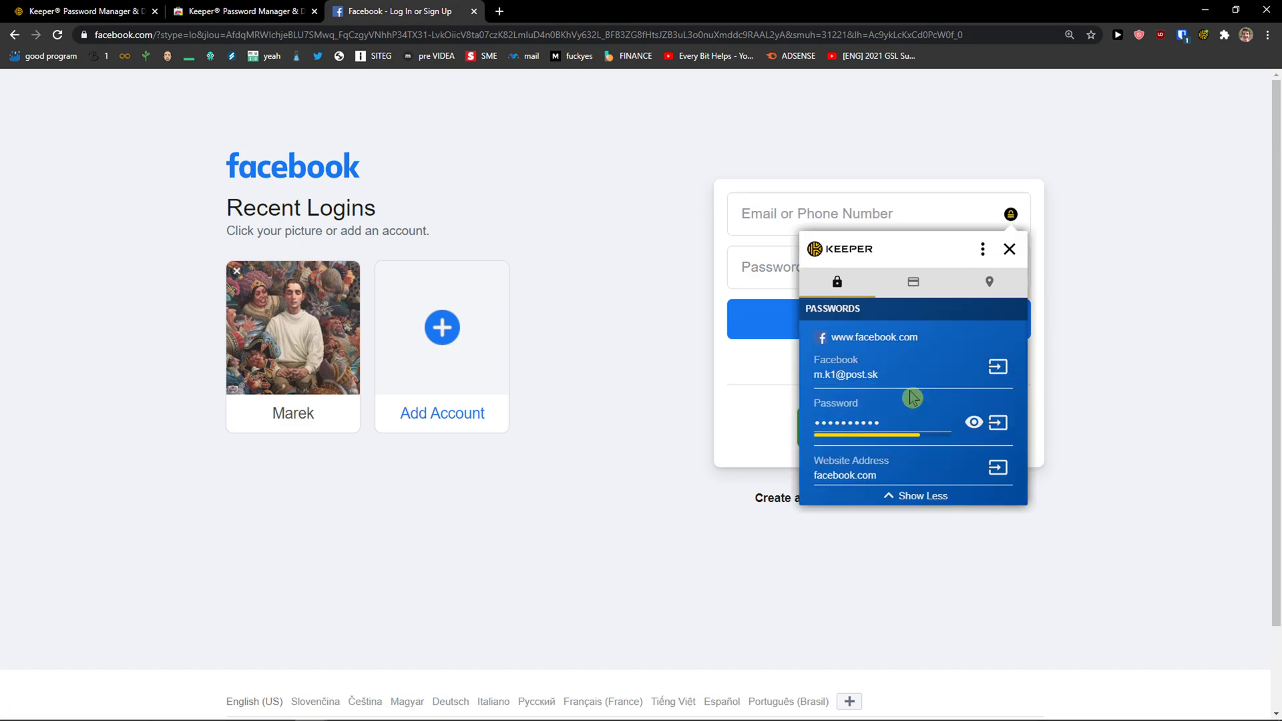
{"action": "left_click", "coordinate": [894, 494]}
{"action": "left_click", "coordinate": [136, 10]}
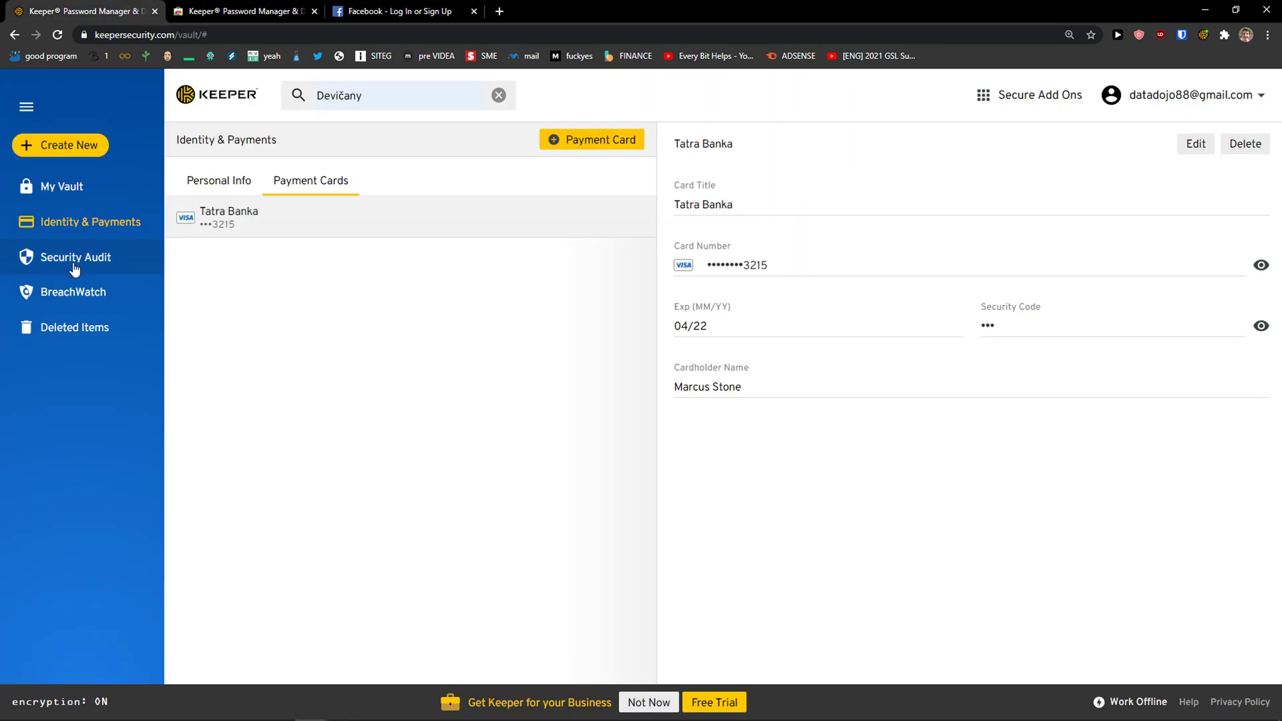
Open Security Audit showing 50% Medium and cycle through the Reused, Weak and All filters
{"action": "left_click", "coordinate": [74, 268]}
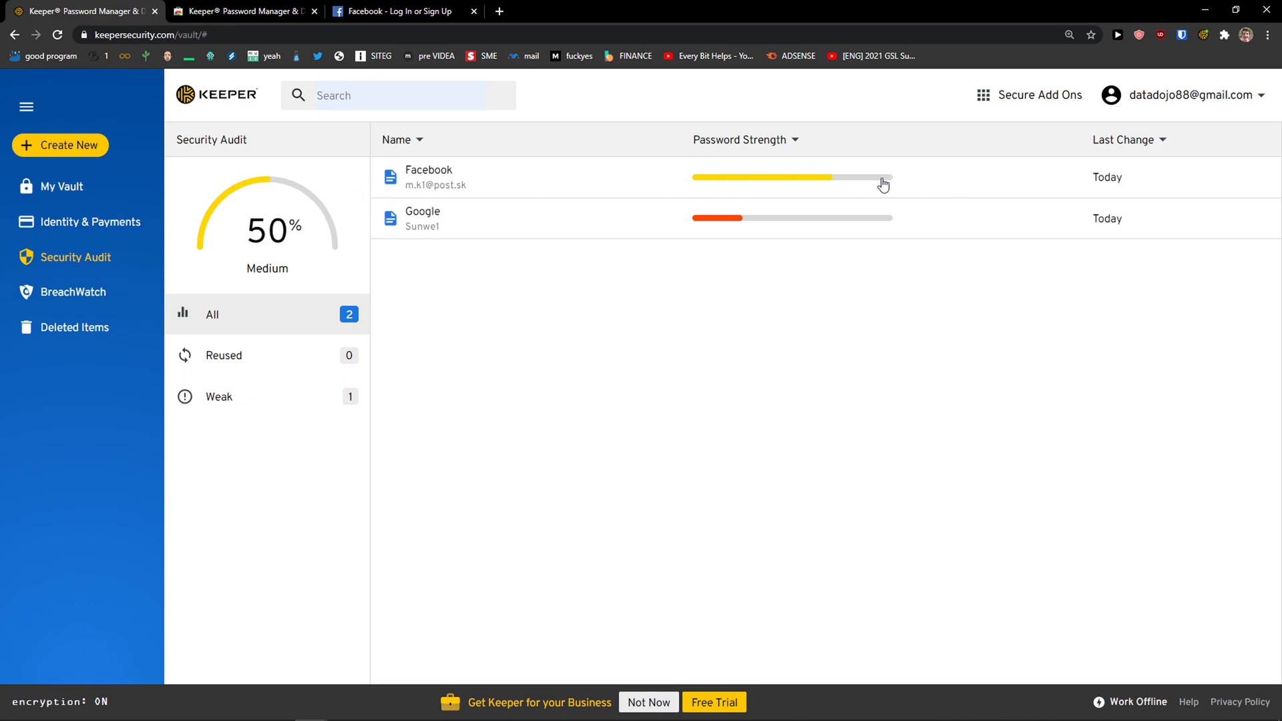
{"action": "left_click", "coordinate": [285, 361]}
{"action": "left_click", "coordinate": [261, 396]}
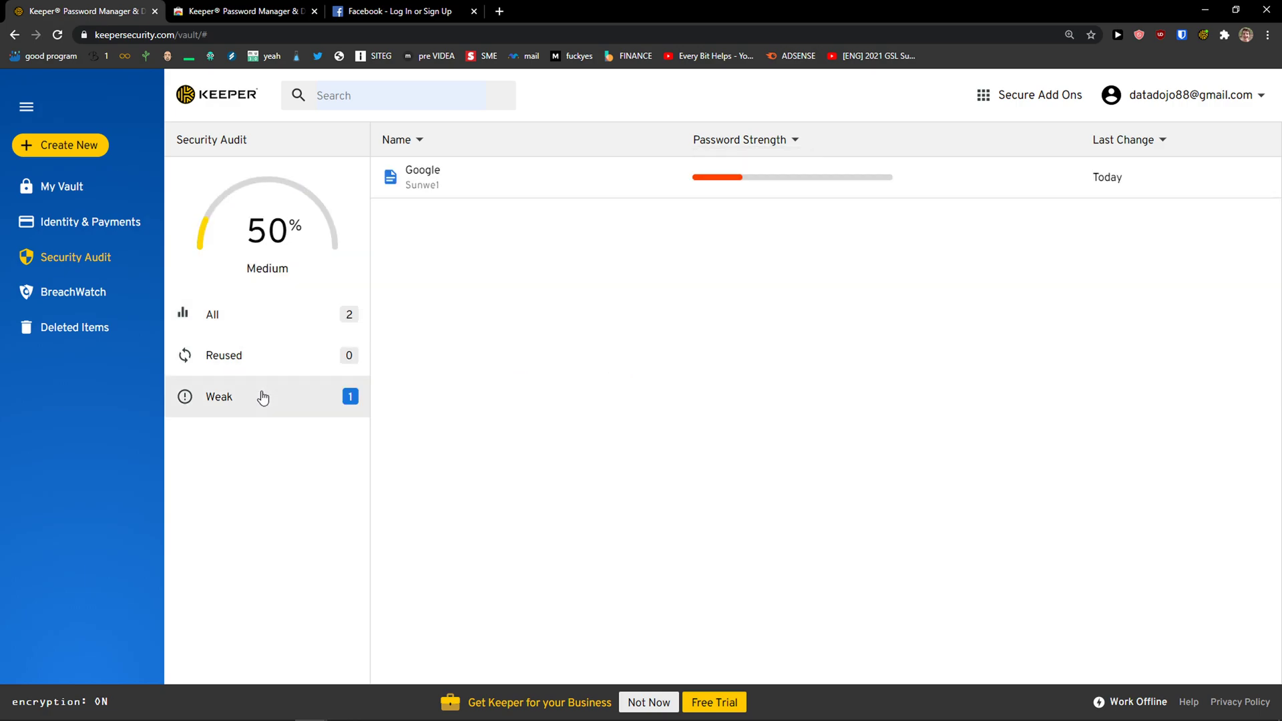
{"action": "left_click", "coordinate": [265, 330]}
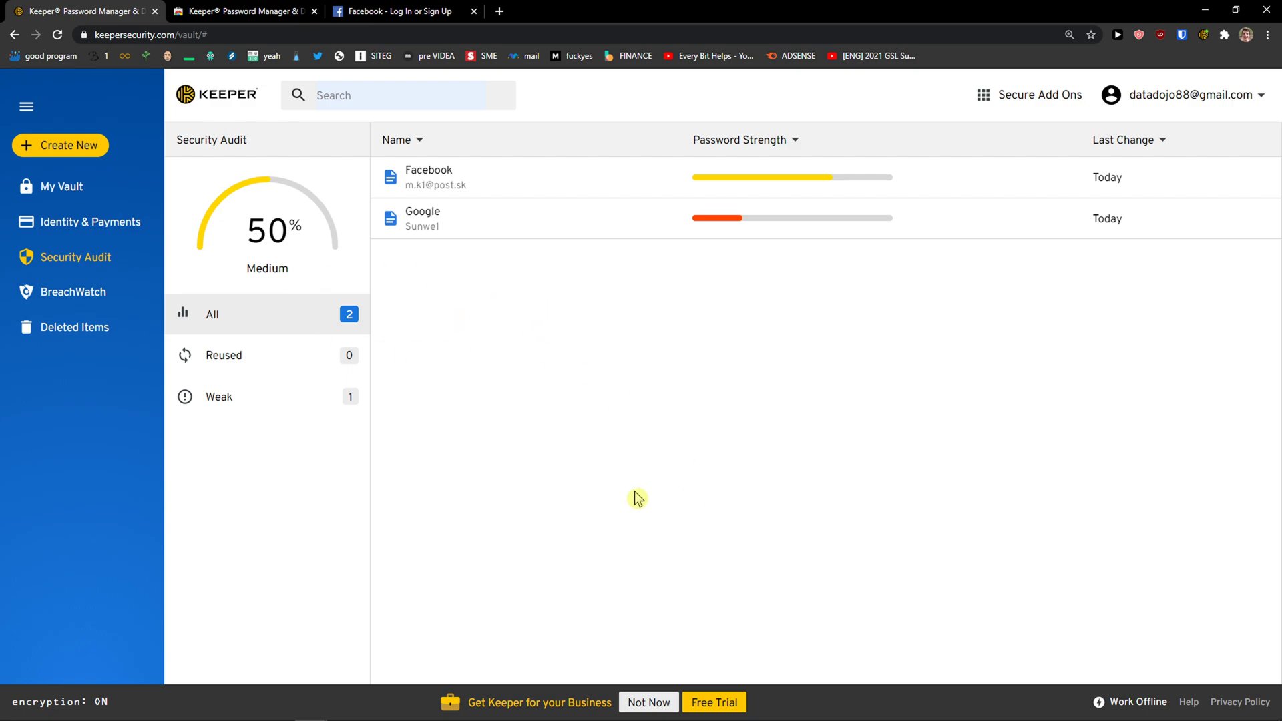
Set up BreachWatch and scan the vault, finding one record at risk
{"action": "left_click", "coordinate": [62, 300]}
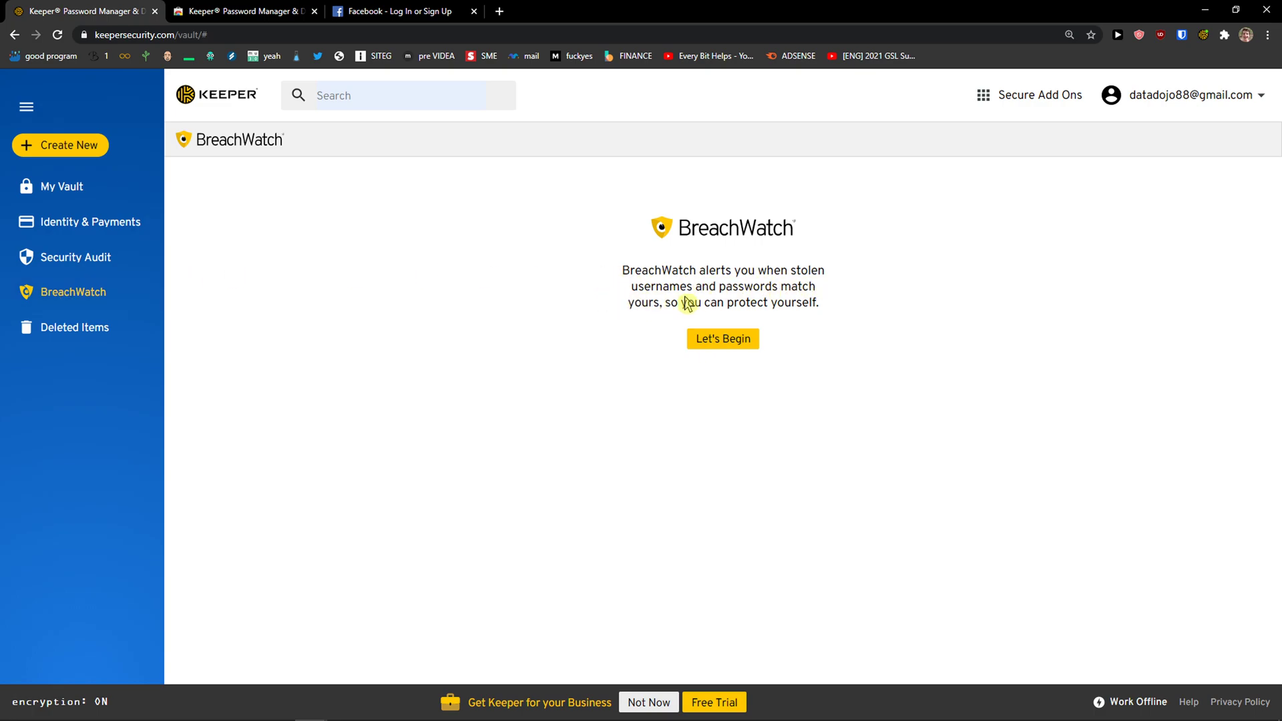
{"action": "left_click", "coordinate": [721, 339]}
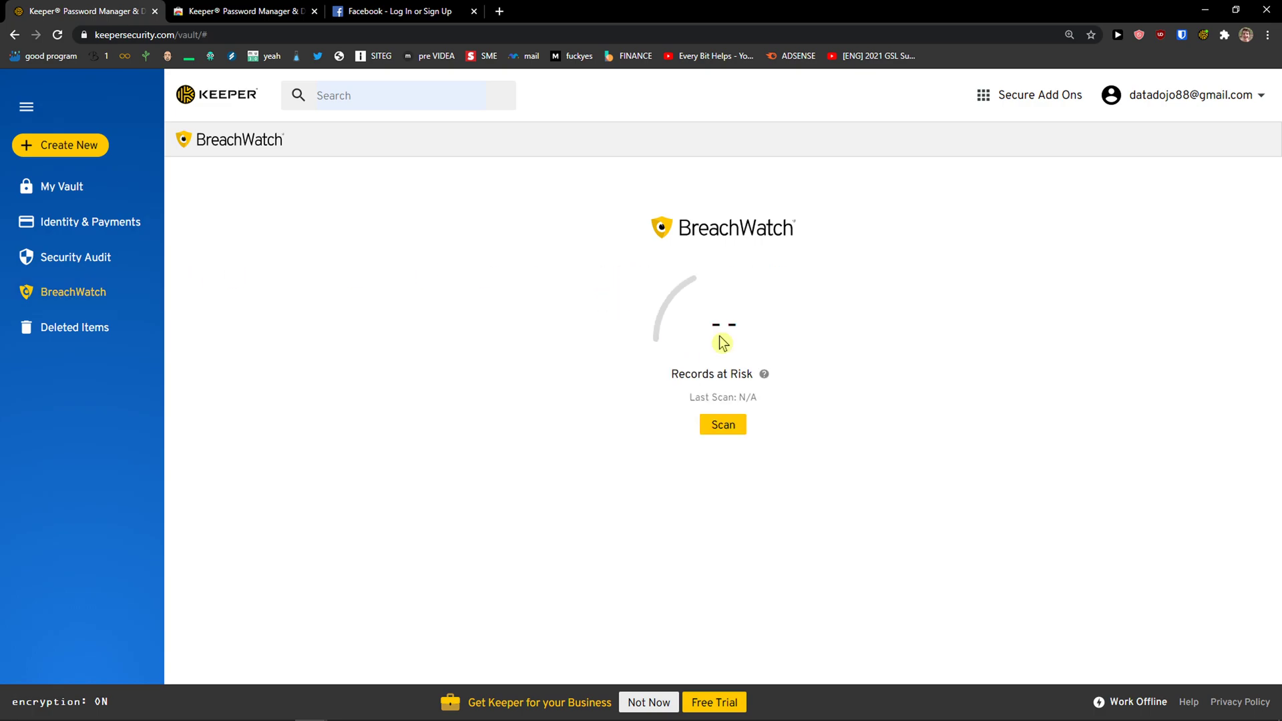
{"action": "left_click", "coordinate": [723, 425]}
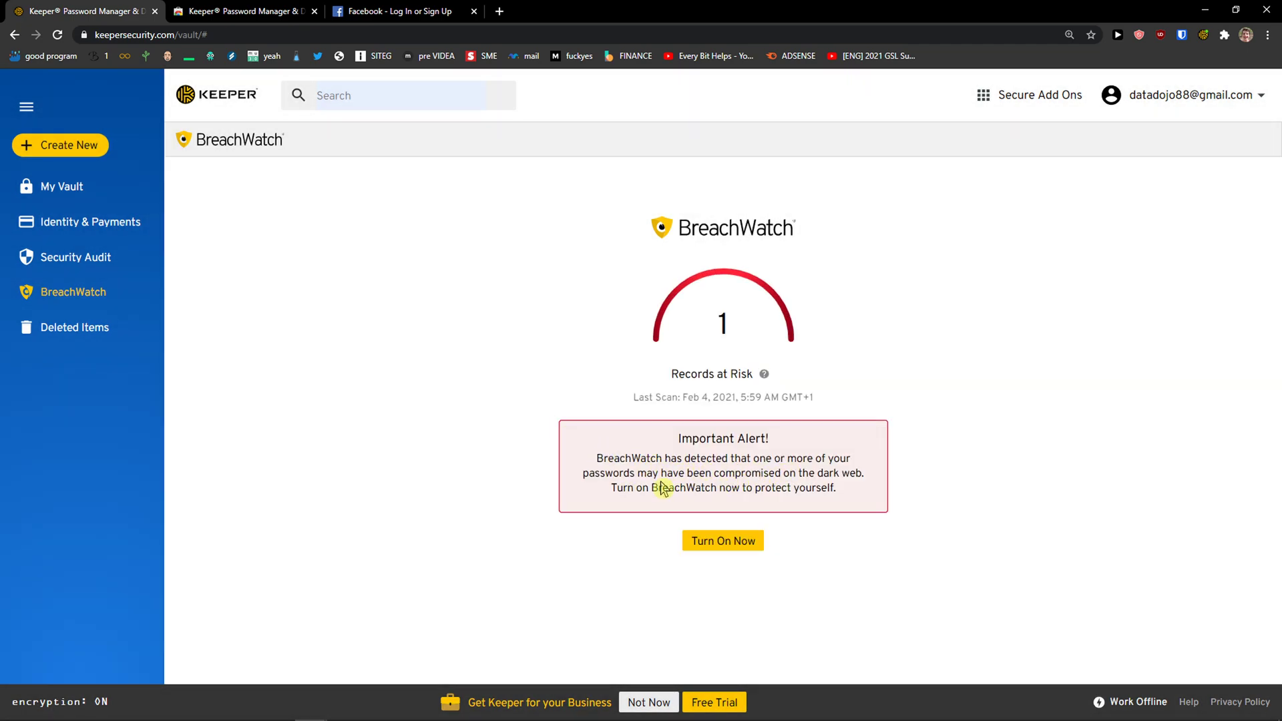
Turn on BreachWatch, review the $136.44 checkout order, then return to the BreachWatch results
{"action": "left_click", "coordinate": [701, 538]}
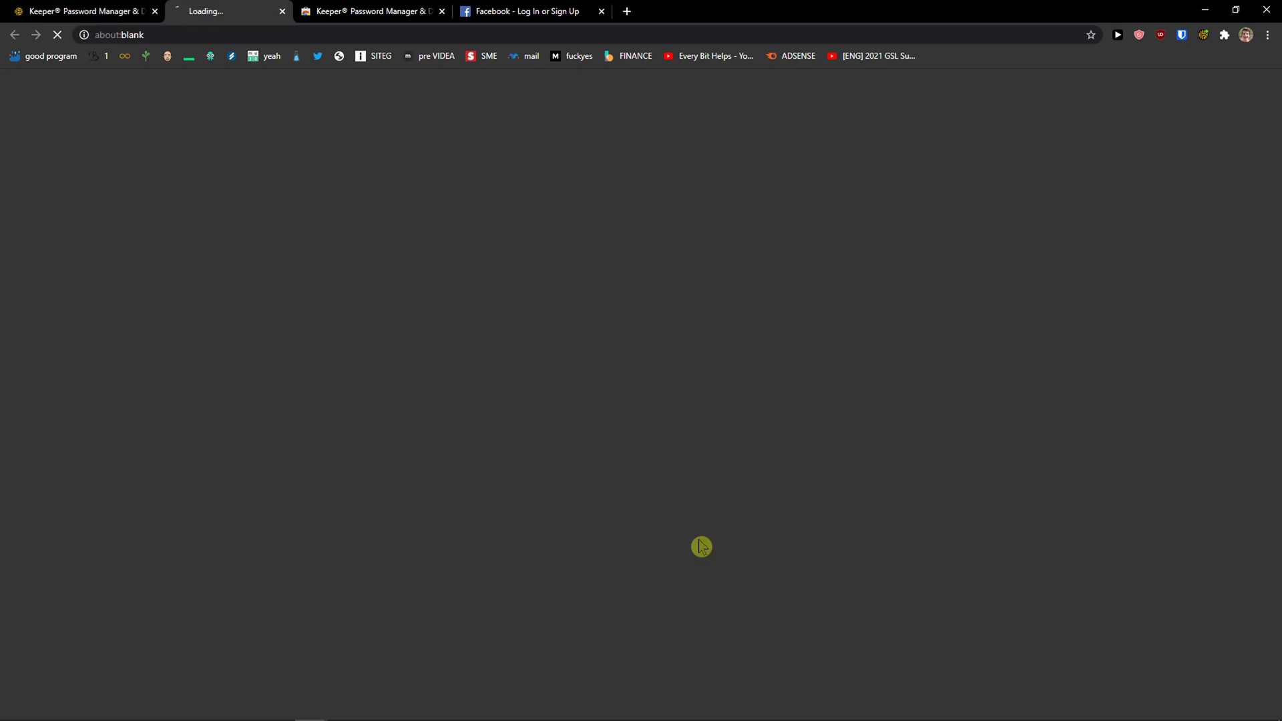
{"action": "left_click", "coordinate": [93, 8]}
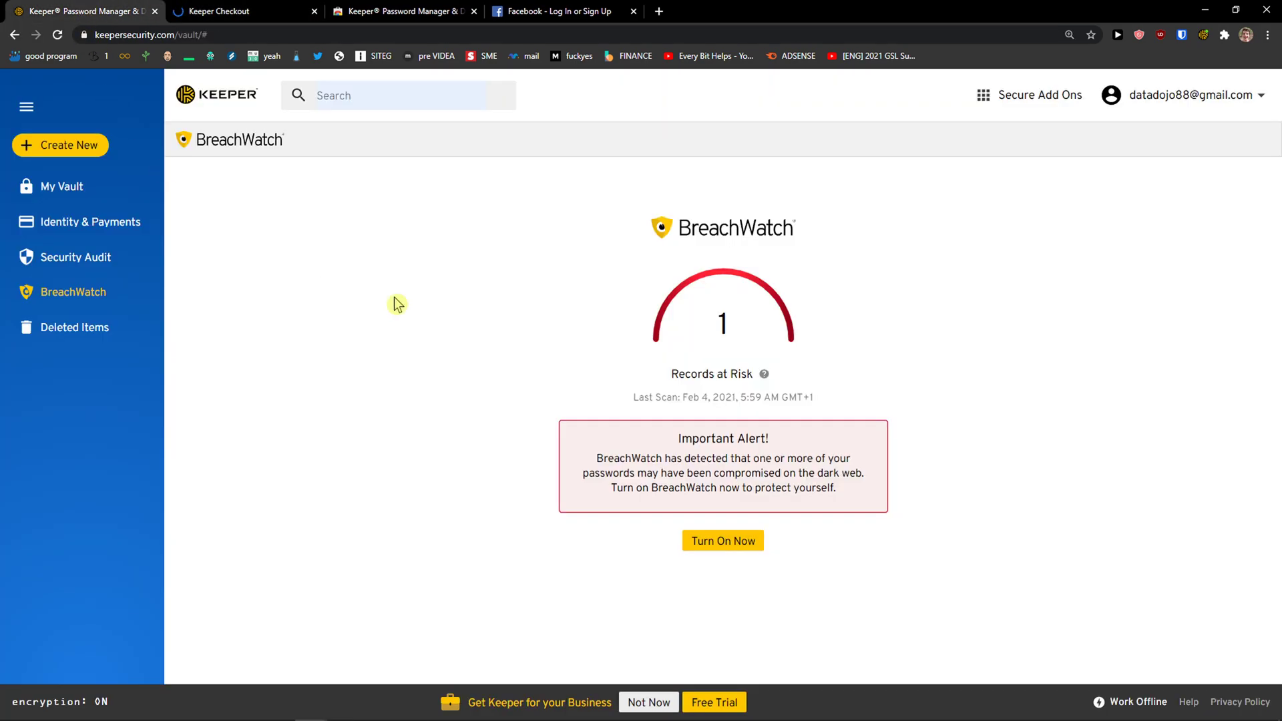
{"action": "left_click", "coordinate": [294, 8]}
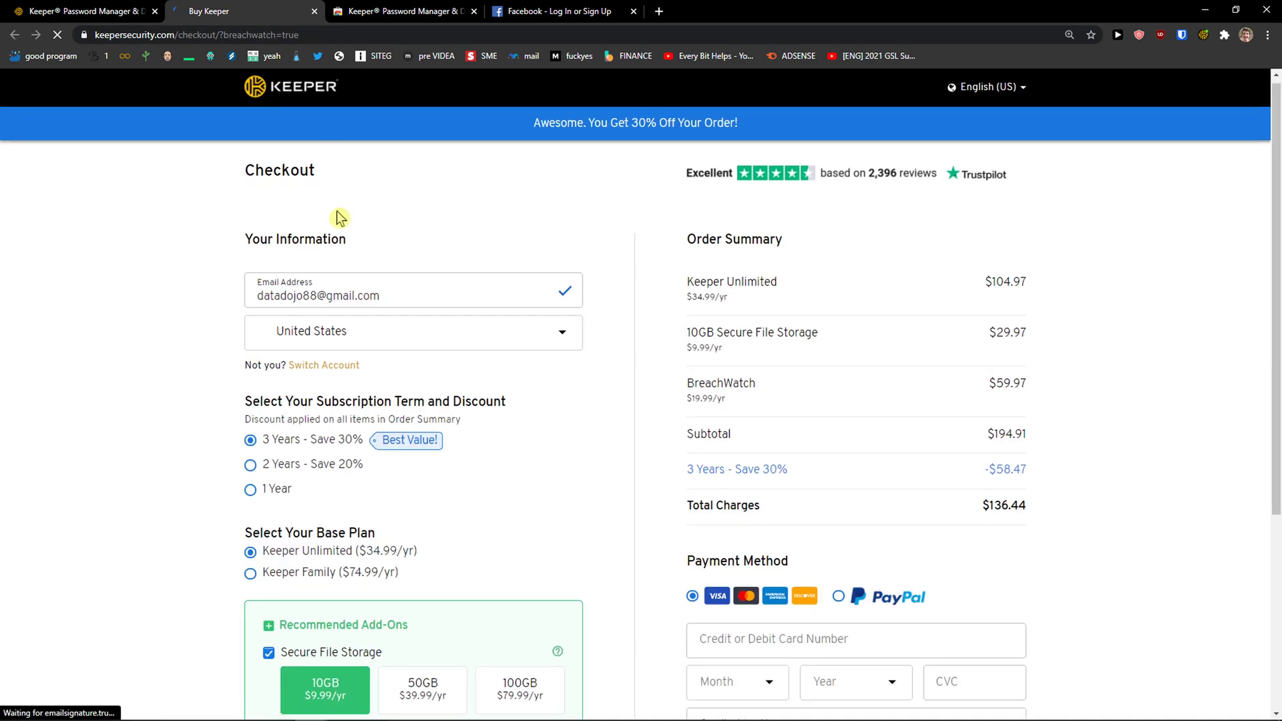
{"action": "scroll", "coordinate": [337, 214], "scroll_direction": "down", "scroll_amount": 3}
{"action": "scroll", "coordinate": [267, 160], "scroll_direction": "up", "scroll_amount": 3}
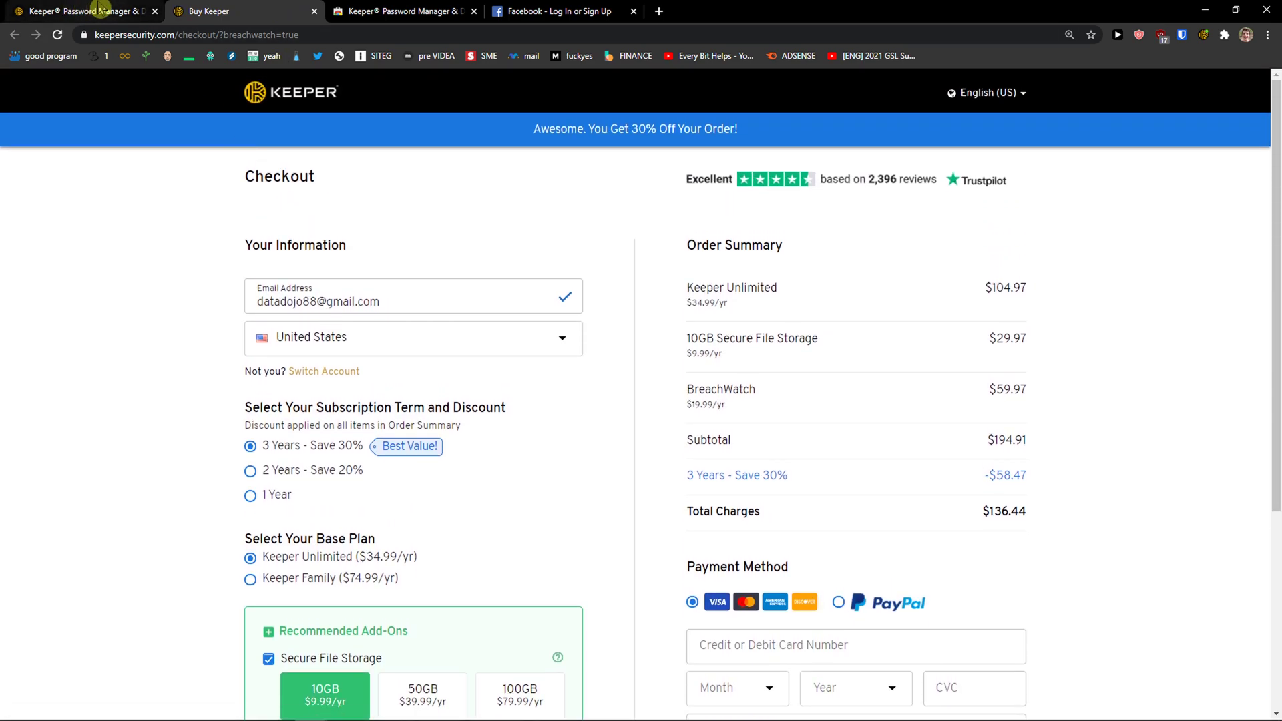
{"action": "left_click", "coordinate": [93, 10]}
{"action": "left_click", "coordinate": [194, 10]}
{"action": "scroll", "coordinate": [807, 340], "scroll_direction": "down", "scroll_amount": 1}
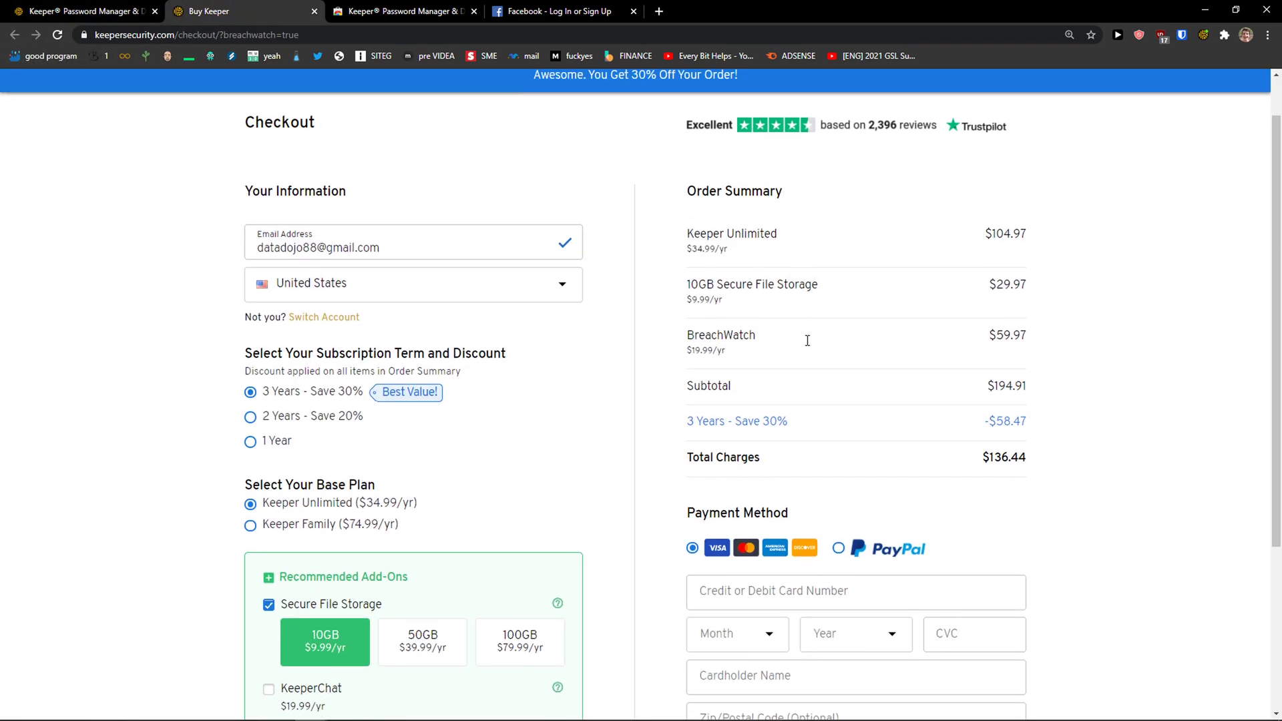
{"action": "scroll", "coordinate": [774, 322], "scroll_direction": "down", "scroll_amount": 3}
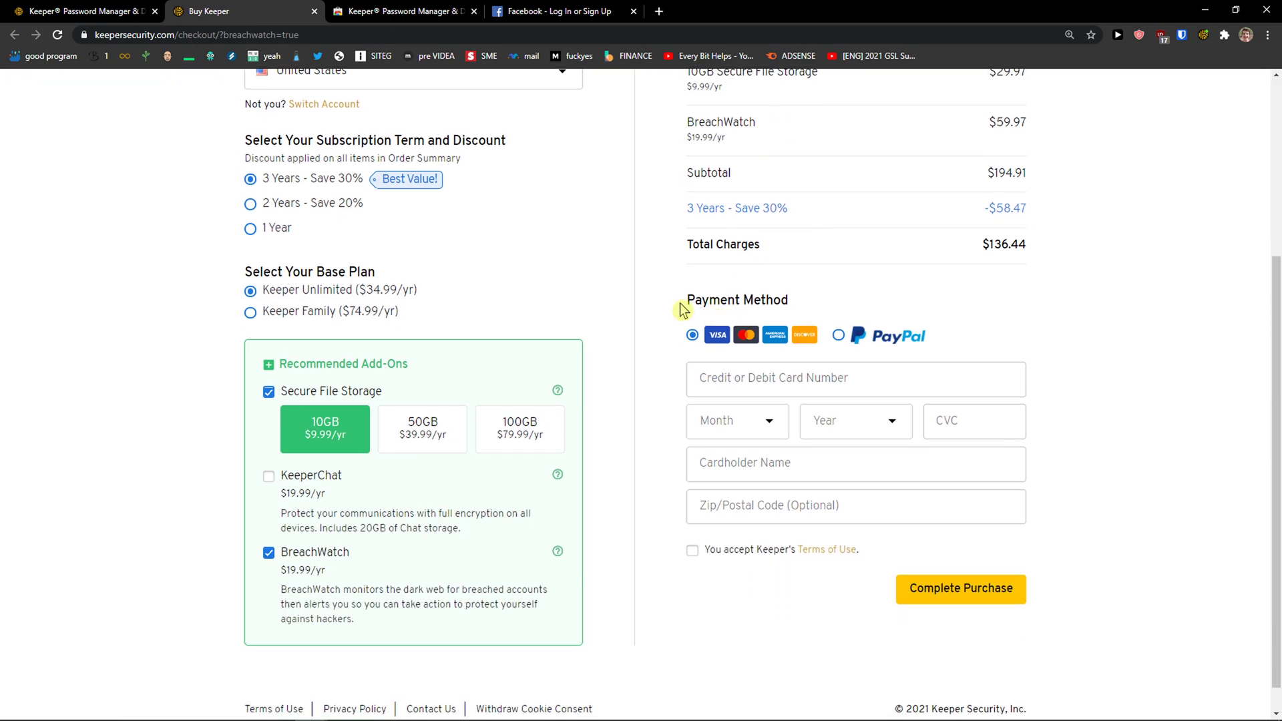
{"action": "scroll", "coordinate": [687, 306], "scroll_direction": "up", "scroll_amount": 4}
{"action": "left_click", "coordinate": [94, 11]}
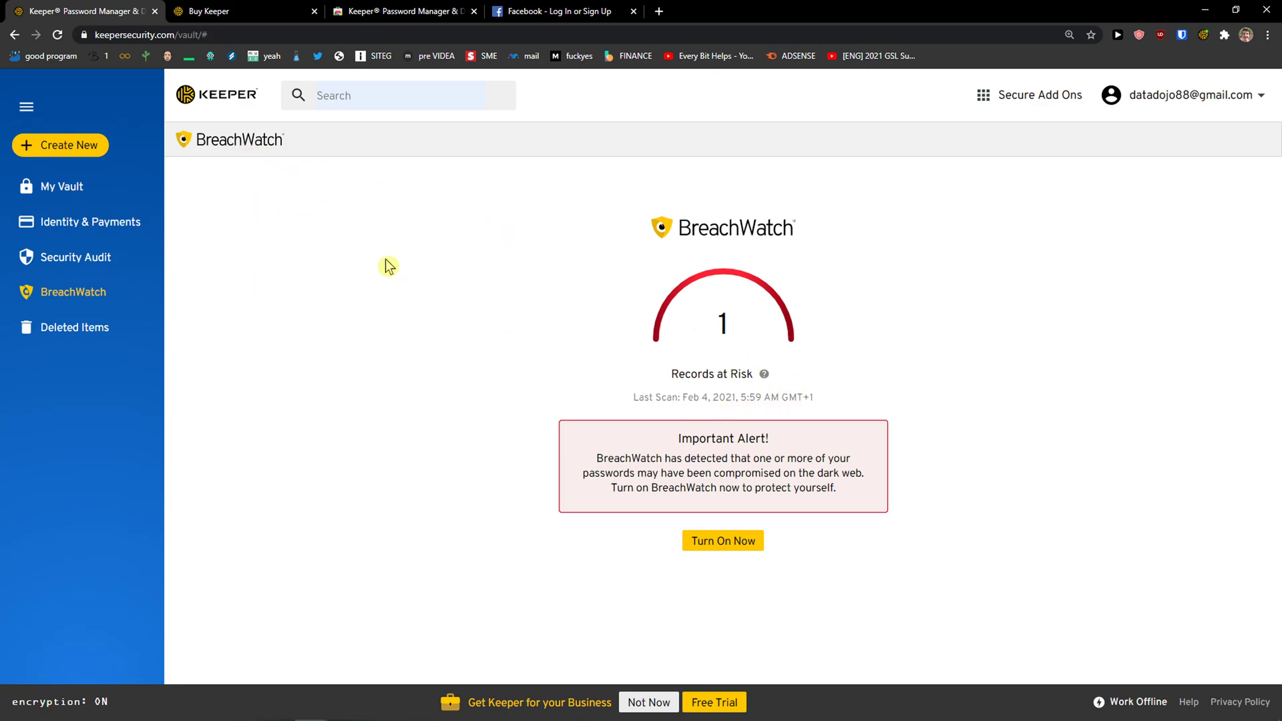
Browse the vault record list, Security Audit and BreachWatch pages
{"action": "left_click", "coordinate": [109, 195]}
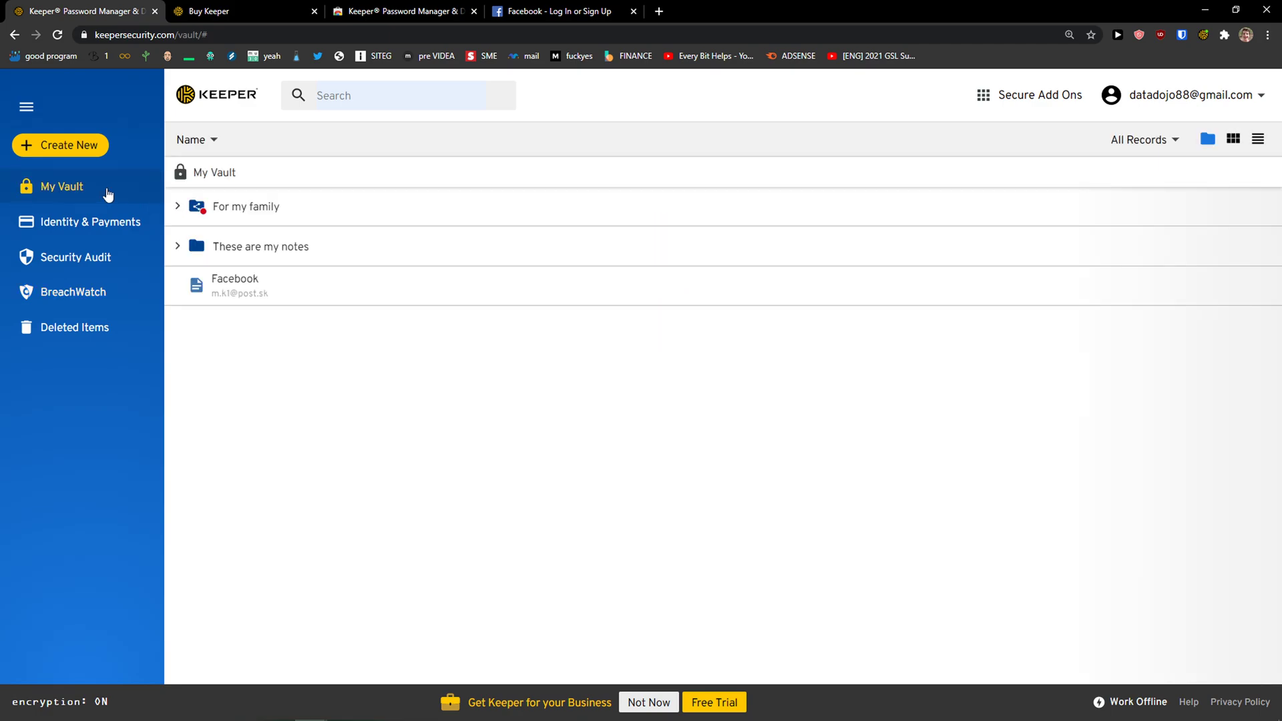
{"action": "left_click", "coordinate": [69, 266]}
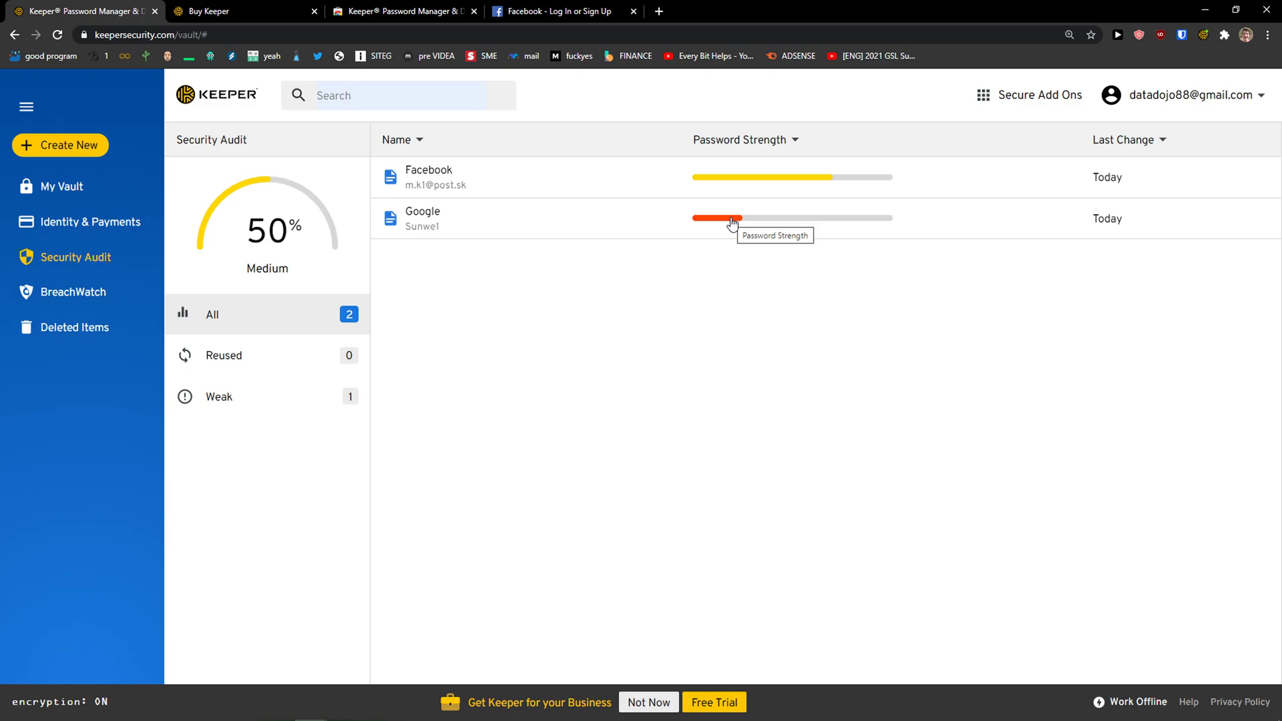
{"action": "left_click", "coordinate": [70, 294]}
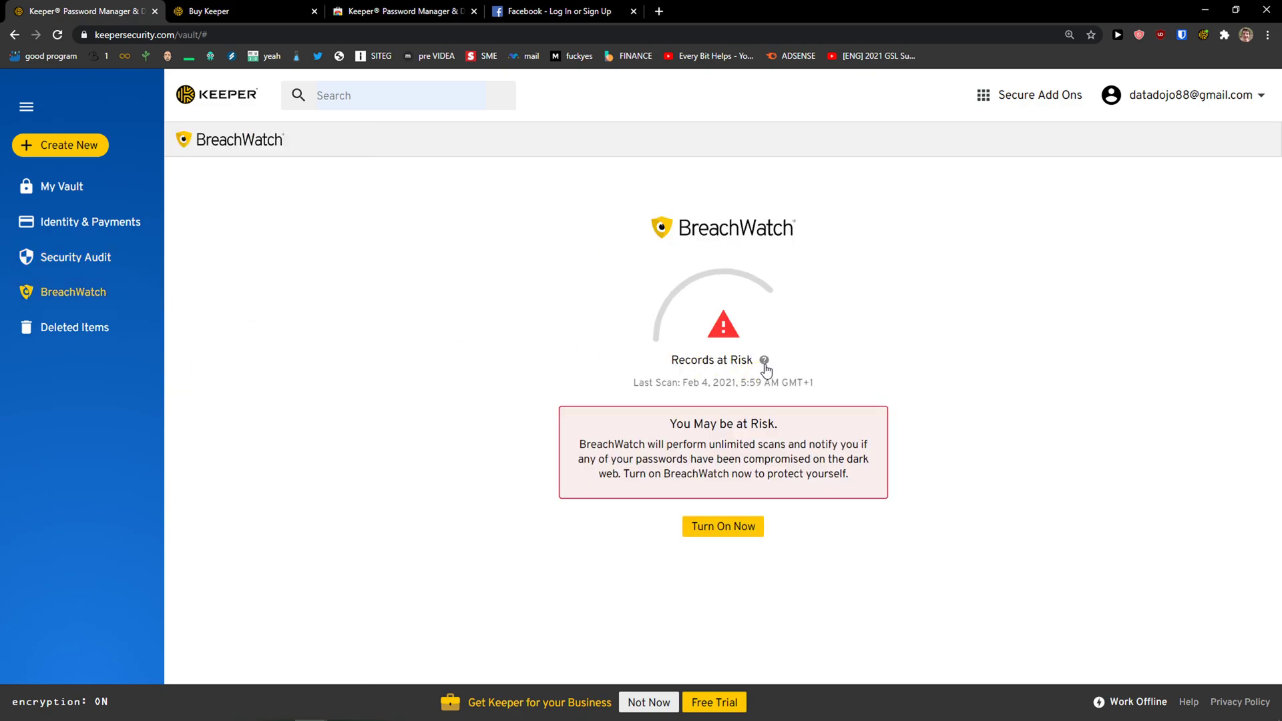
Open the Trash Bin upgrade offer in checkout, then return to the BreachWatch page
{"action": "left_click", "coordinate": [122, 326]}
{"action": "left_click", "coordinate": [739, 398]}
{"action": "left_click", "coordinate": [106, 12]}
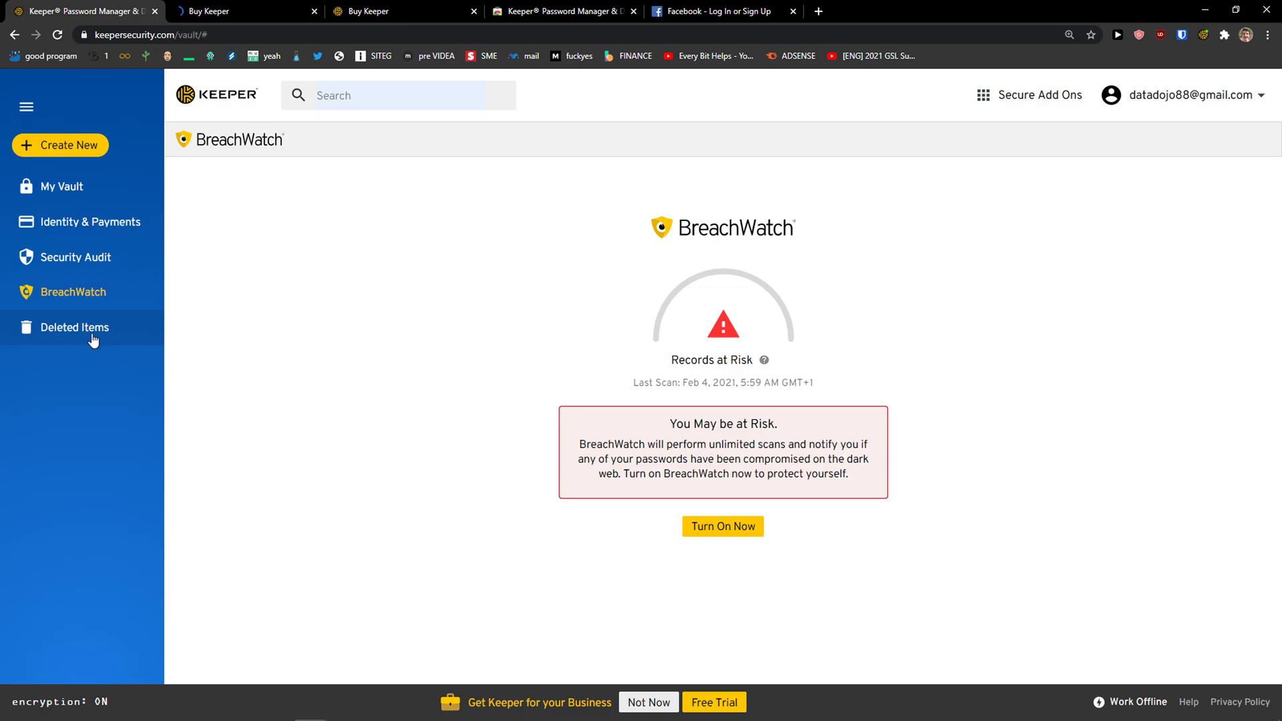
{"action": "left_click", "coordinate": [200, 12]}
{"action": "left_click", "coordinate": [93, 12]}
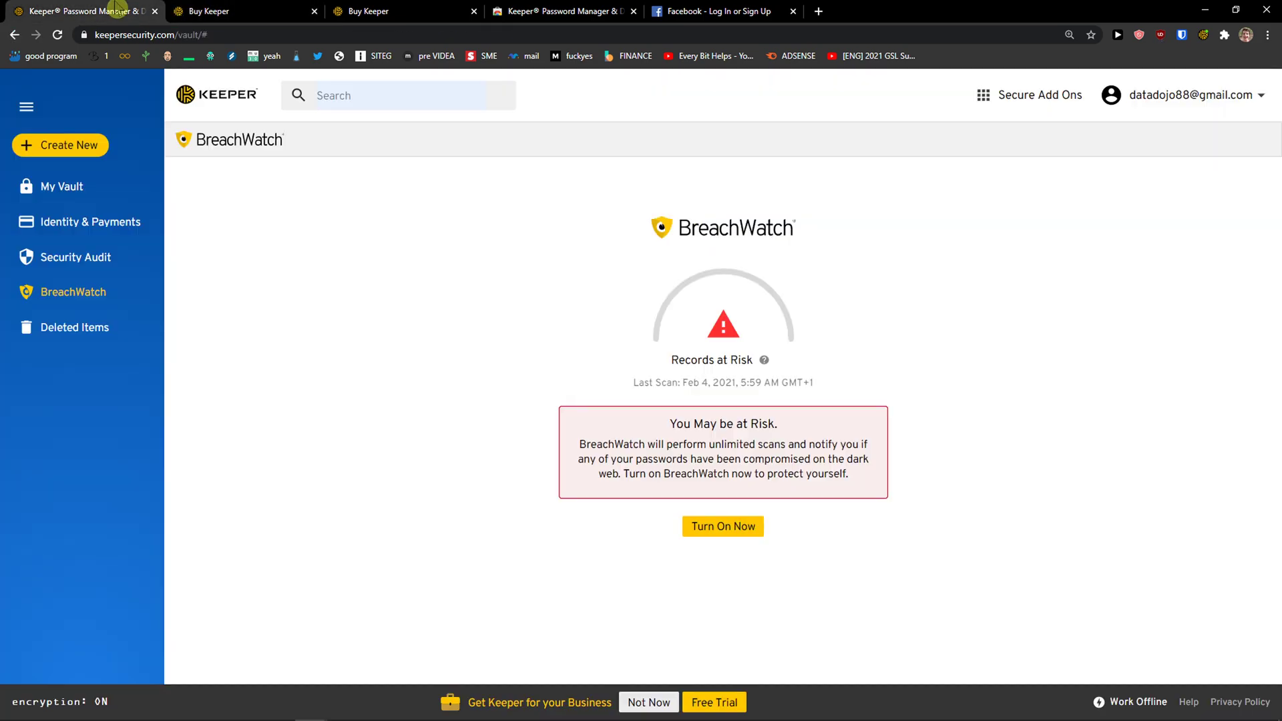
{"action": "left_click", "coordinate": [1028, 104]}
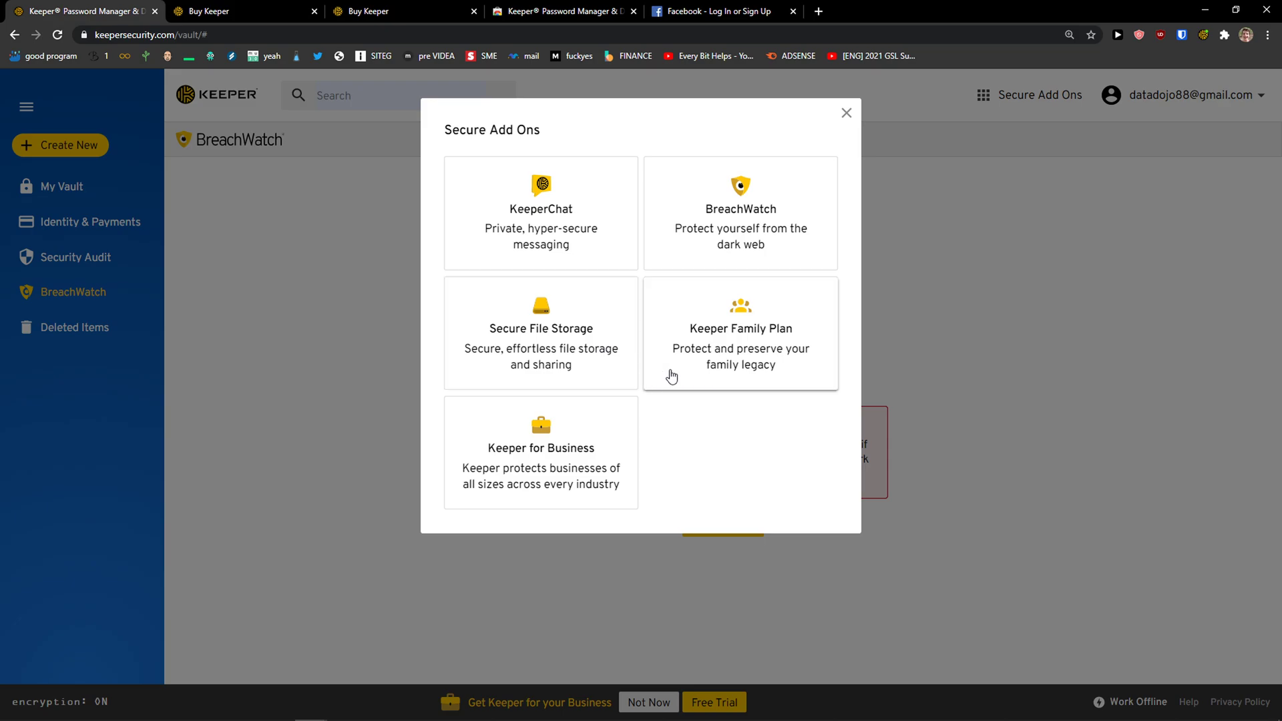
{"action": "left_click", "coordinate": [573, 339]}
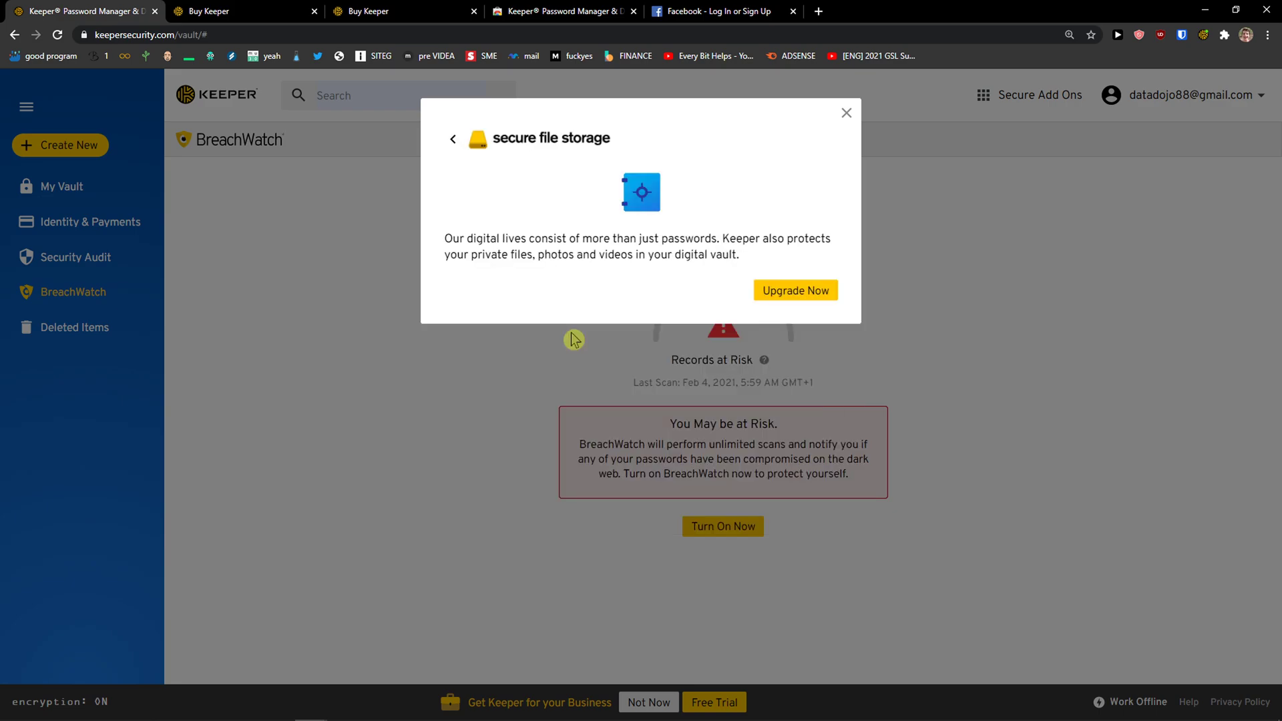
{"action": "left_click", "coordinate": [845, 116]}
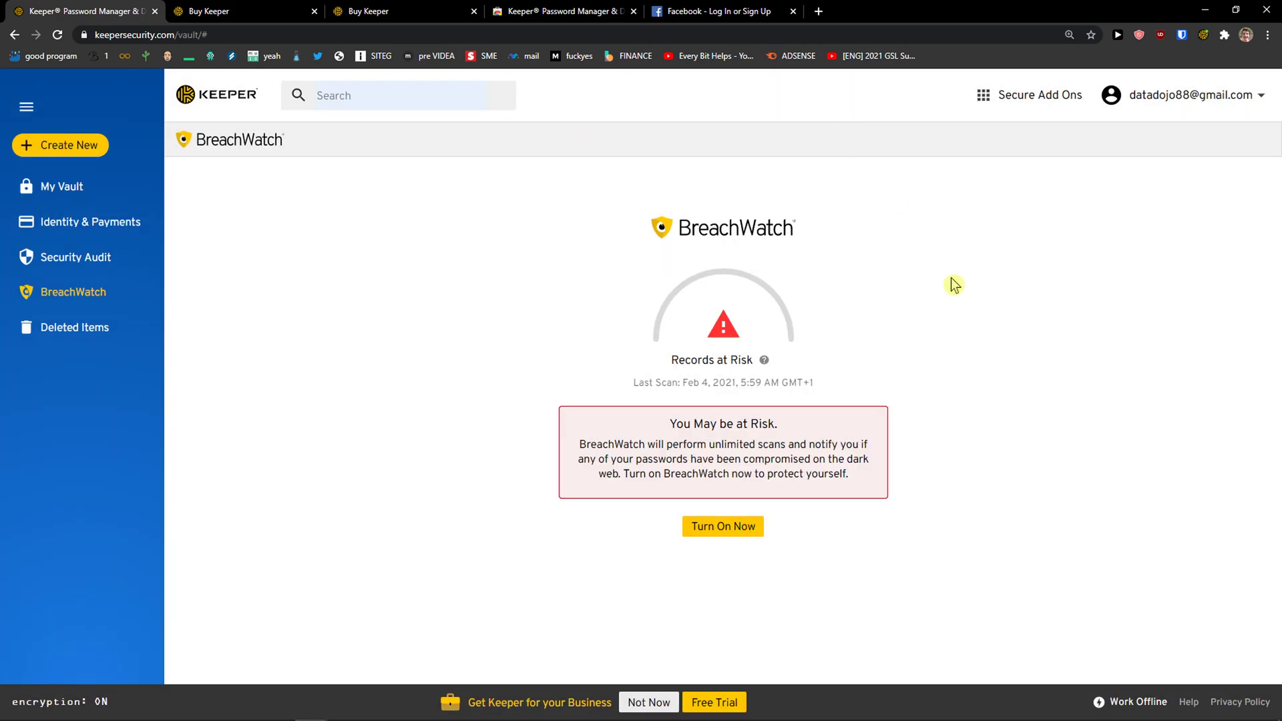
Switch the vault to the teal-green theme, then view the Security settings and the Self-Destruct help
{"action": "left_click", "coordinate": [1165, 100]}
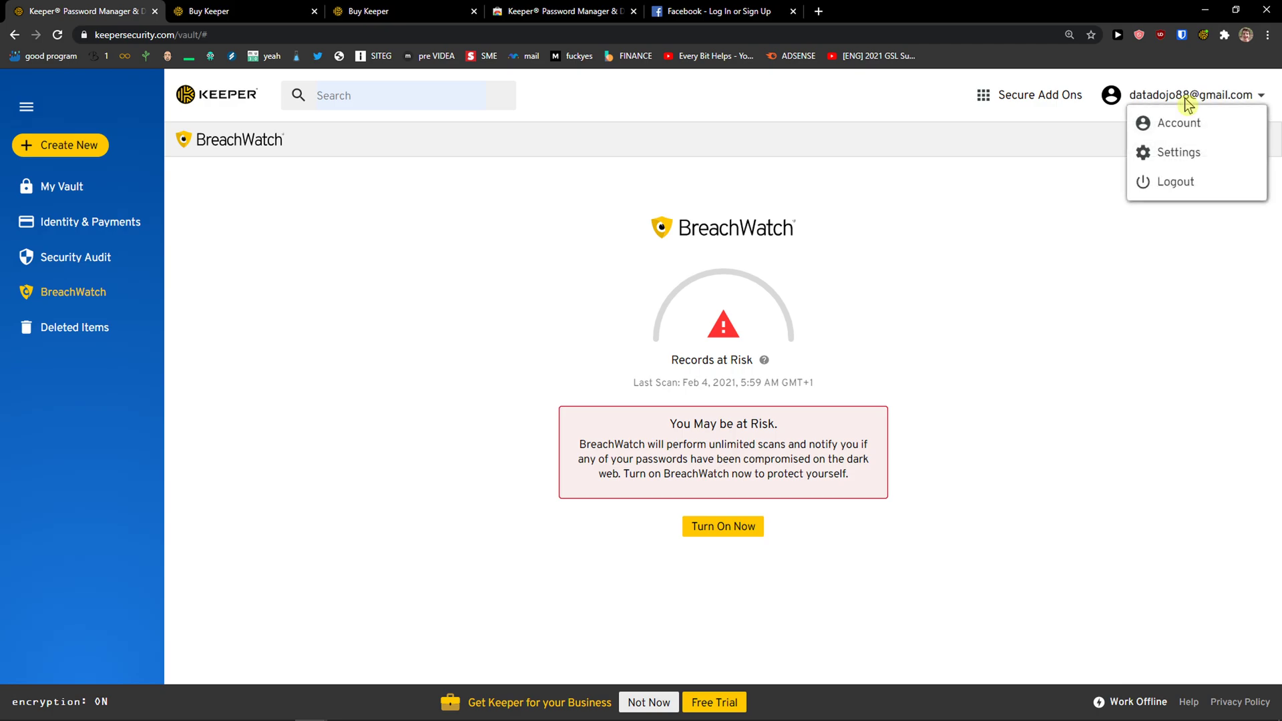
{"action": "left_click", "coordinate": [1162, 152]}
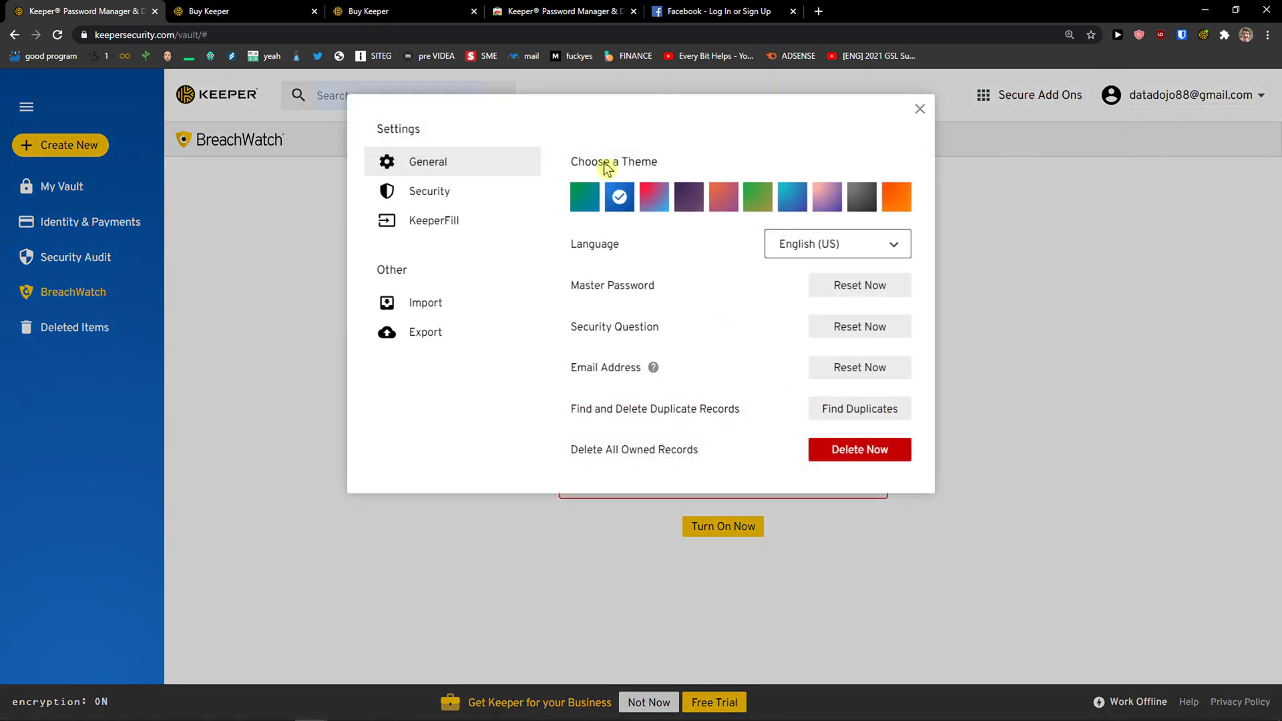
{"action": "left_click", "coordinate": [692, 207]}
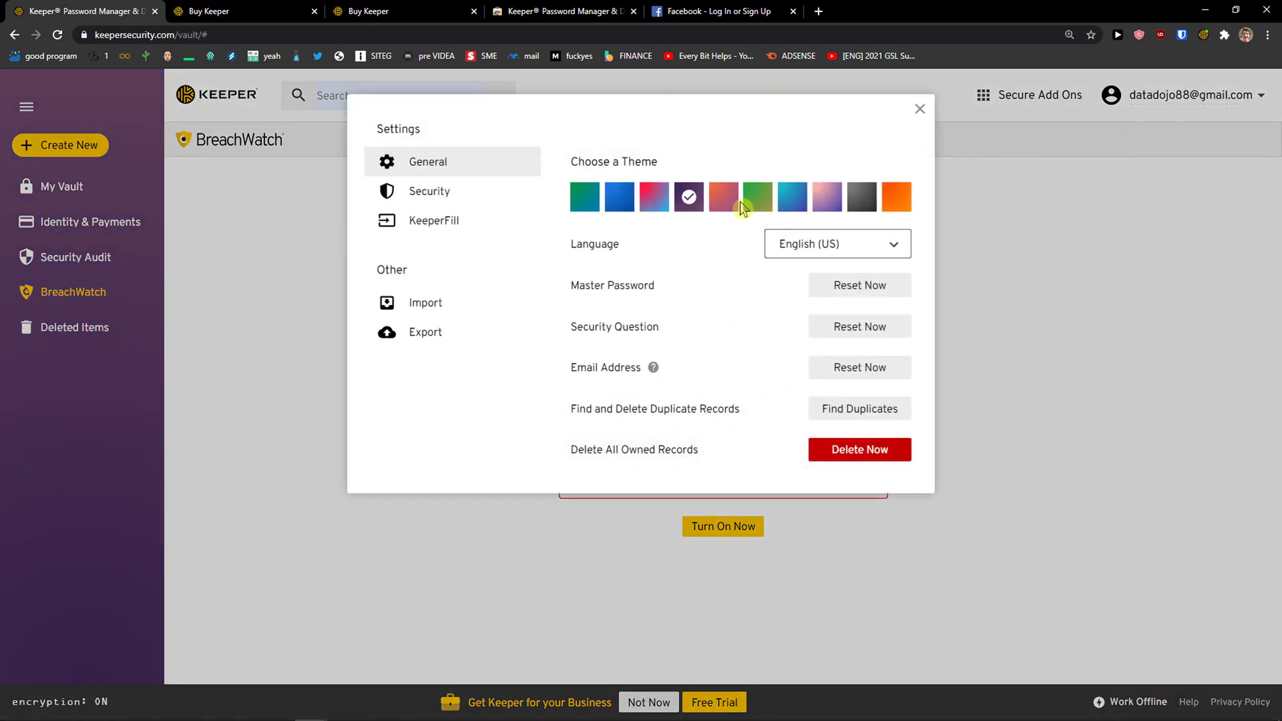
{"action": "left_click", "coordinate": [585, 199]}
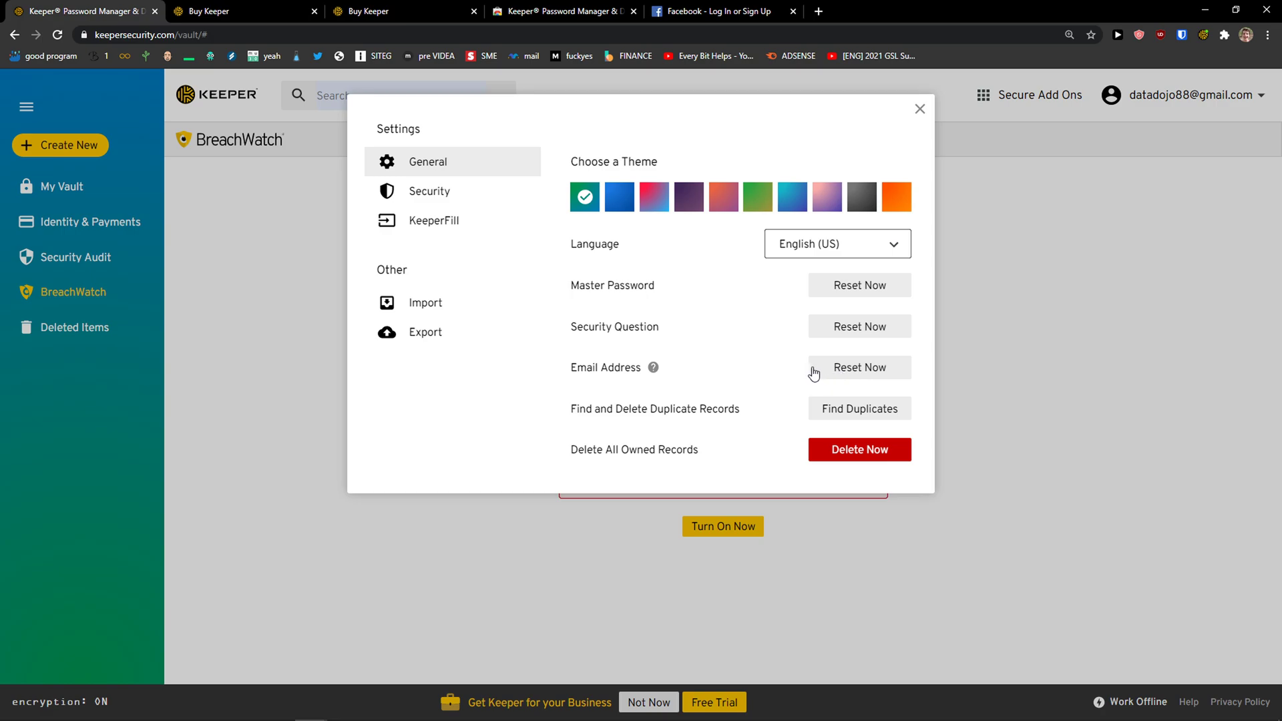
{"action": "left_click", "coordinate": [465, 203]}
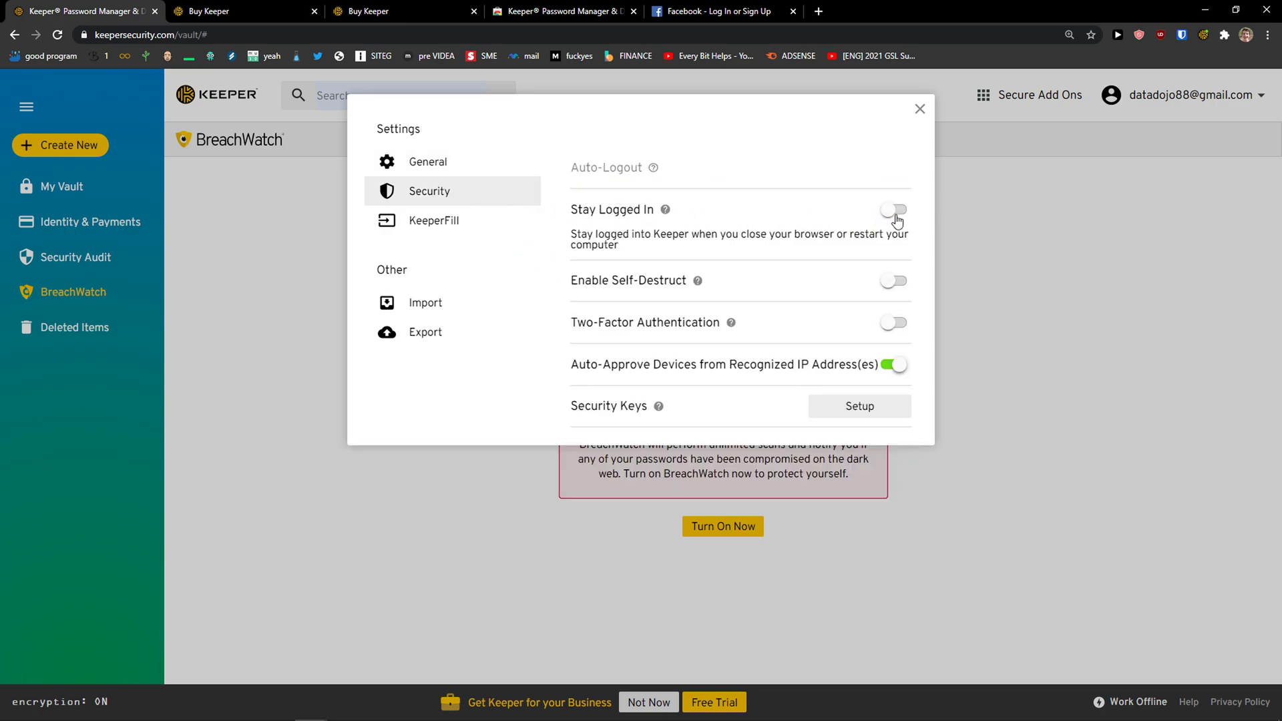
{"action": "left_click", "coordinate": [698, 281]}
Turn on Two-Factor Authentication, keeping the phone country code as United States (+1)
{"action": "left_click", "coordinate": [881, 327]}
{"action": "left_click", "coordinate": [899, 323]}
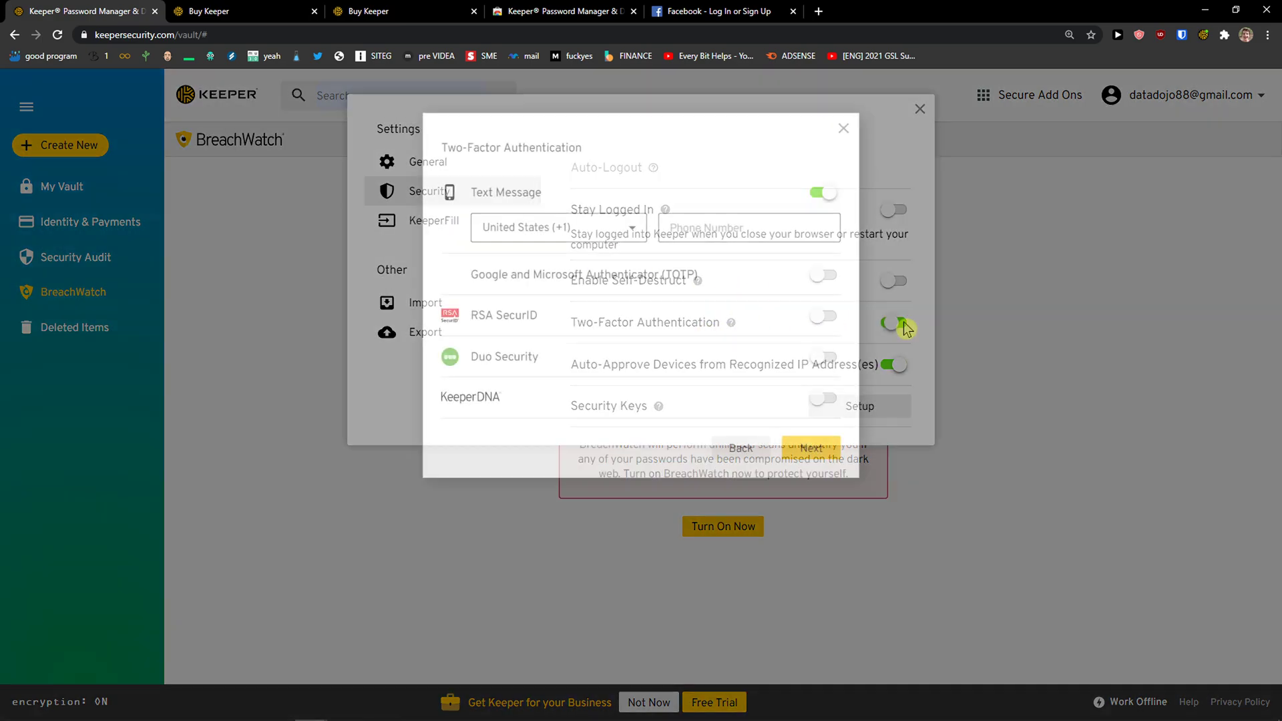
{"action": "left_click", "coordinate": [626, 236]}
{"action": "left_click", "coordinate": [617, 238]}
{"action": "left_click", "coordinate": [604, 238]}
{"action": "left_click", "coordinate": [624, 190]}
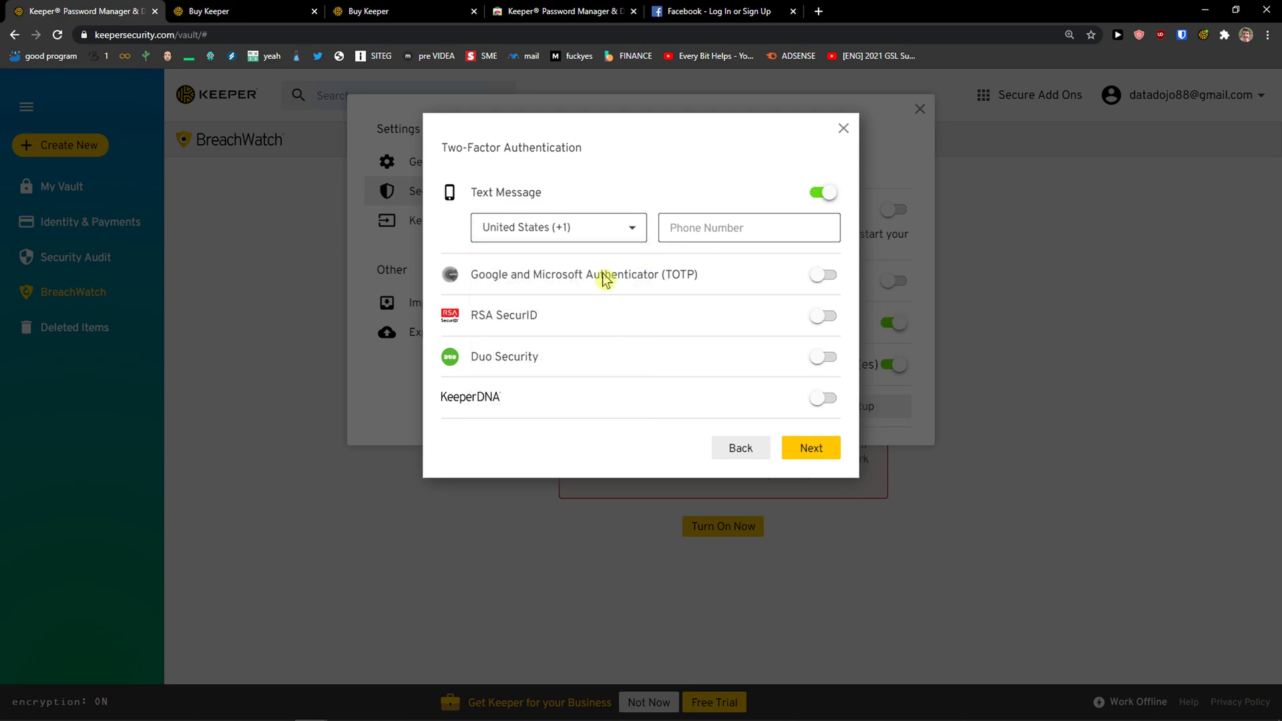
Cancel two-factor setup and view the KeeperFill settings showing the extension installed
{"action": "left_click", "coordinate": [737, 454]}
{"action": "left_click", "coordinate": [442, 223]}
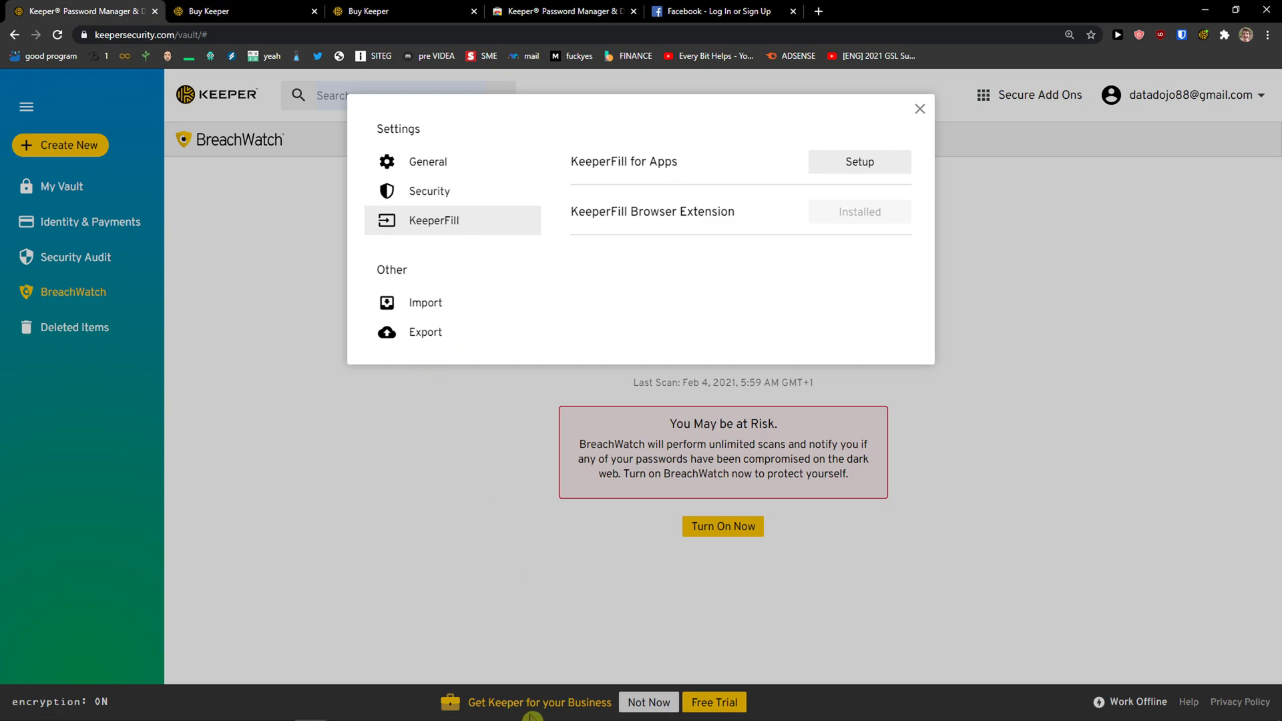
{"action": "mouse_move", "coordinate": [471, 718]}
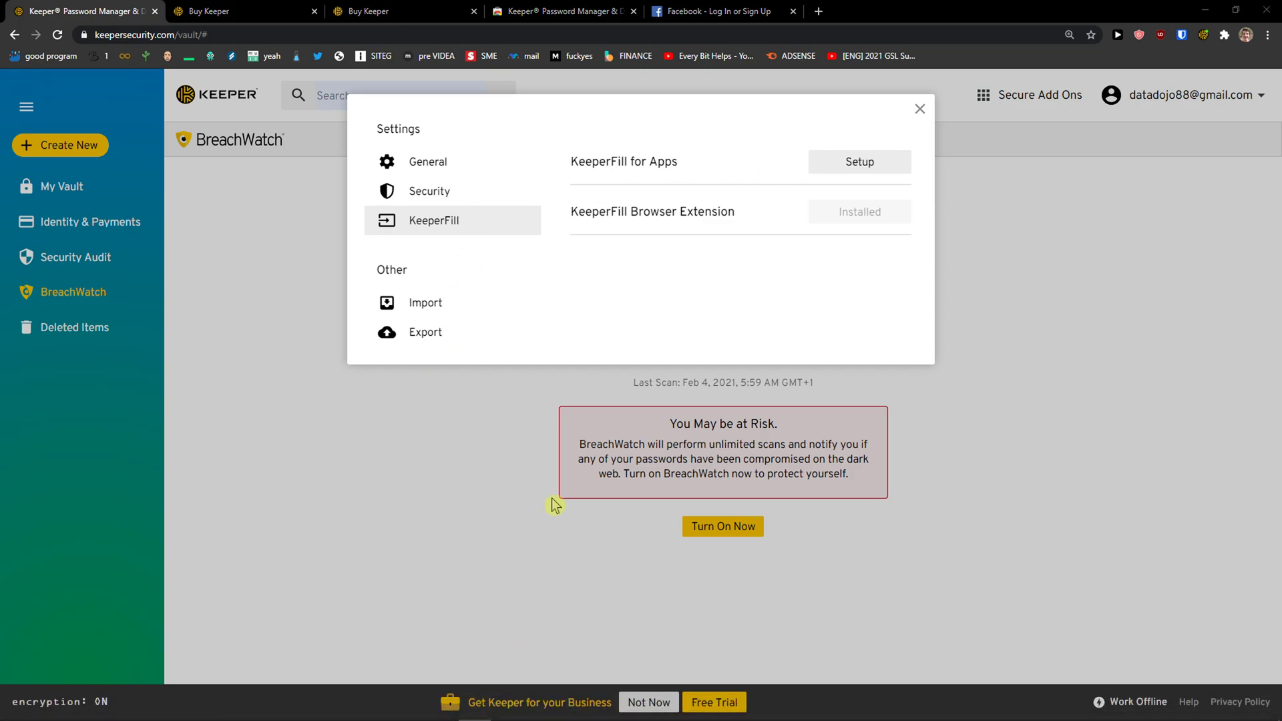
Close Settings and the Keeper Web Store tab, returning to the Facebook login page
{"action": "left_click", "coordinate": [918, 110]}
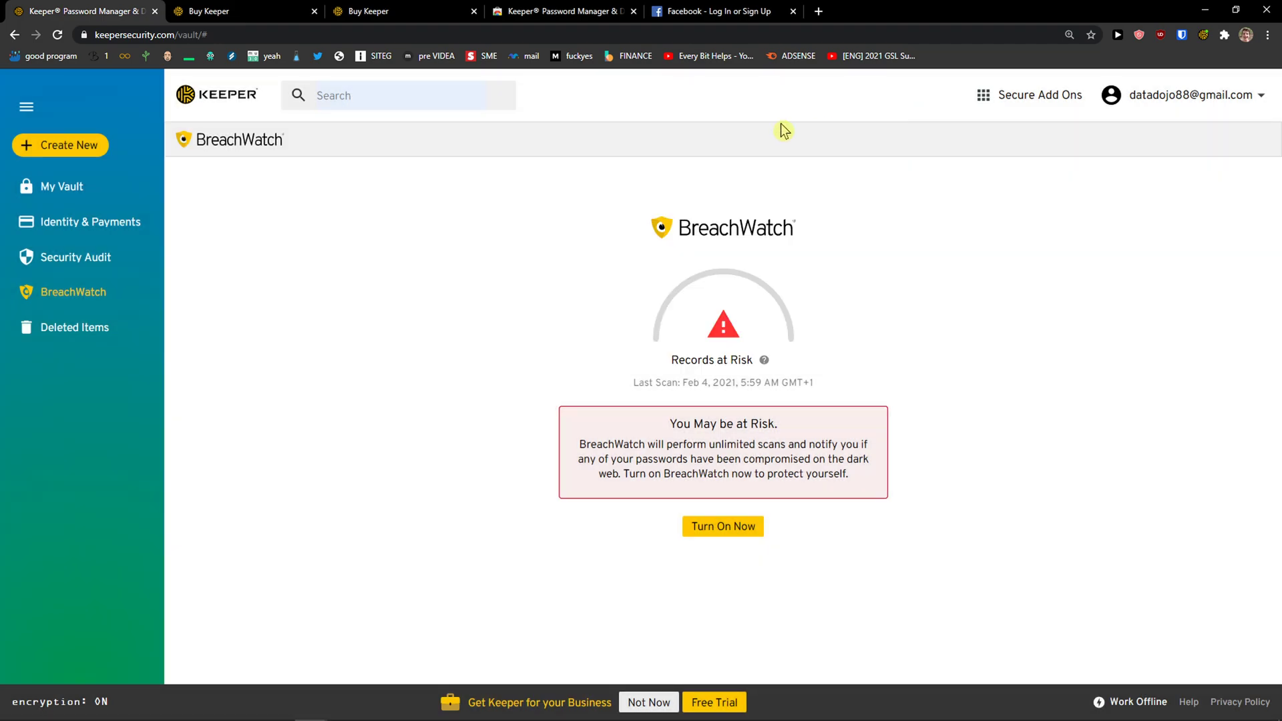
{"action": "left_click", "coordinate": [639, 11]}
{"action": "left_click", "coordinate": [635, 11]}
{"action": "left_click", "coordinate": [94, 11]}
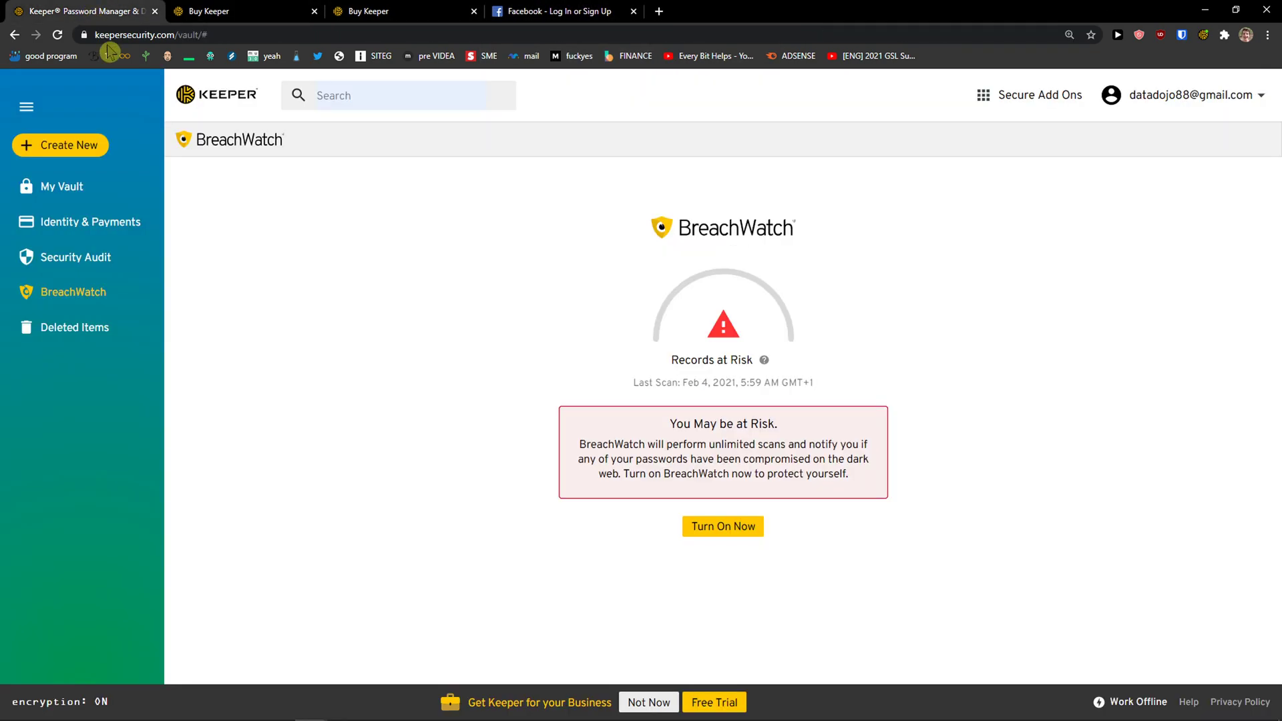
{"action": "left_click", "coordinate": [619, 6]}
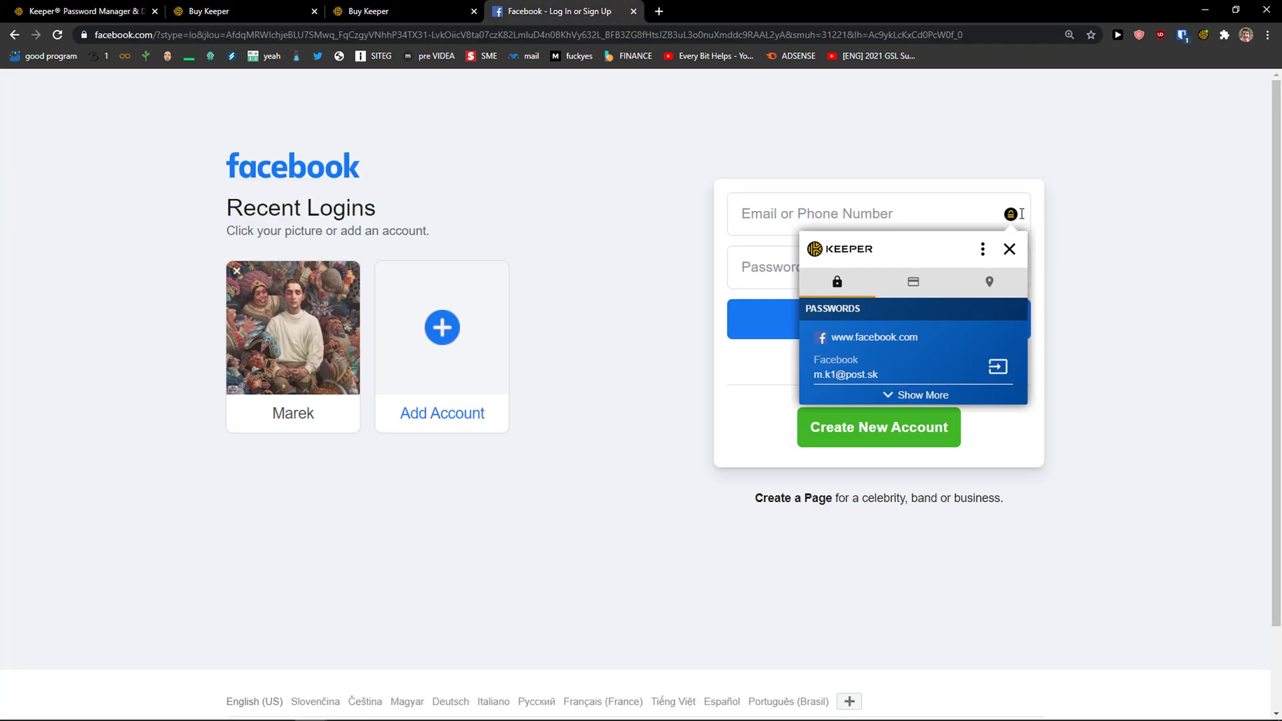
Remove the saved recent-login card and autofill the Facebook login from the Keeper vault
{"action": "left_click", "coordinate": [941, 204]}
{"action": "left_click", "coordinate": [668, 230]}
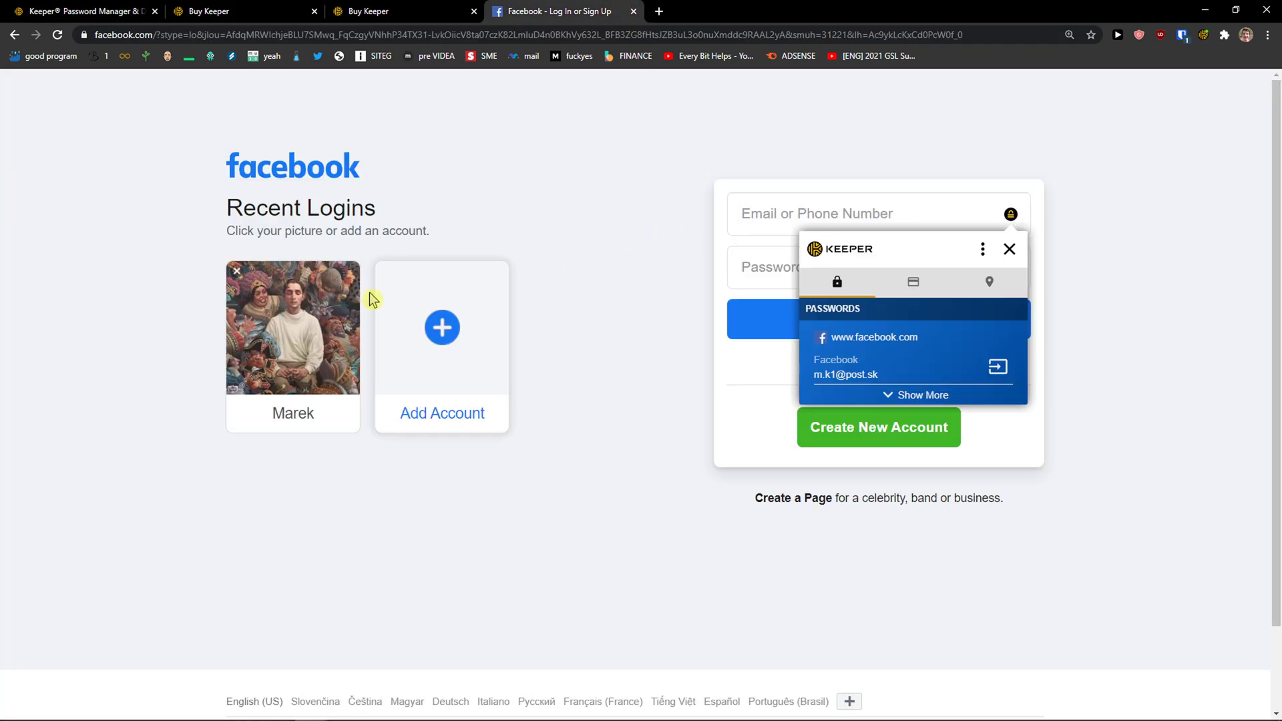
{"action": "left_click", "coordinate": [241, 274]}
{"action": "left_click", "coordinate": [978, 218]}
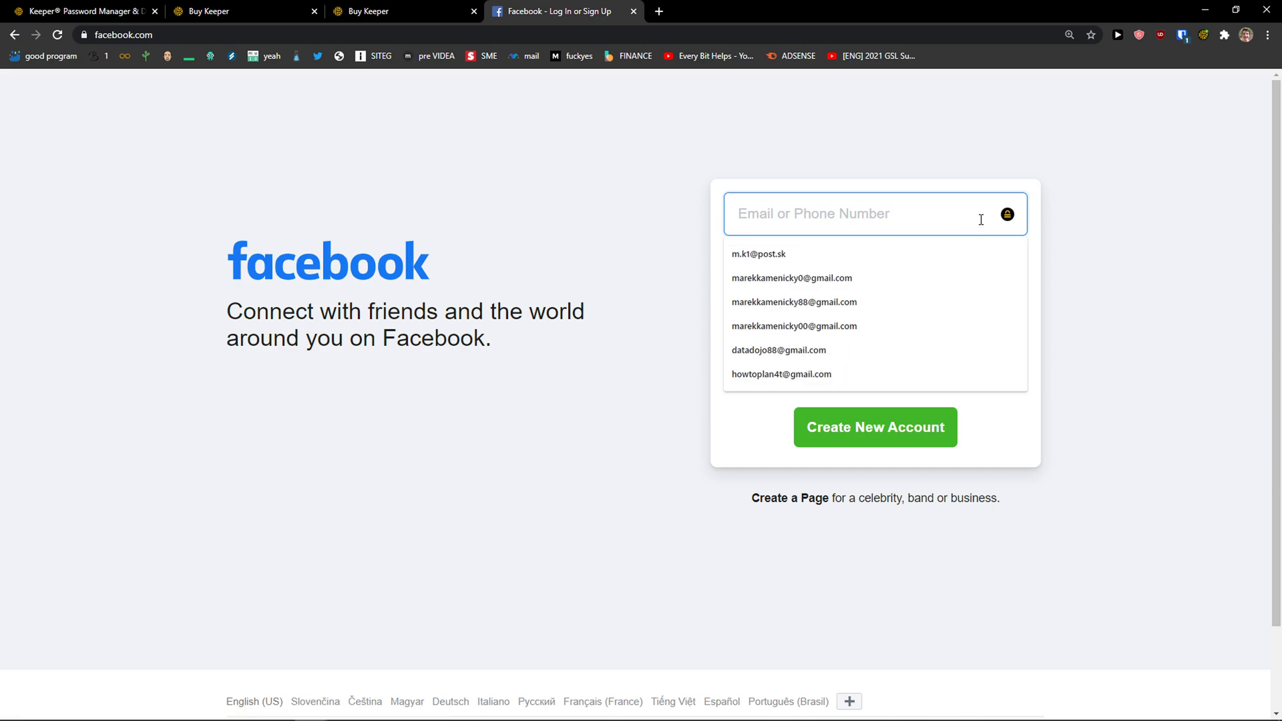
{"action": "left_click", "coordinate": [1008, 218]}
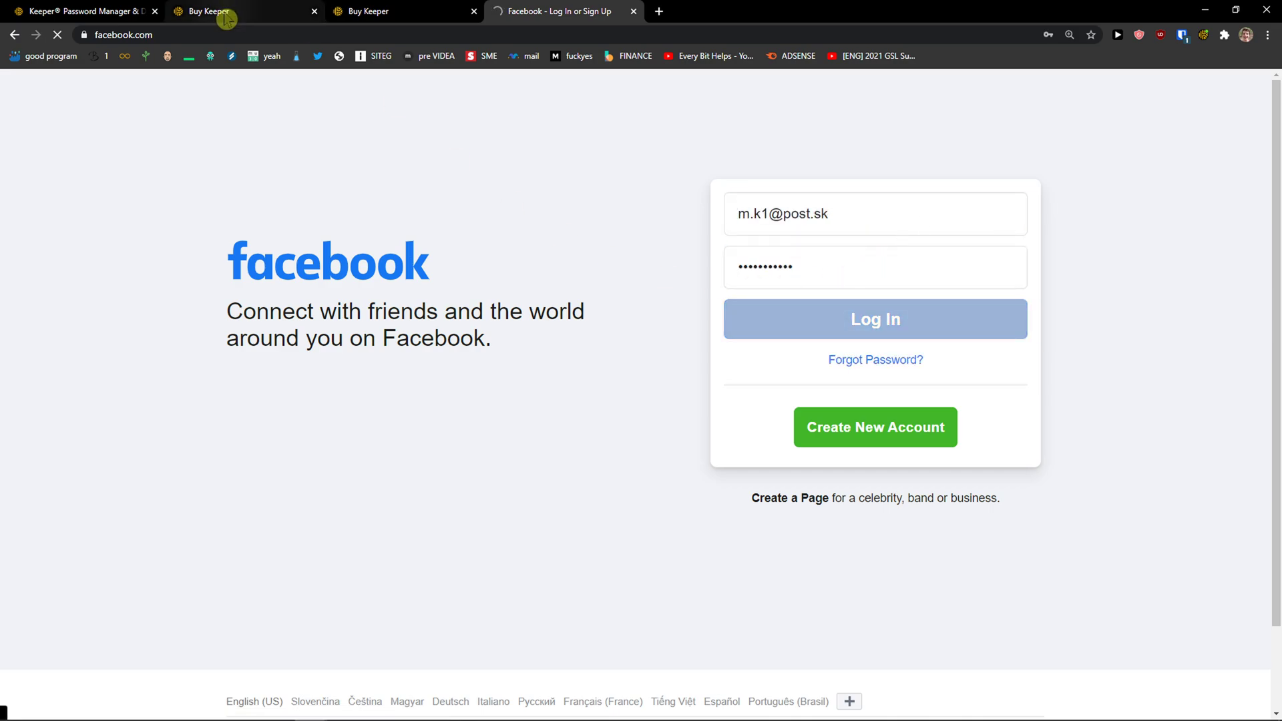
{"action": "left_click", "coordinate": [237, 12]}
{"action": "left_click", "coordinate": [107, 12]}
Open the saved Facebook record from All Records and enter then cancel edit mode
{"action": "left_click", "coordinate": [87, 194]}
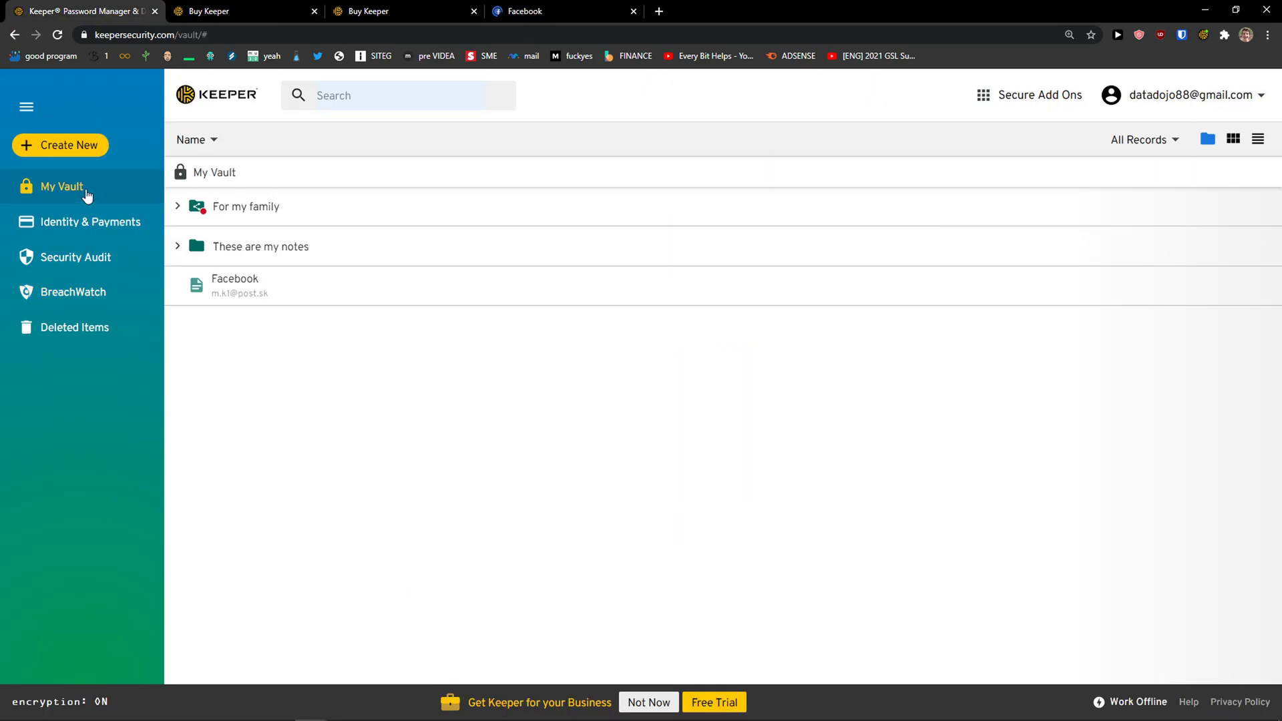
{"action": "left_click", "coordinate": [249, 280]}
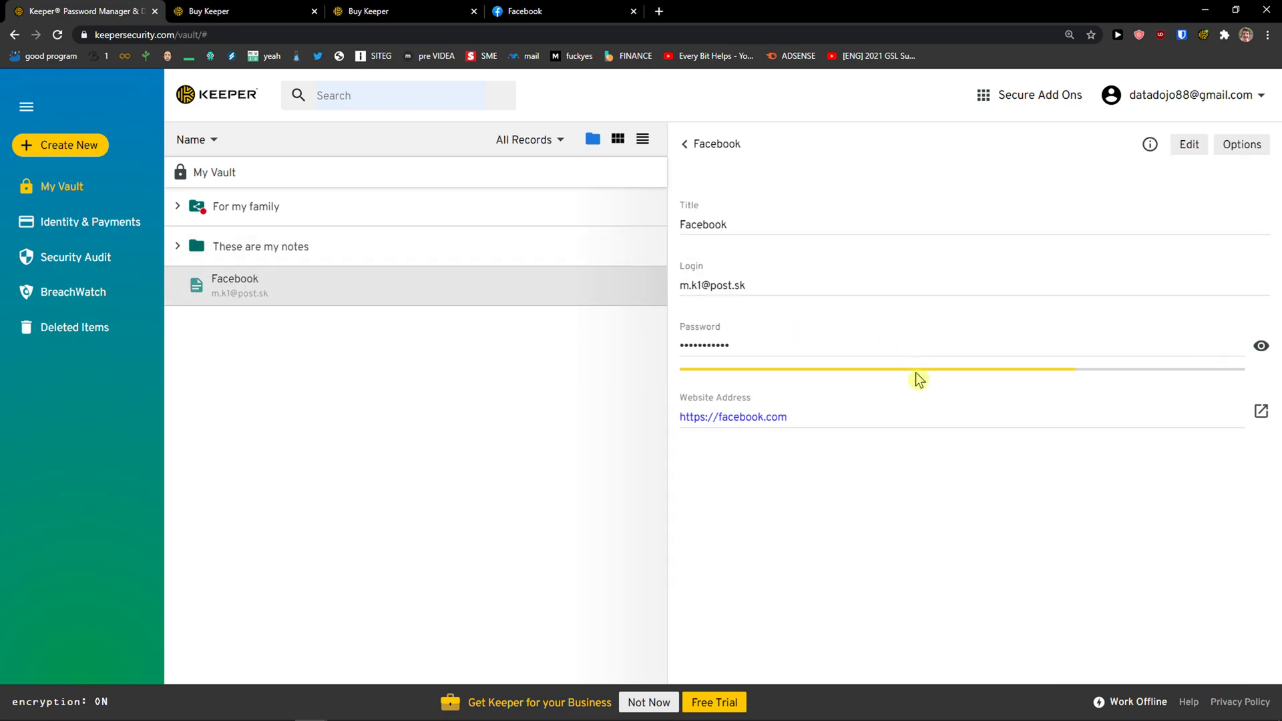
{"action": "left_click", "coordinate": [1255, 149]}
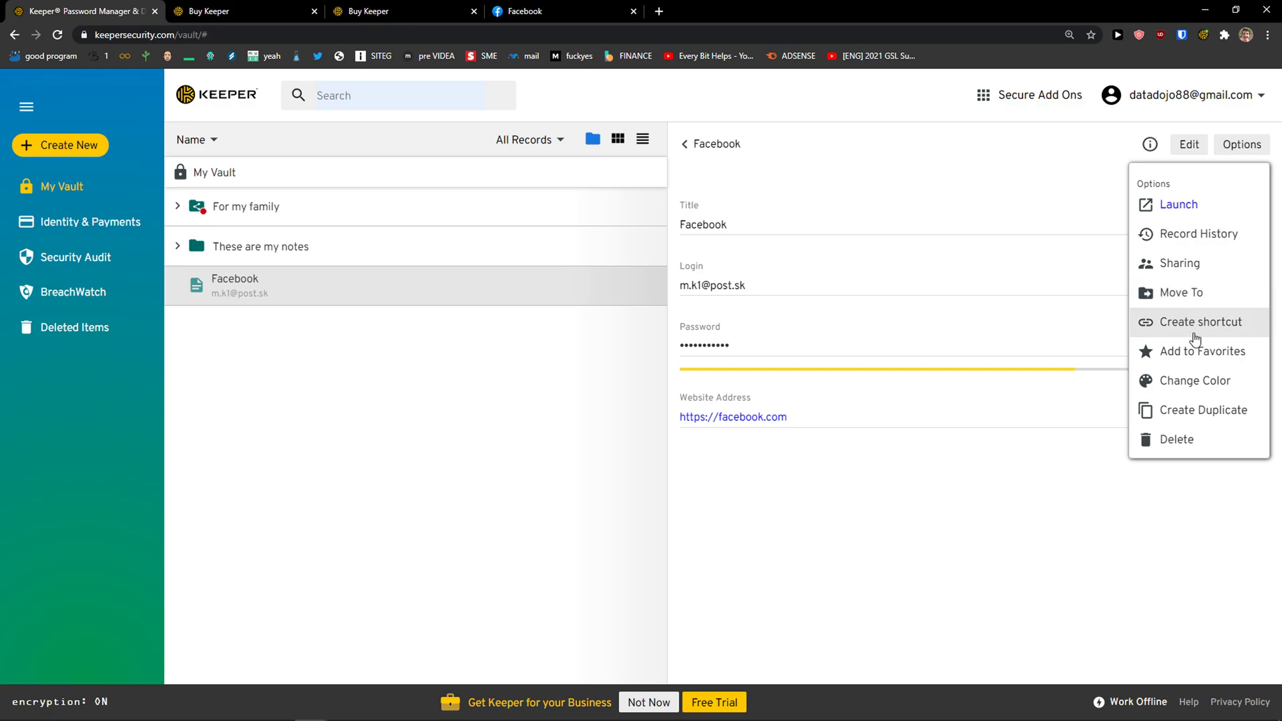
{"action": "left_click", "coordinate": [1186, 146]}
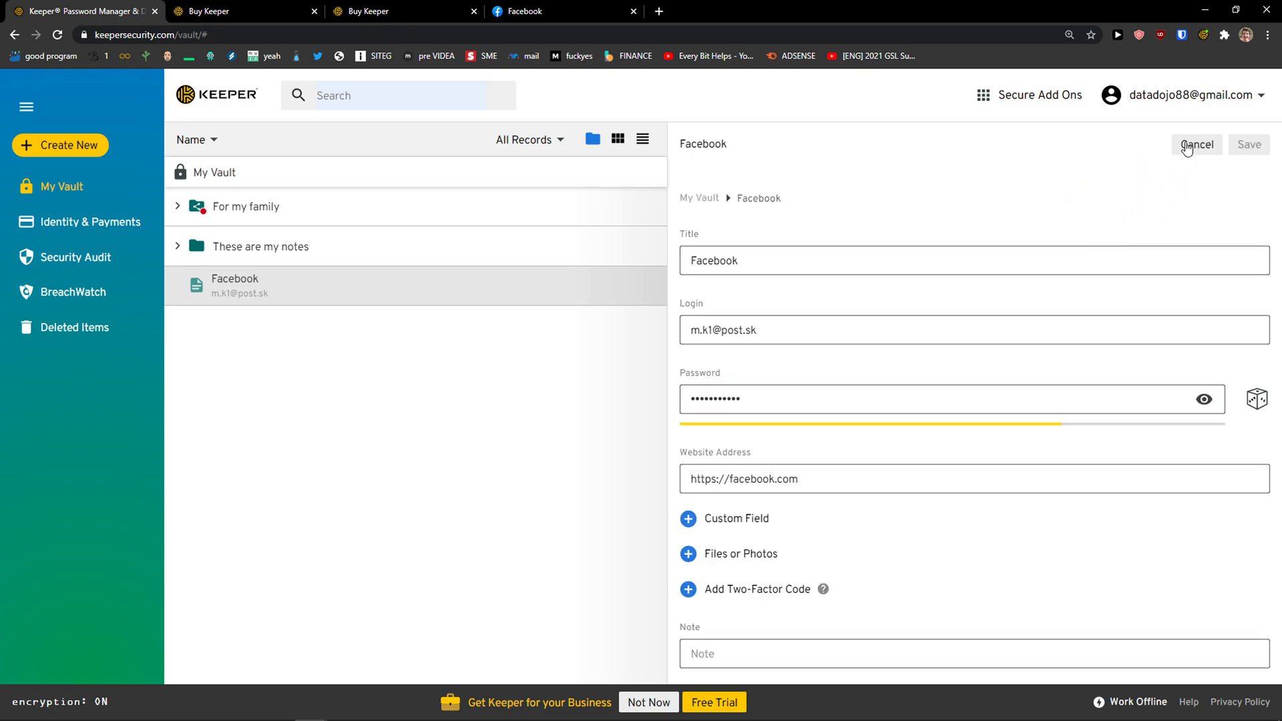
{"action": "left_click", "coordinate": [1182, 148]}
Review the Security settings, close Settings, and close the Facebook tab
{"action": "left_click", "coordinate": [1201, 100]}
{"action": "left_click", "coordinate": [1165, 151]}
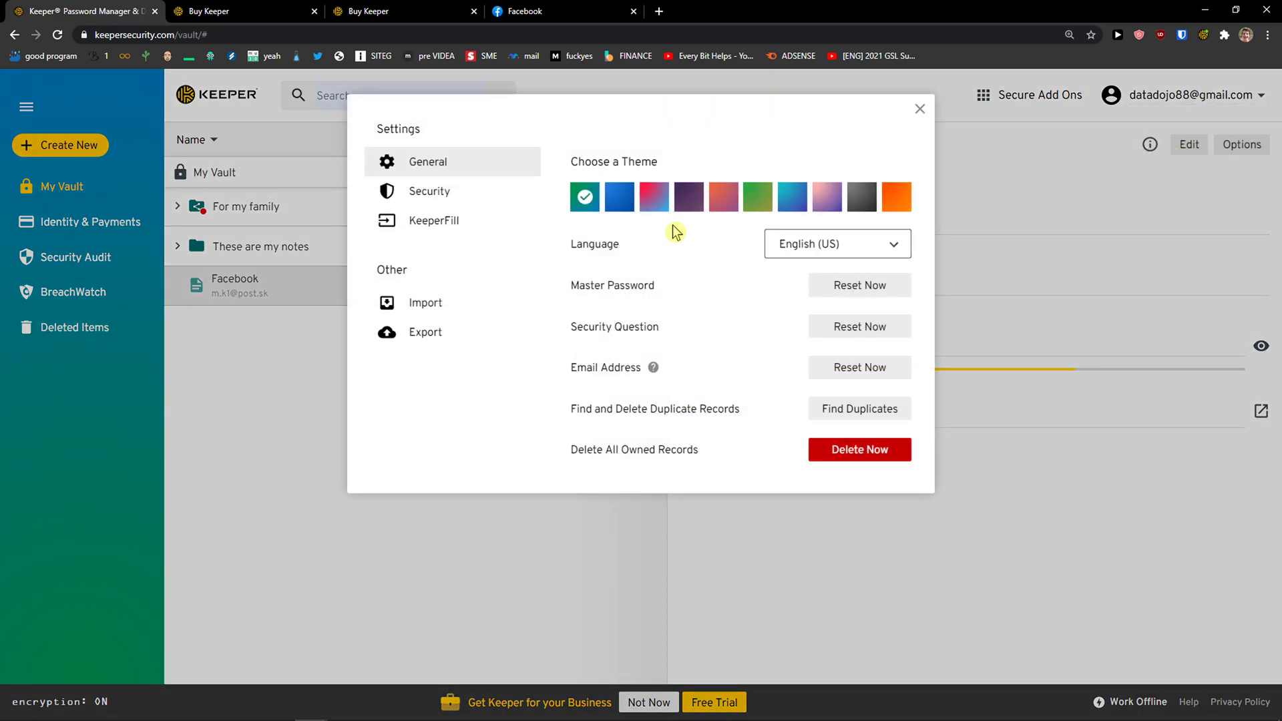
{"action": "left_click", "coordinate": [408, 192]}
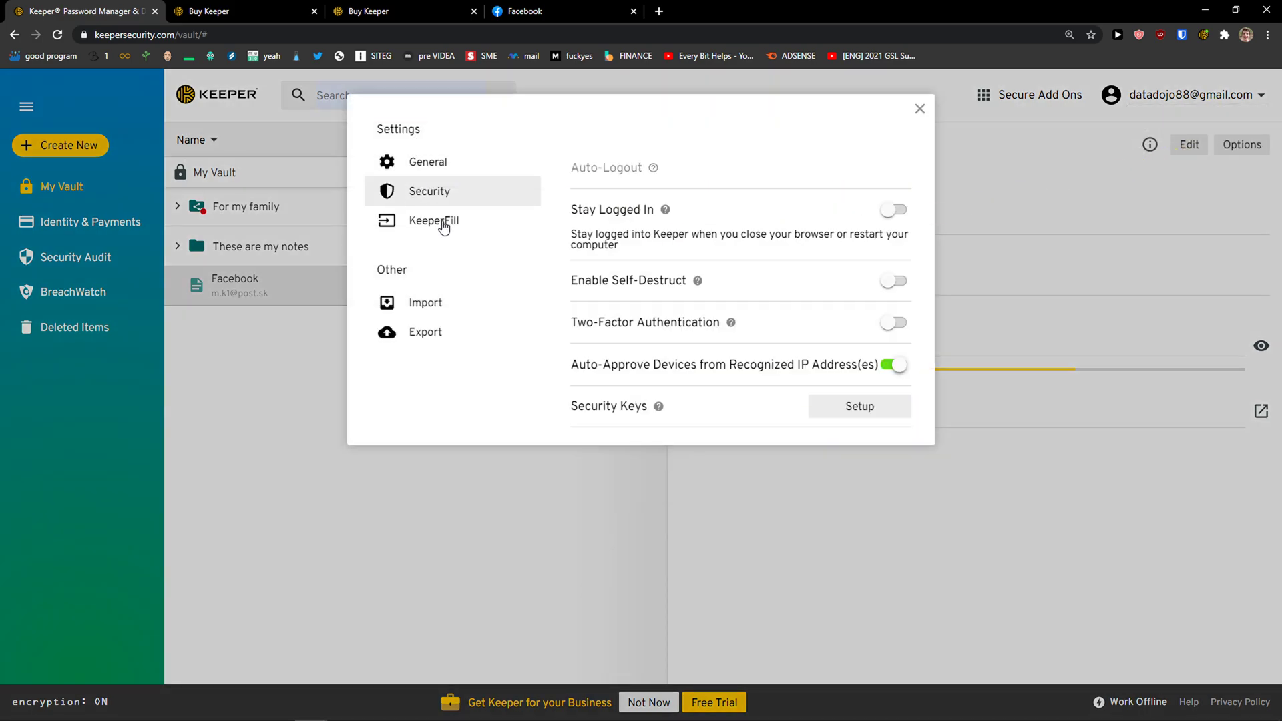
{"action": "left_click", "coordinate": [919, 108]}
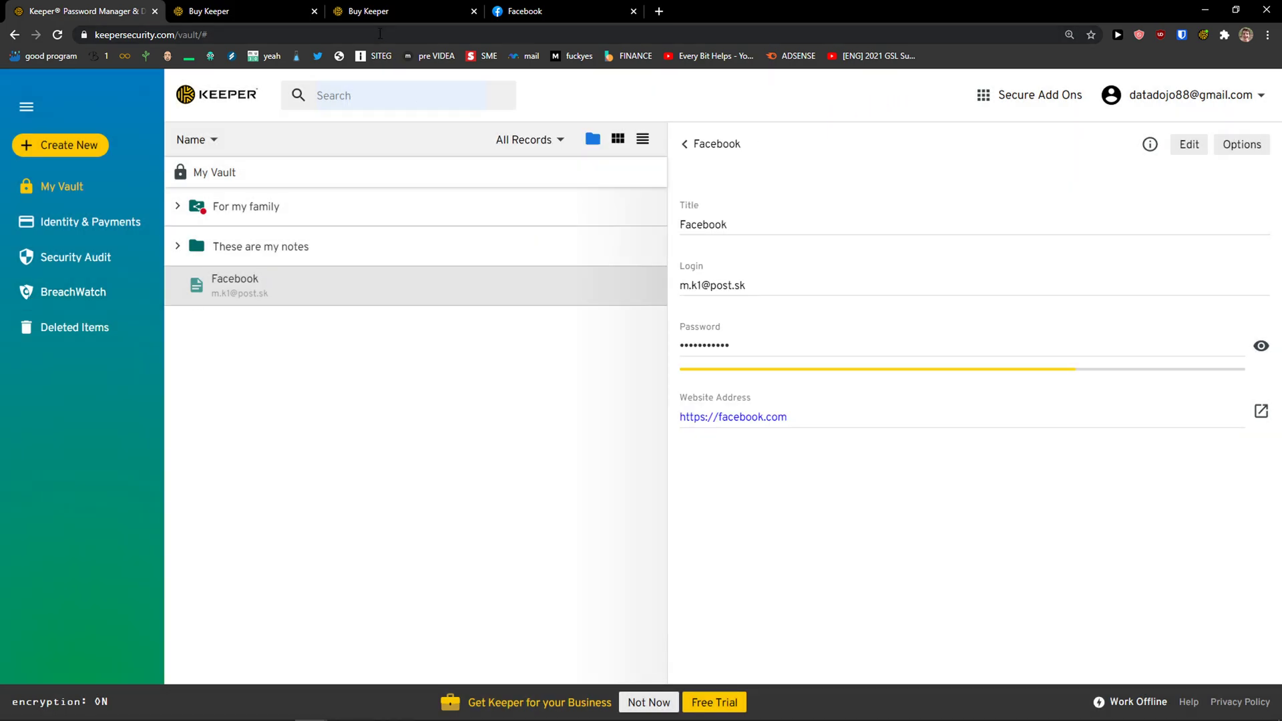
{"action": "left_click", "coordinate": [633, 13]}
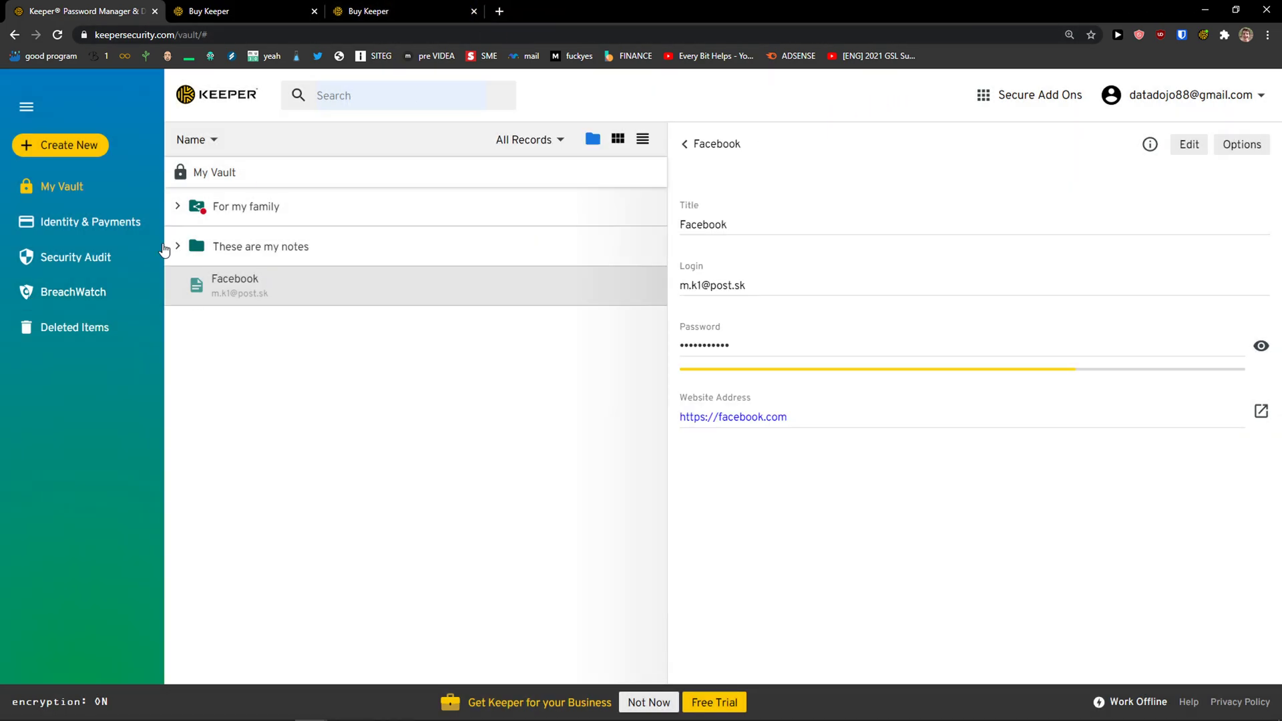